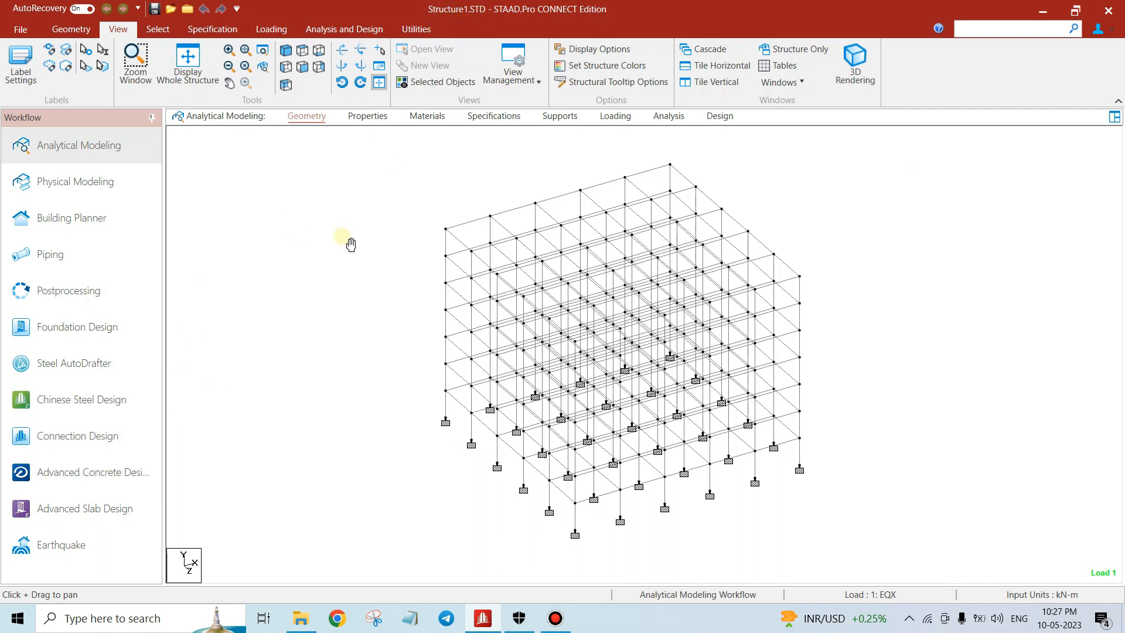
# Step: Launch Advanced Concrete Design from the STAAD.Pro workflow and accept the RCDC license
pyautogui.click(78, 480)
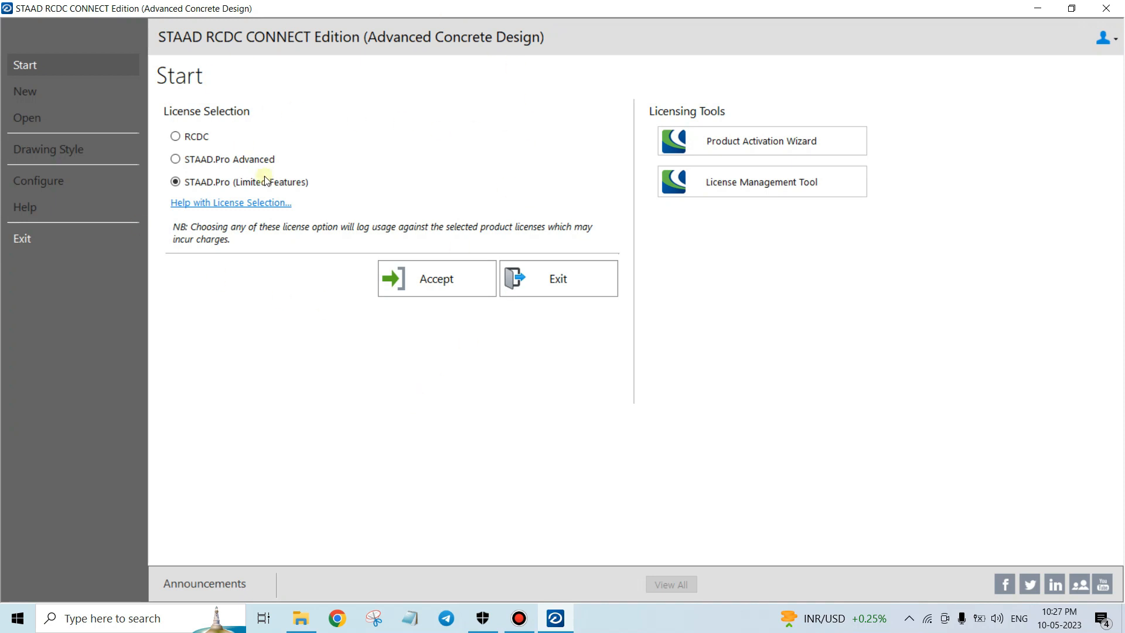
pyautogui.click(176, 136)
pyautogui.click(433, 279)
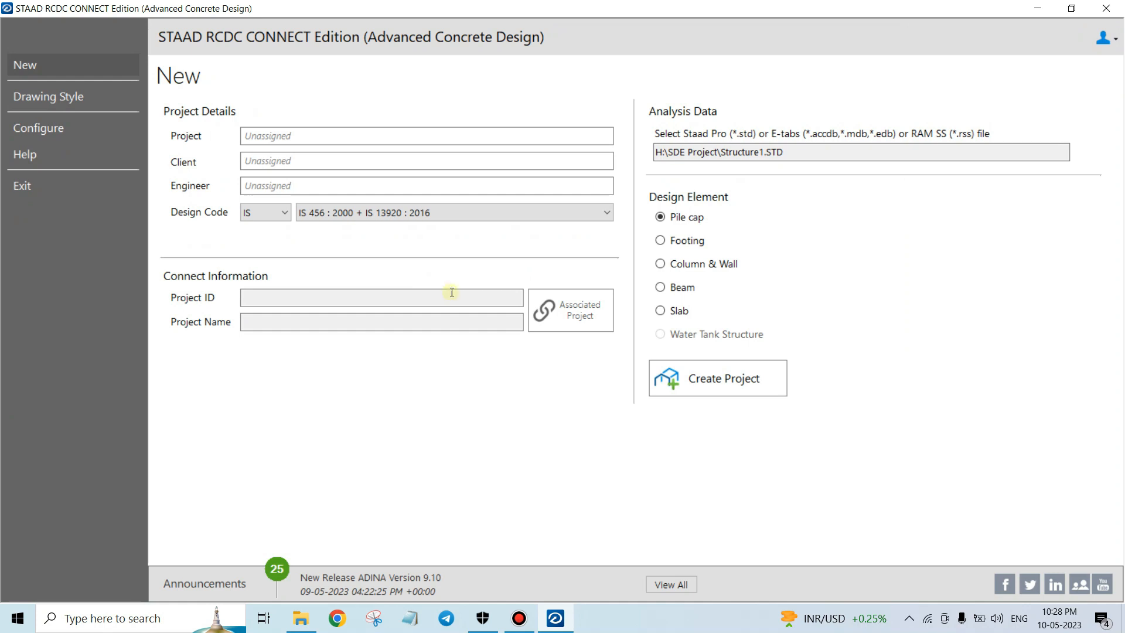
# Step: Enter XYZ as the project name, leaving the client and engineer unassigned
pyautogui.doubleClick(294, 136)
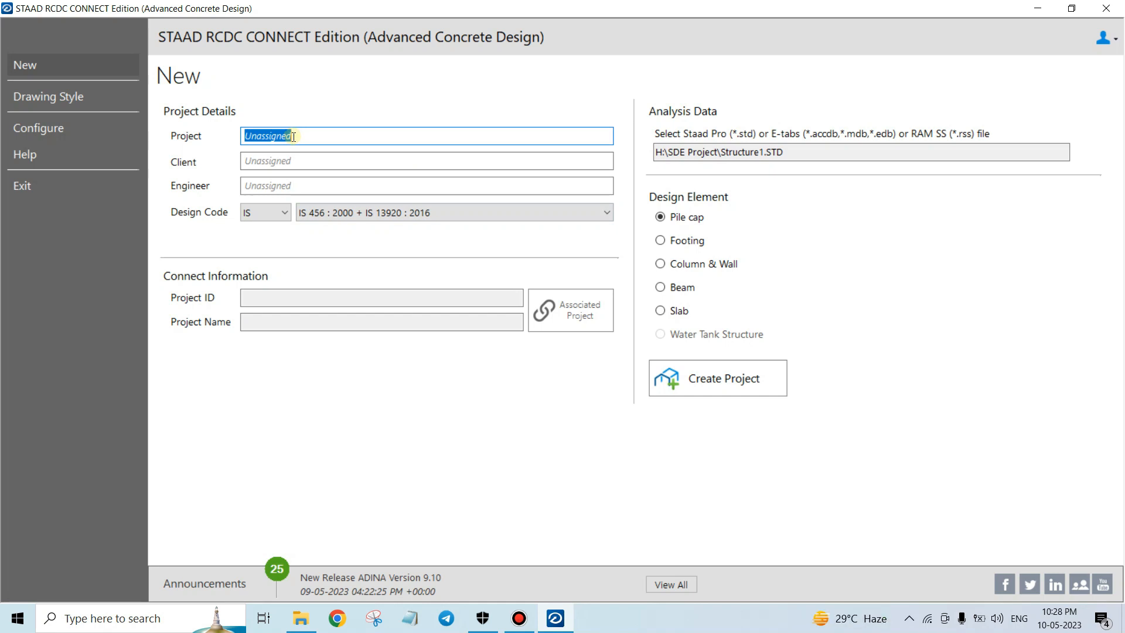
pyautogui.write('XYZ')
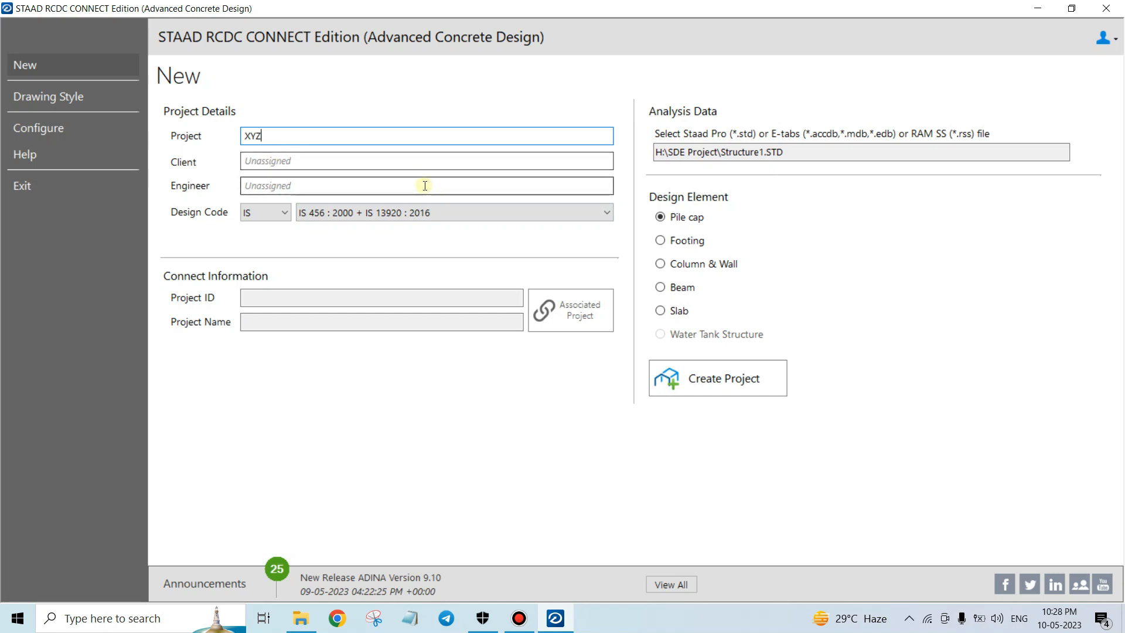
pyautogui.click(288, 162)
pyautogui.click(300, 187)
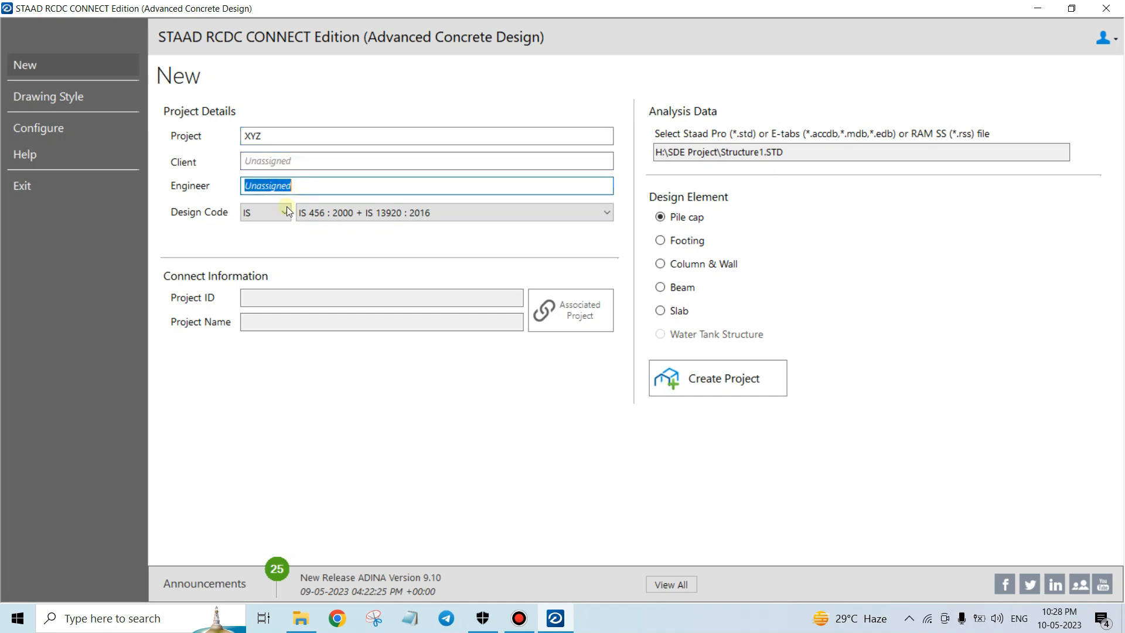
pyautogui.click(253, 213)
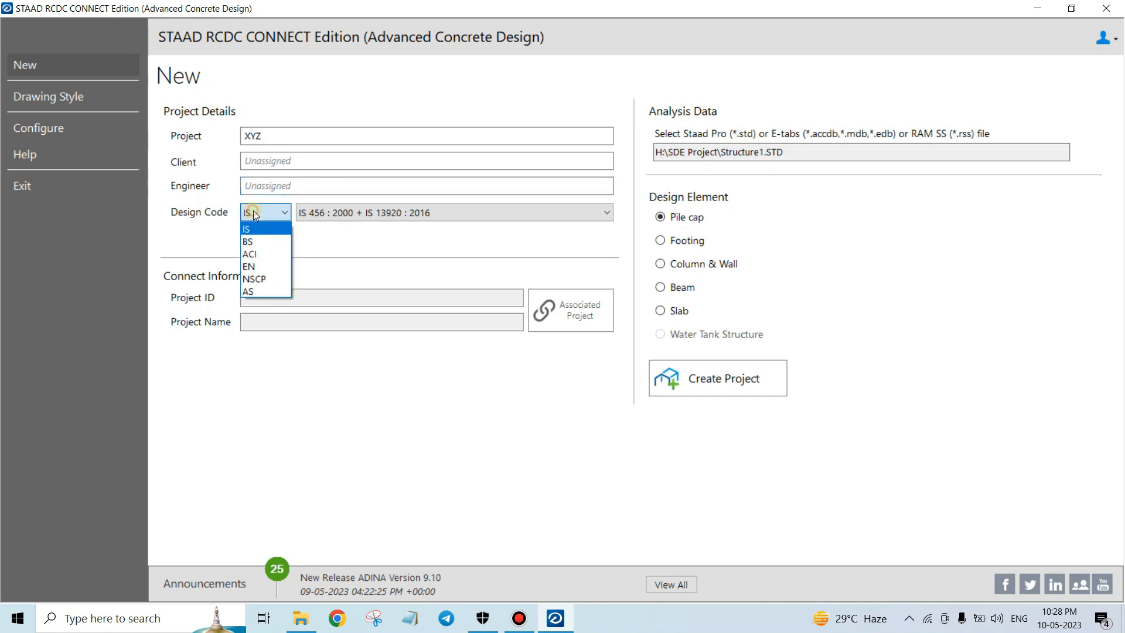
pyautogui.click(254, 214)
pyautogui.click(339, 215)
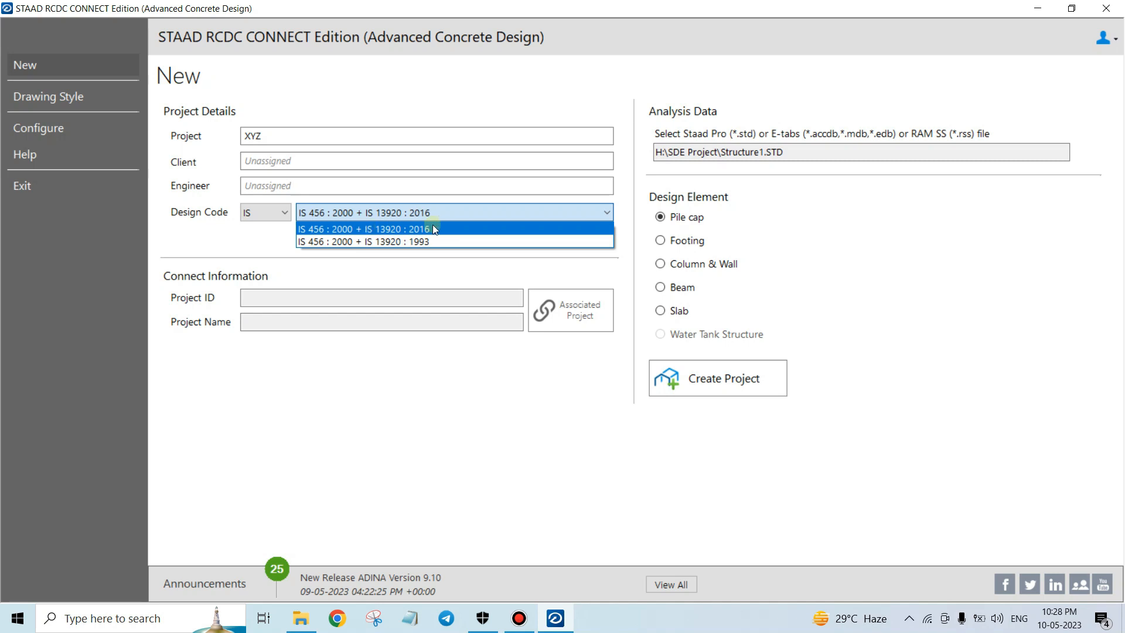
pyautogui.click(370, 242)
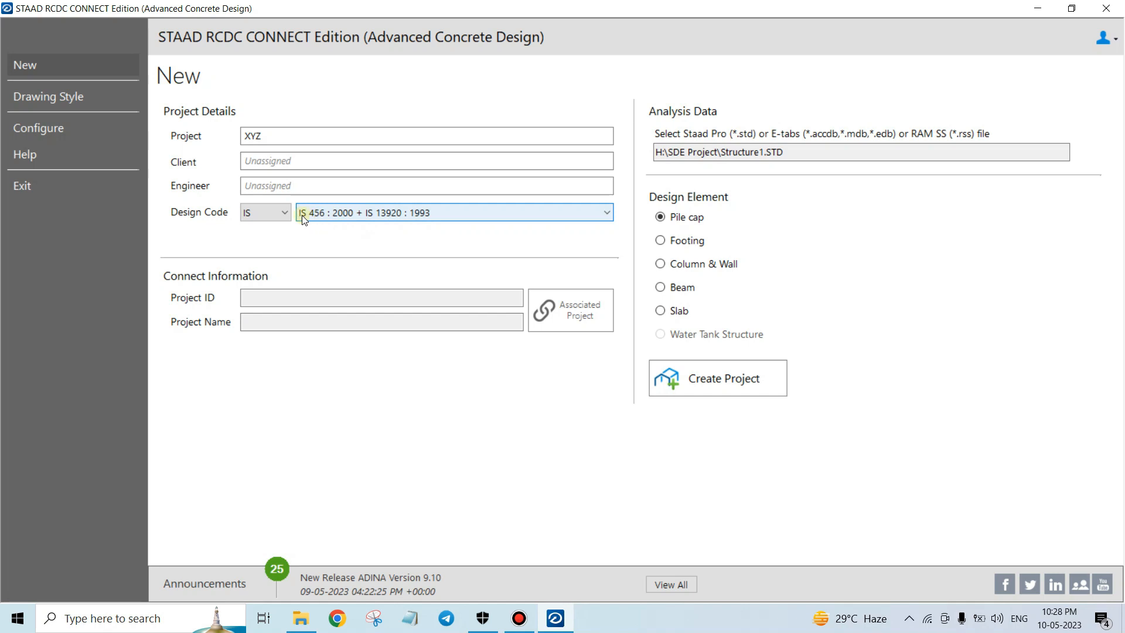
pyautogui.click(406, 216)
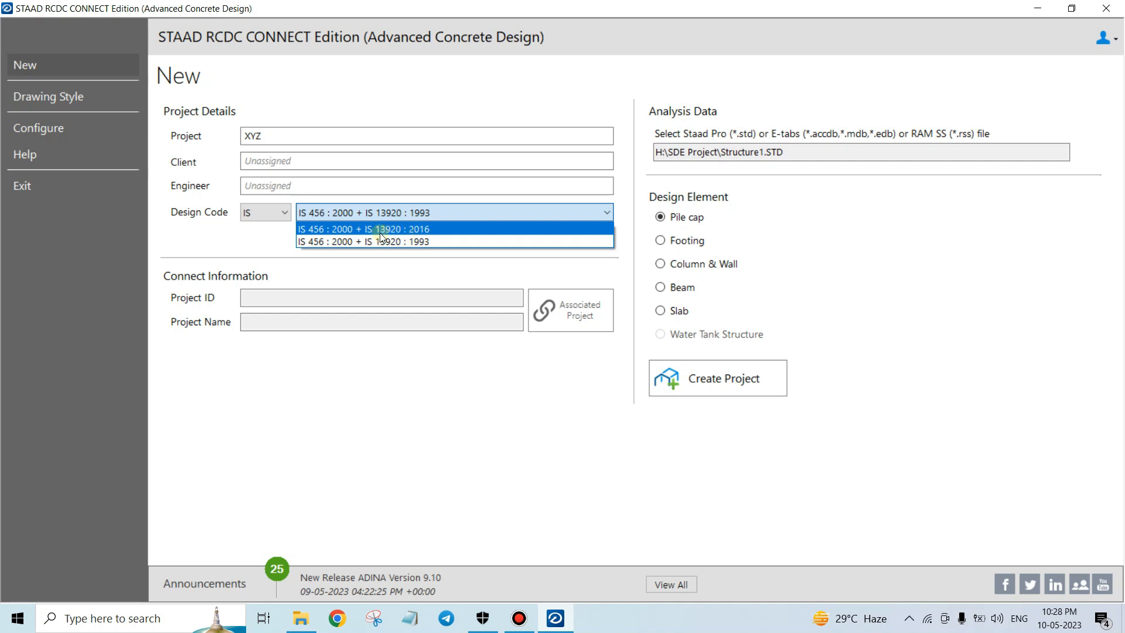
pyautogui.click(413, 230)
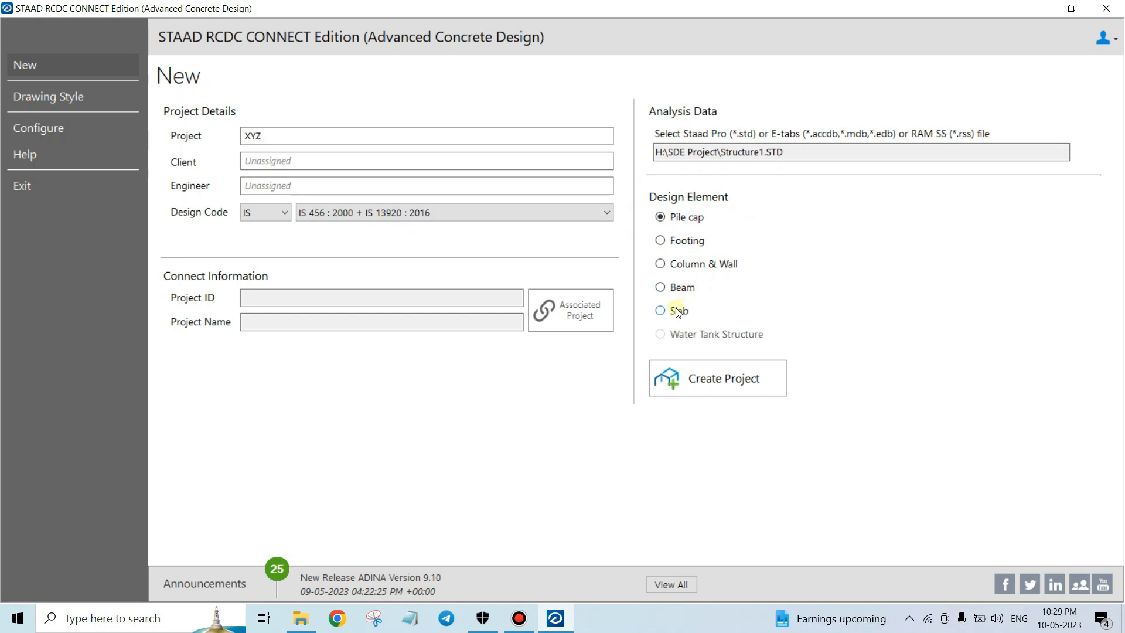
# Step: Create the project from Structure1.STD with Footing as the design element
pyautogui.click(674, 243)
pyautogui.click(711, 384)
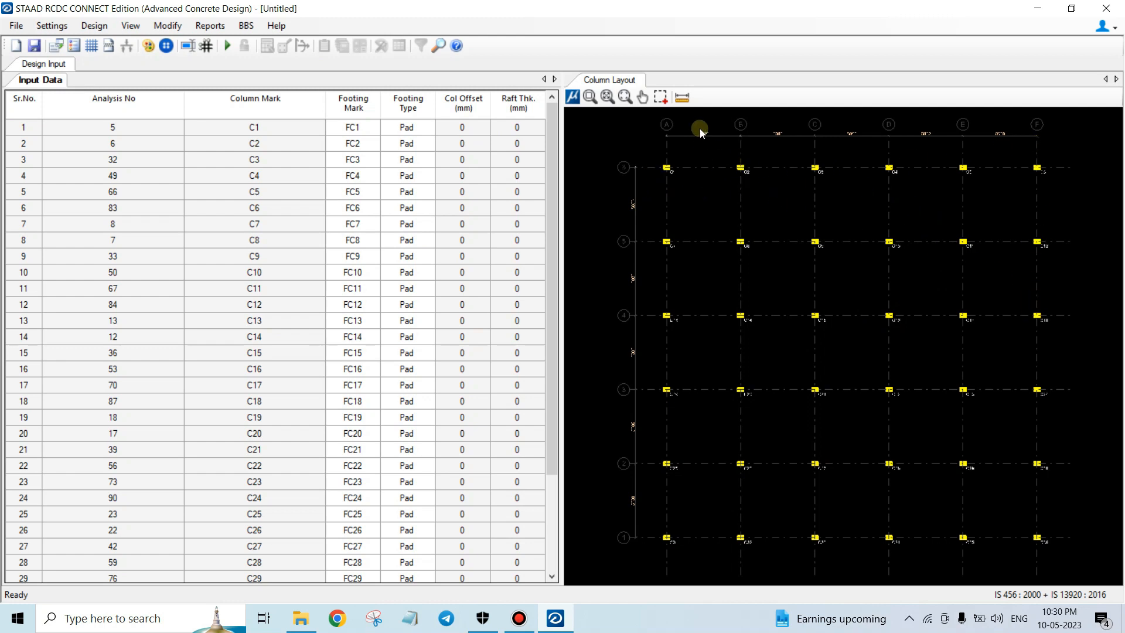
# Step: Examine the column layout, including the grid lines, bay spacings and column marks
pyautogui.scroll(3, 700, 128)
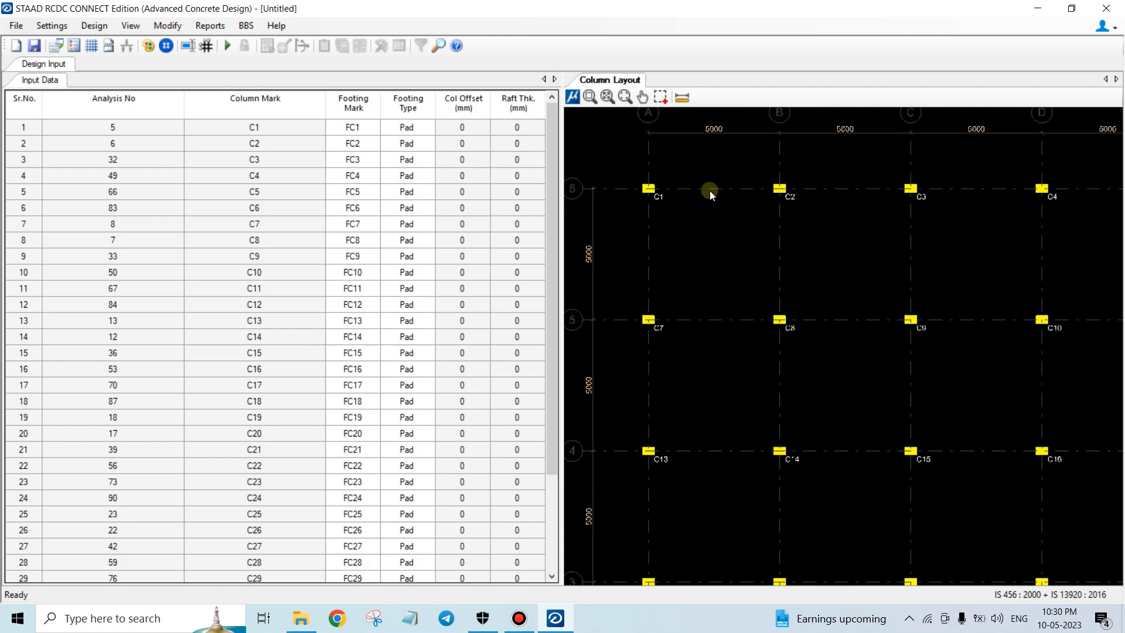
pyautogui.scroll(-2, 726, 203)
pyautogui.scroll(5, 771, 193)
pyautogui.scroll(-3, 789, 190)
pyautogui.scroll(-2, 634, 238)
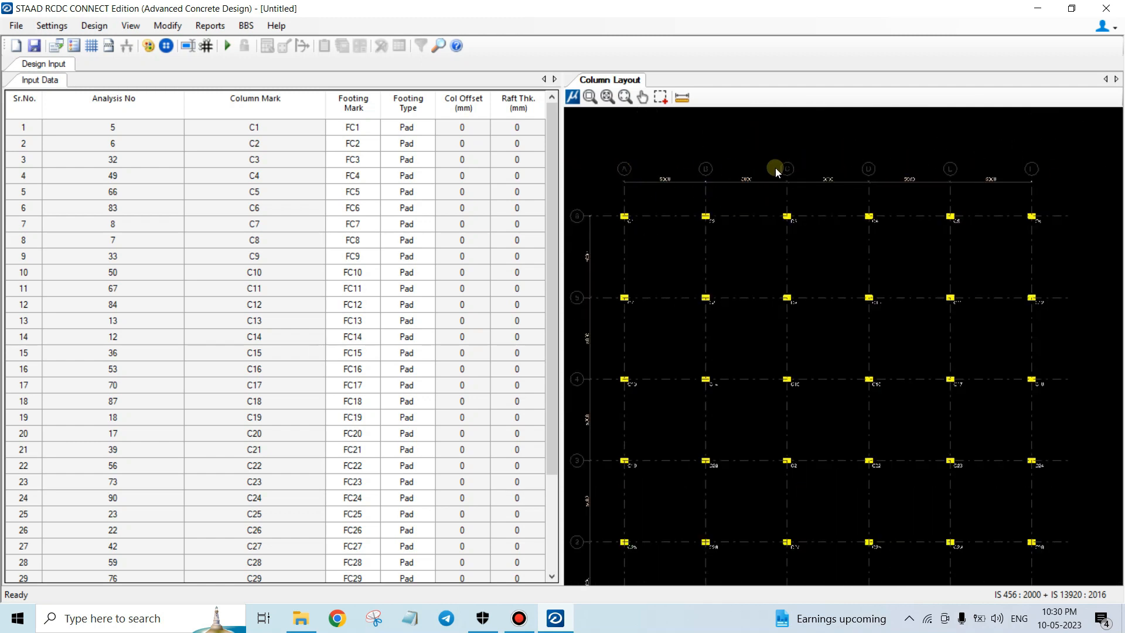
pyautogui.scroll(3, 638, 165)
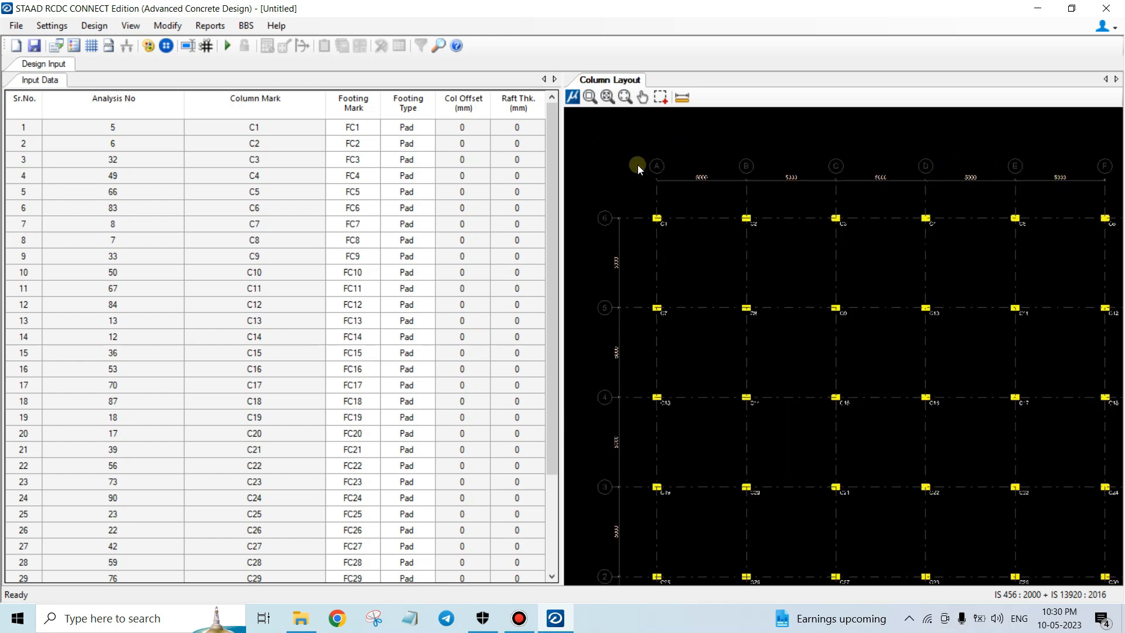
pyautogui.scroll(-2, 675, 314)
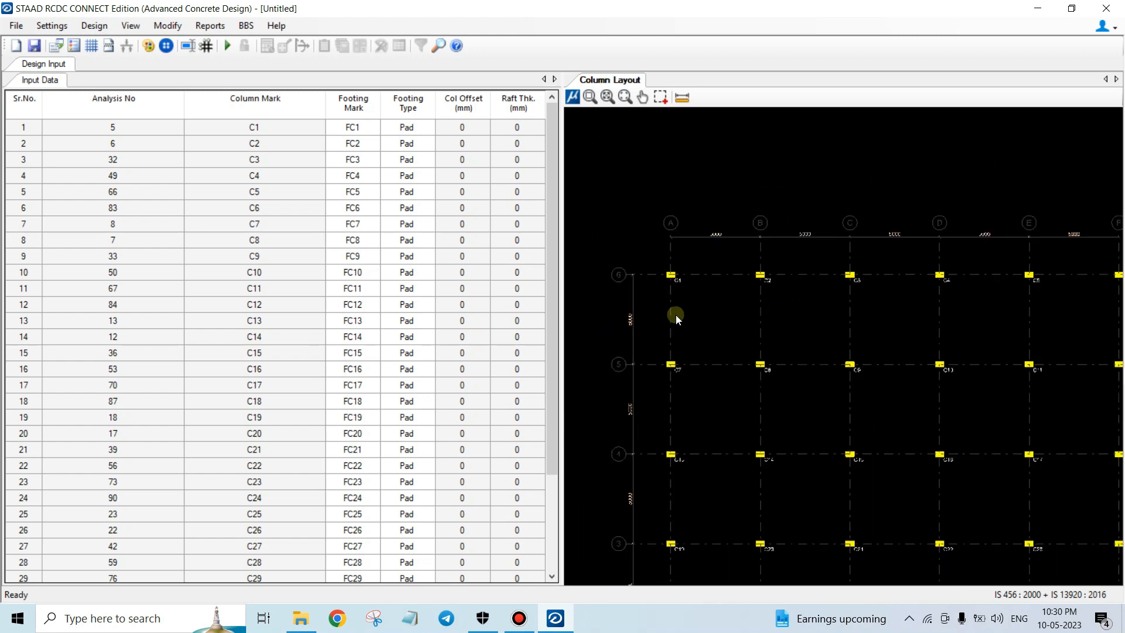
pyautogui.scroll(2, 762, 279)
pyautogui.scroll(-3, 737, 241)
pyautogui.scroll(4, 852, 501)
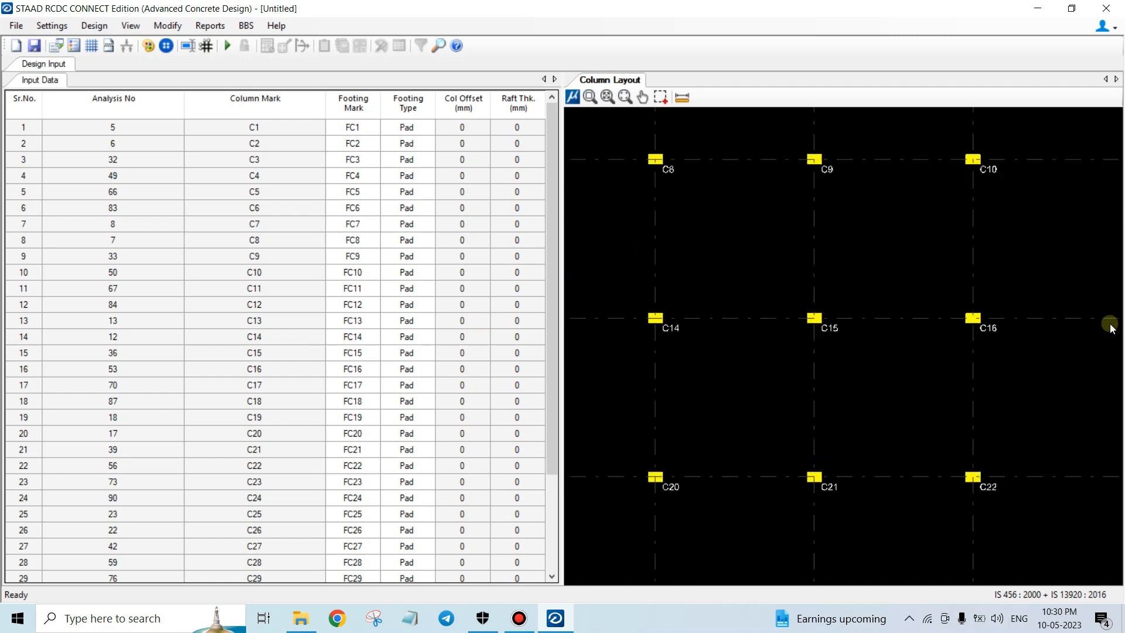
pyautogui.scroll(-3, 807, 280)
pyautogui.scroll(3, 691, 512)
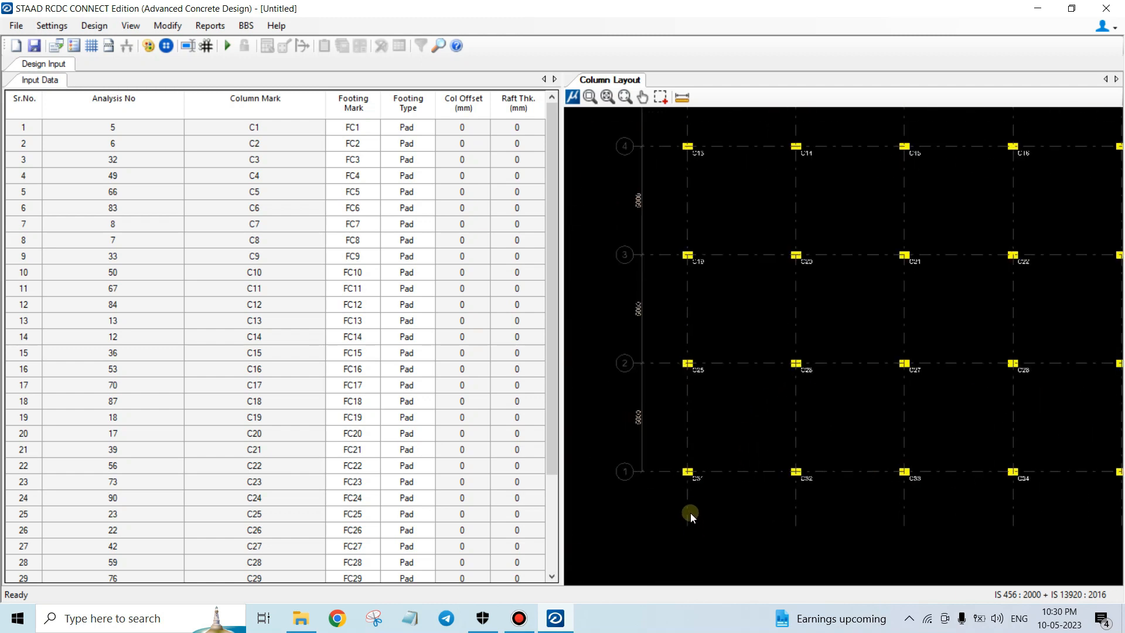
pyautogui.scroll(-4, 709, 494)
pyautogui.scroll(-2, 710, 490)
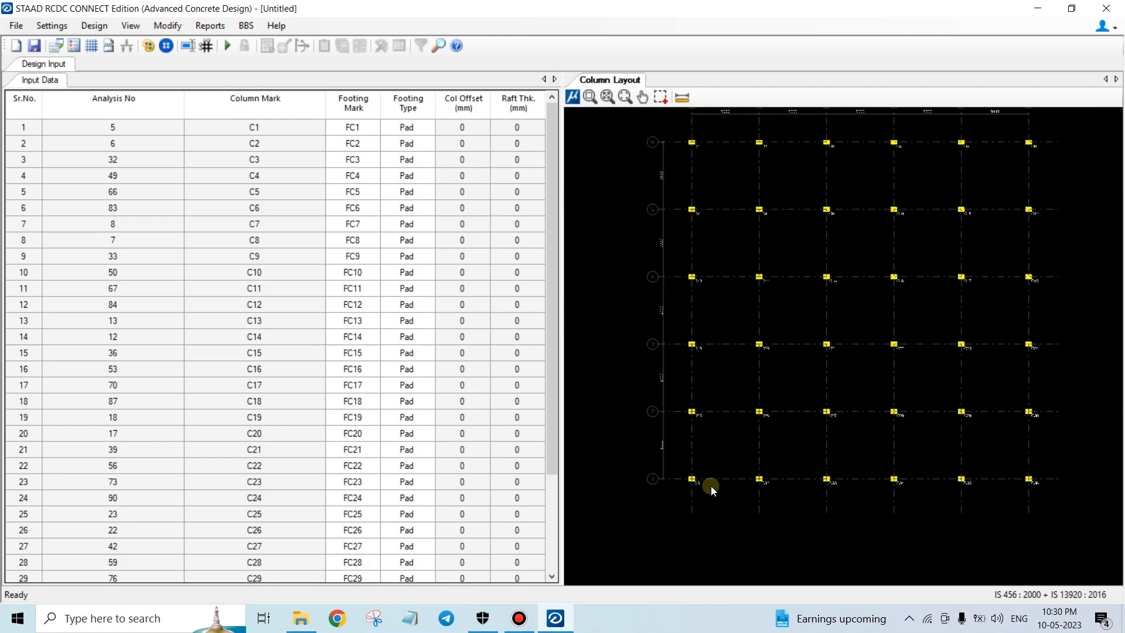
pyautogui.scroll(2, 866, 231)
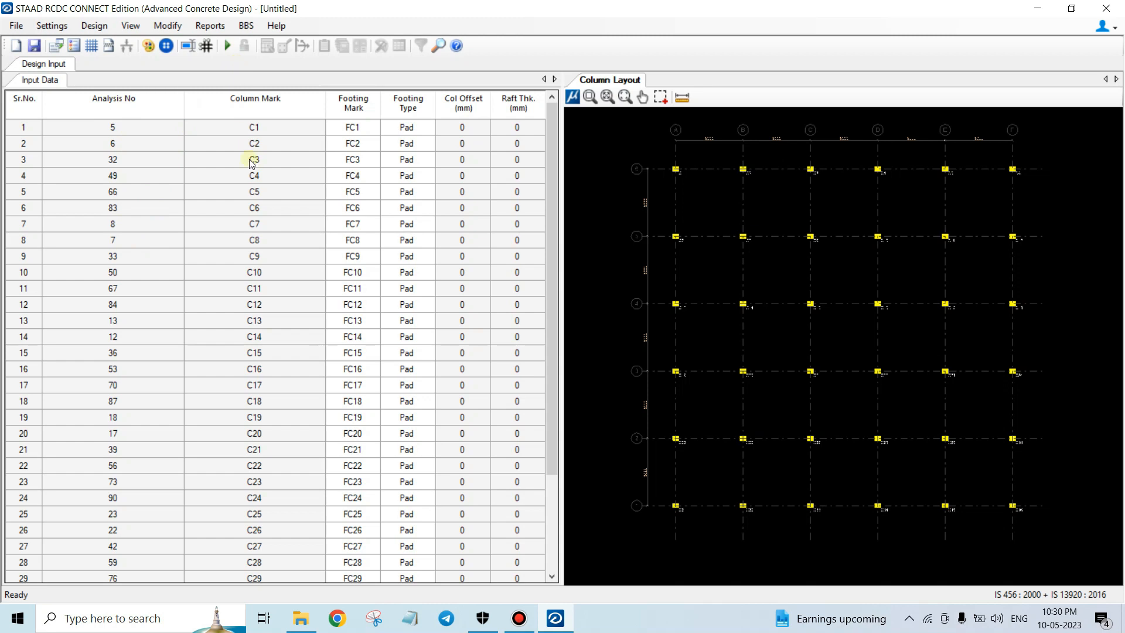
pyautogui.scroll(3, 680, 172)
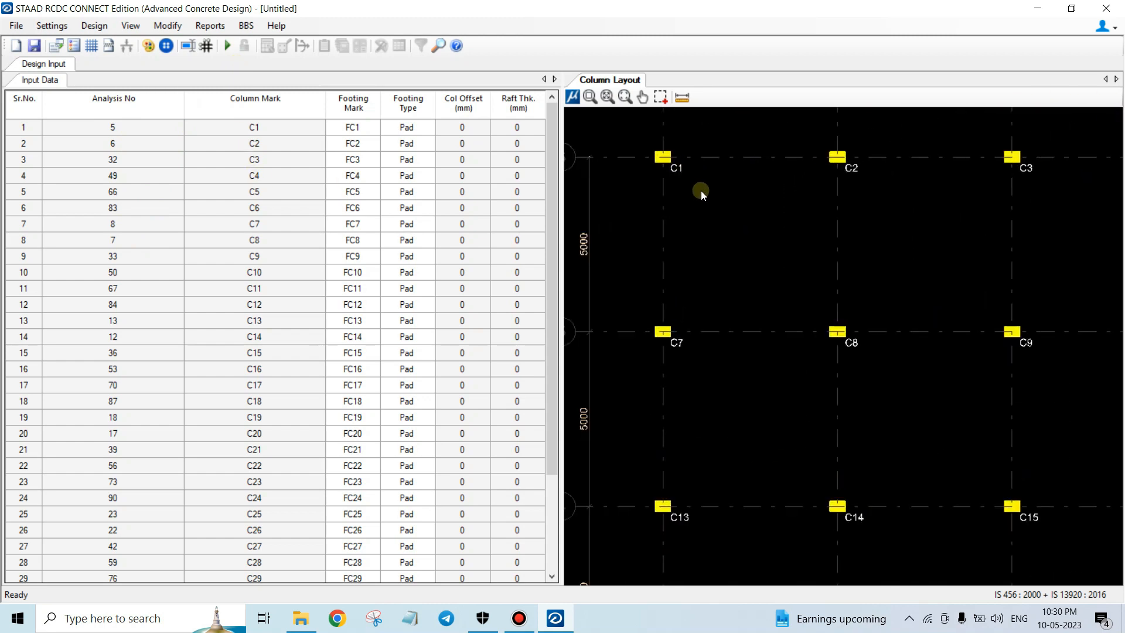
pyautogui.scroll(-3, 782, 179)
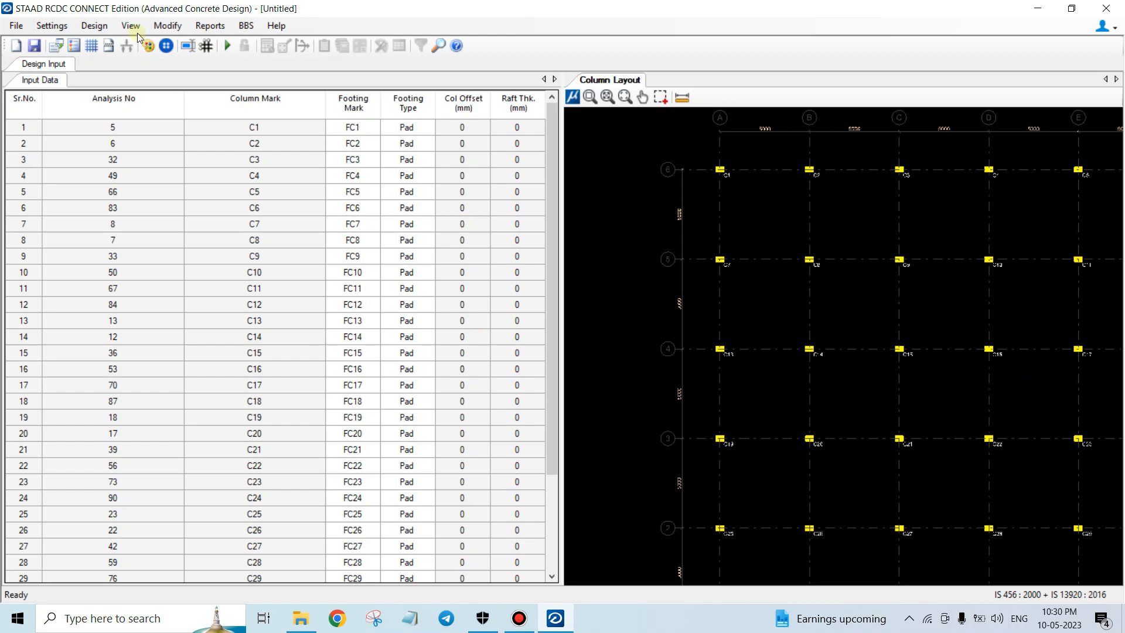
# Step: Open the footing project's General Settings and set the Net SBC to 220 kN/sqm
pyautogui.click(15, 26)
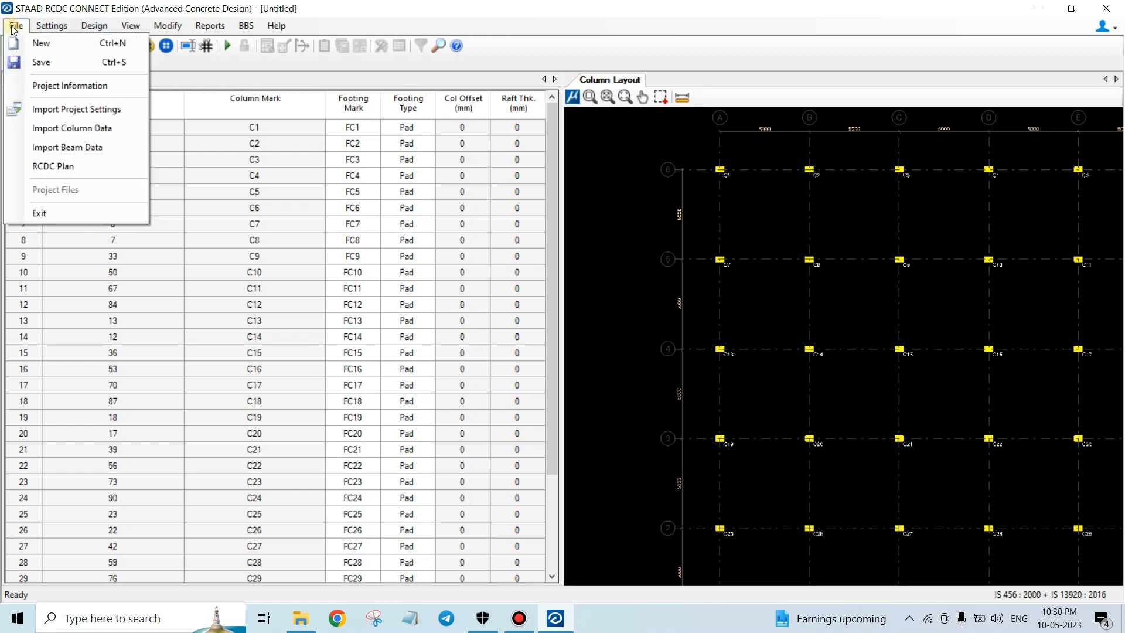
pyautogui.moveTo(48, 25)
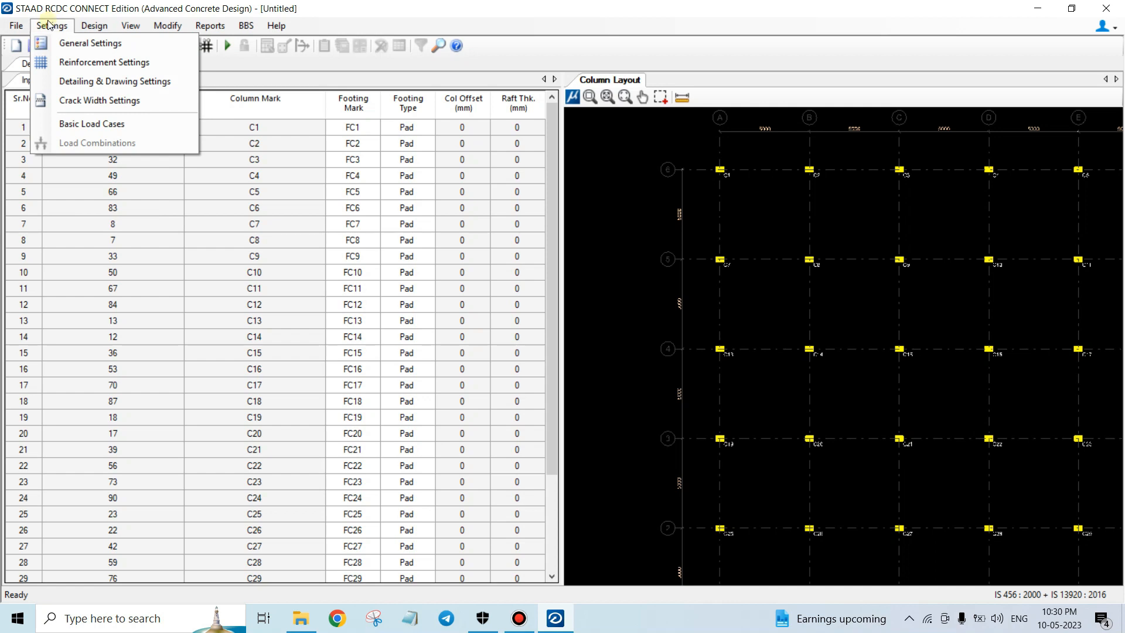
pyautogui.click(85, 44)
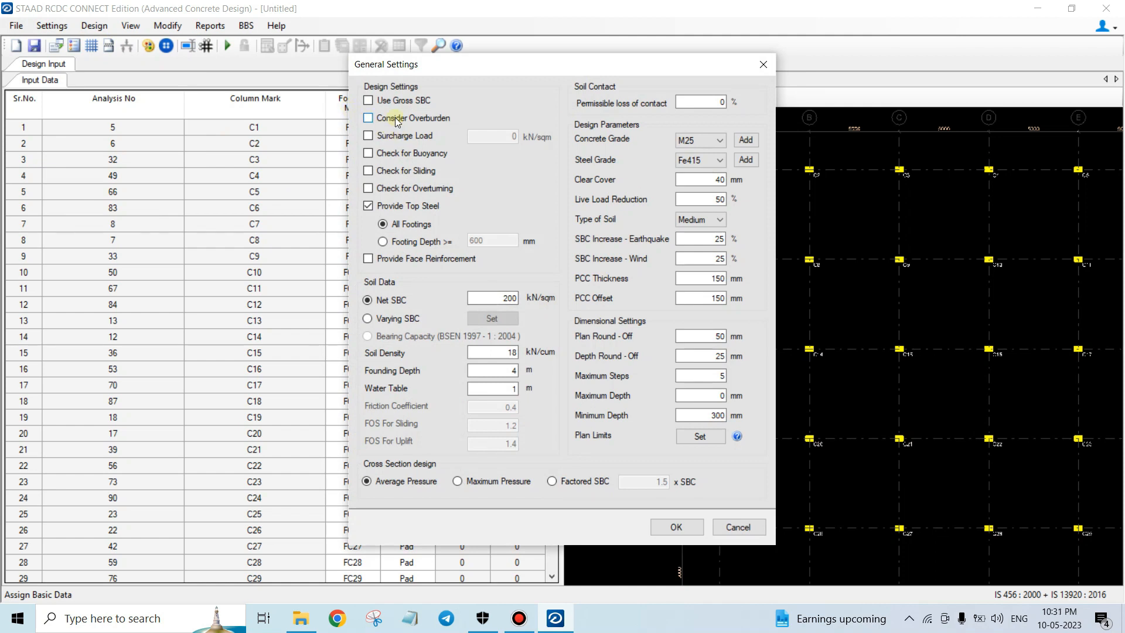
pyautogui.click(385, 100)
pyautogui.click(386, 102)
pyautogui.moveTo(489, 297); pyautogui.dragTo(536, 300)
pyautogui.write('220')
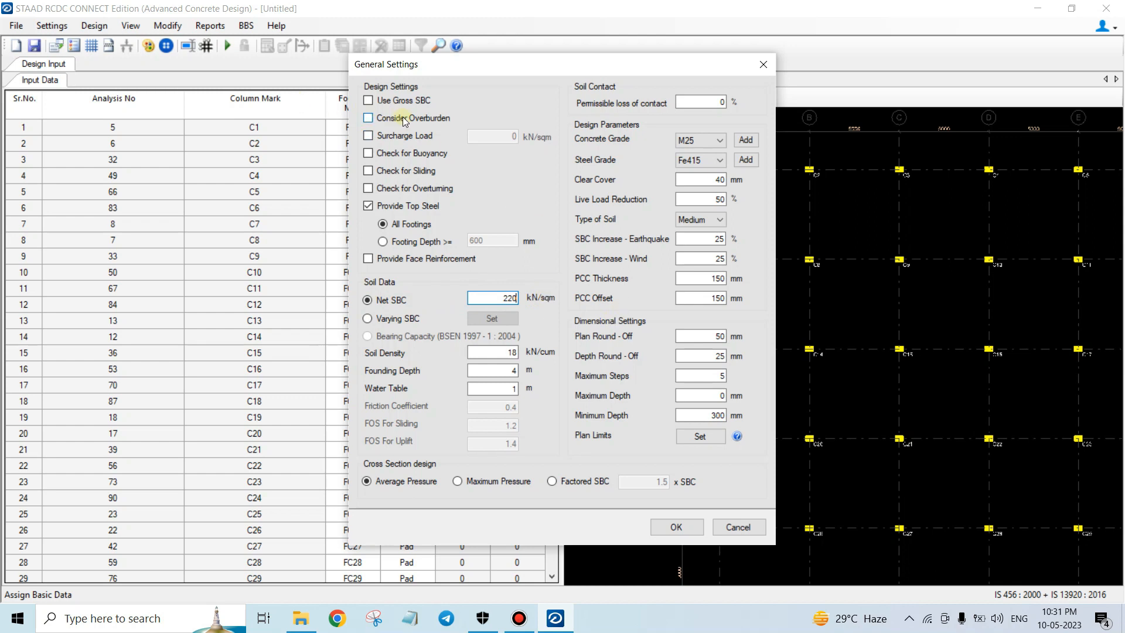
# Step: Enable Use Gross SBC and Consider Overburden, with top steel provided for all footings
pyautogui.moveTo(499, 297); pyautogui.dragTo(517, 304)
pyautogui.click(388, 100)
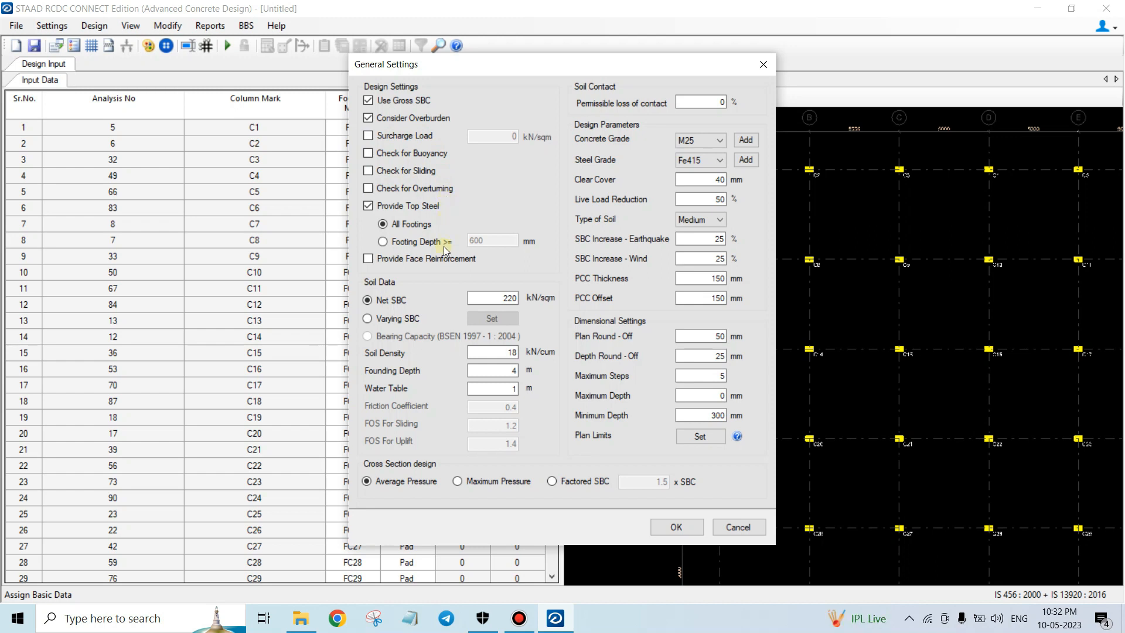
pyautogui.click(384, 242)
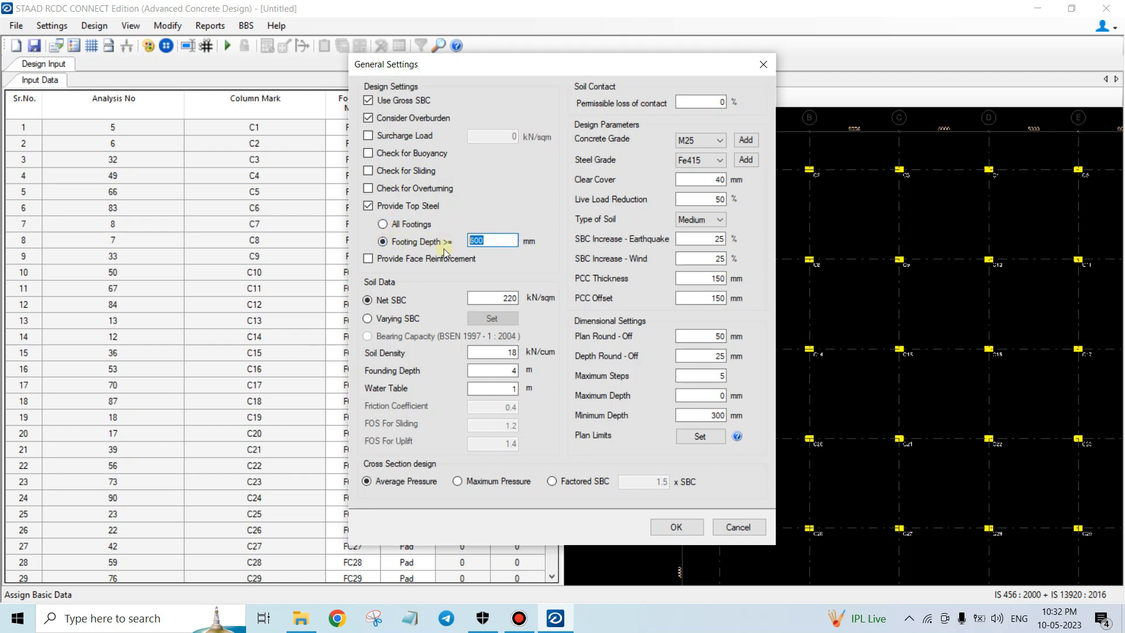
pyautogui.click(383, 225)
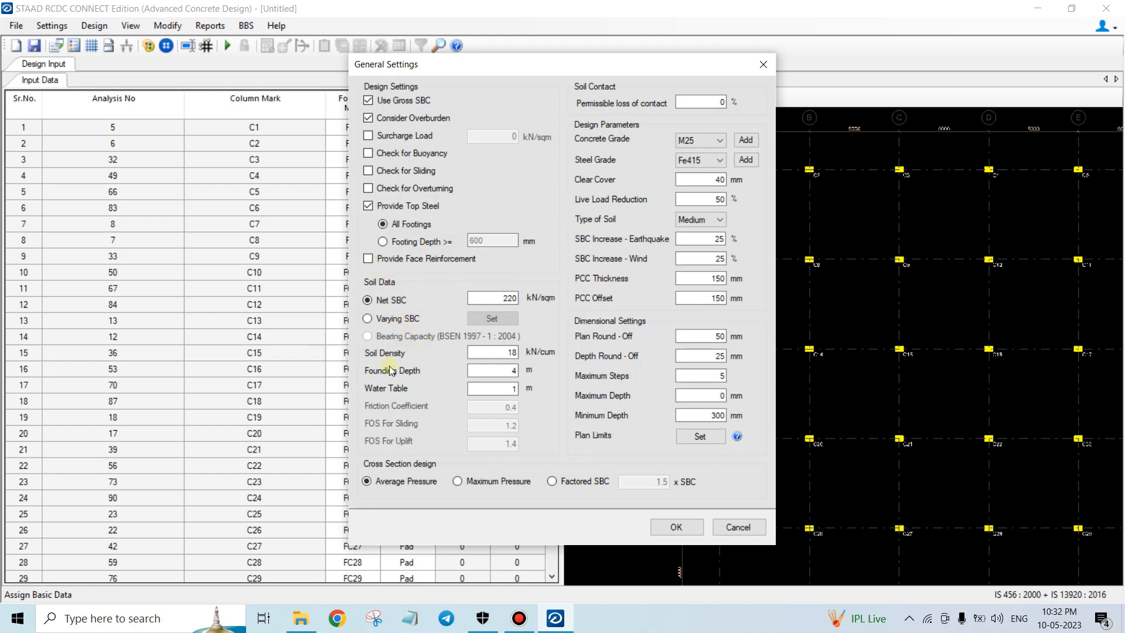
# Step: Set the founding depth to 2 m and the water table to 0 m in the soil data
pyautogui.moveTo(495, 352); pyautogui.dragTo(535, 354)
pyautogui.moveTo(488, 370); pyautogui.dragTo(539, 373)
pyautogui.click(494, 370)
pyautogui.moveTo(498, 370); pyautogui.dragTo(570, 375)
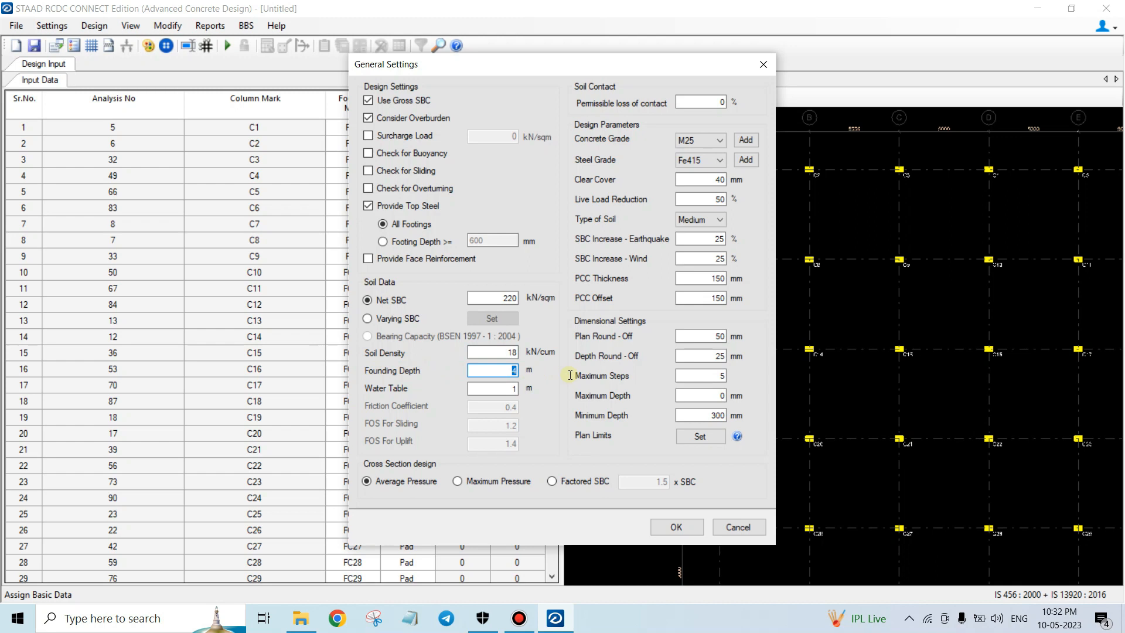
pyautogui.write('2')
pyautogui.moveTo(494, 373); pyautogui.dragTo(536, 398)
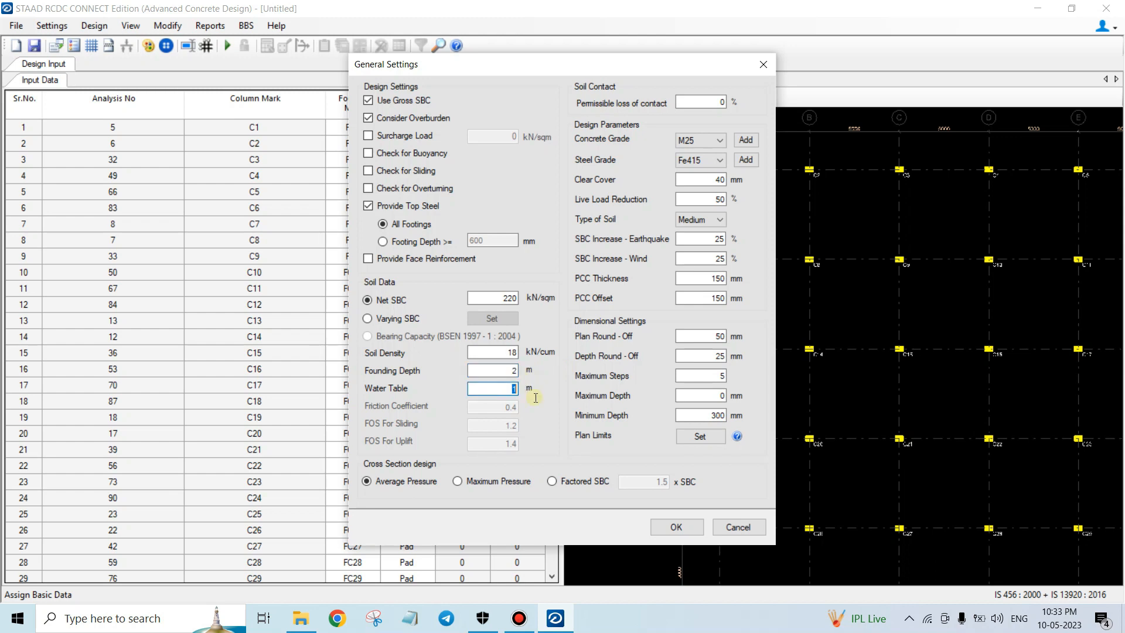
pyautogui.write('0')
# Step: Set the footing concrete grade to M30 and the steel grade to Fe500
pyautogui.doubleClick(718, 102)
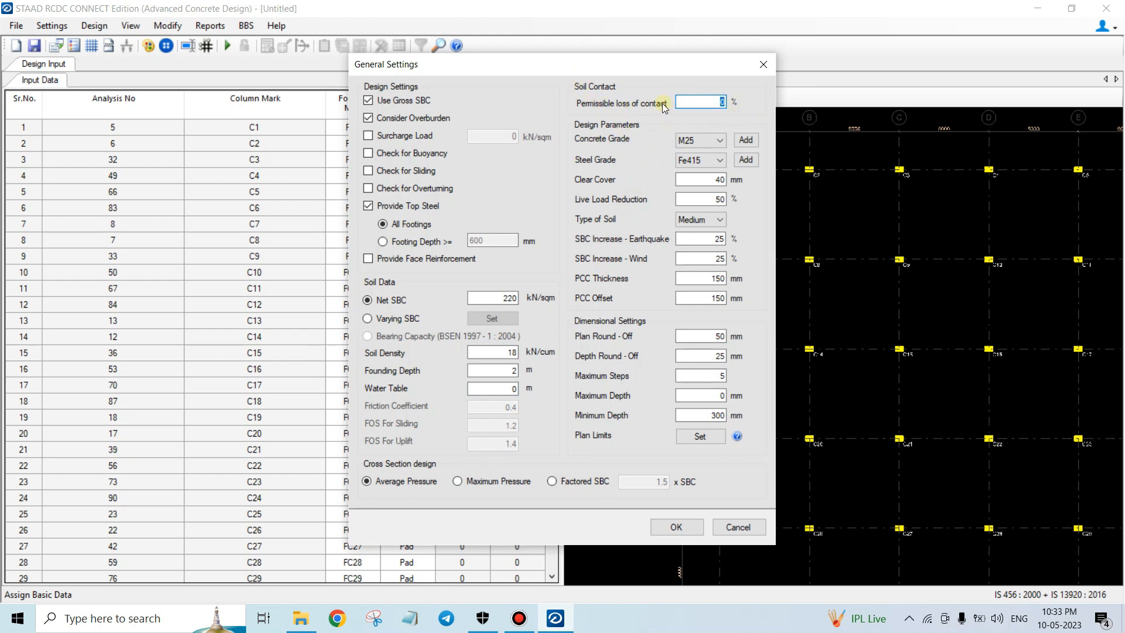
pyautogui.click(701, 142)
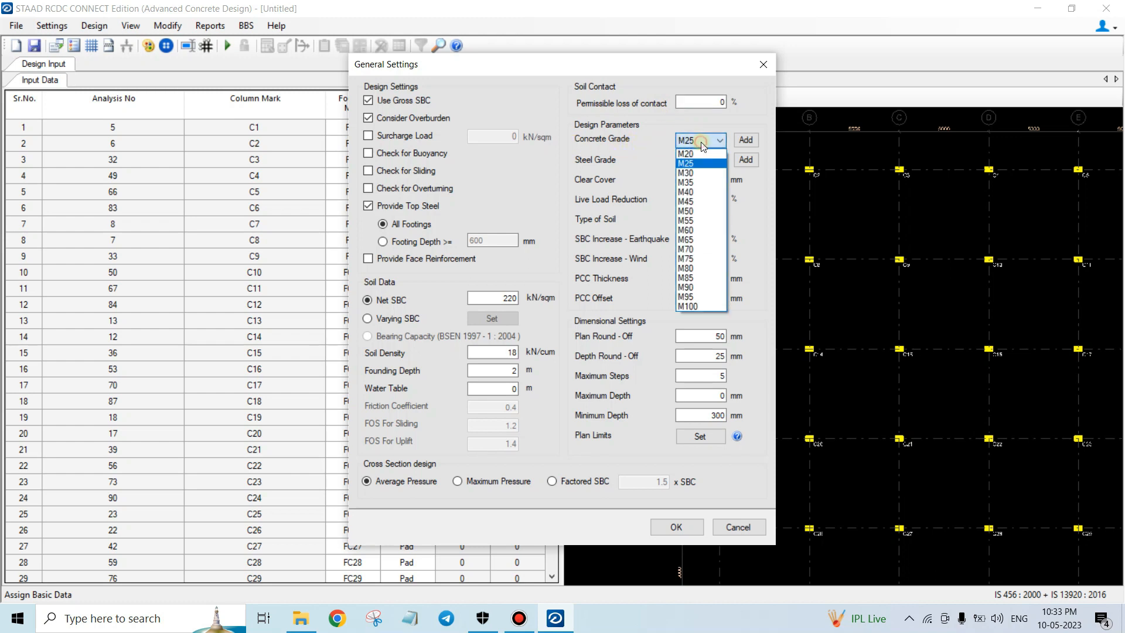
pyautogui.click(689, 173)
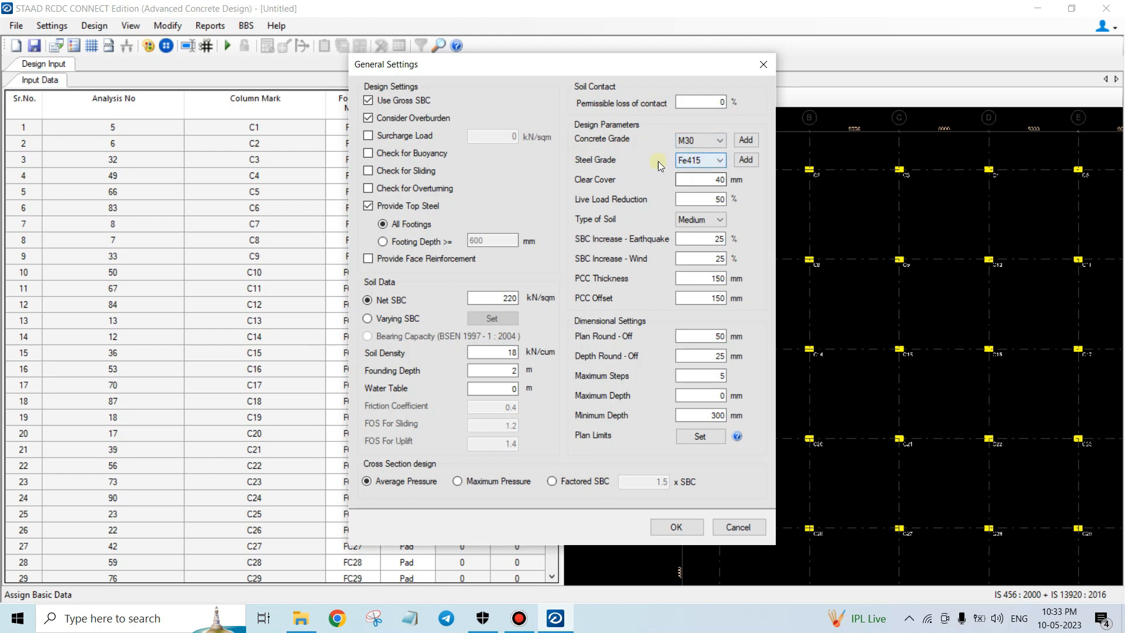
pyautogui.click(700, 161)
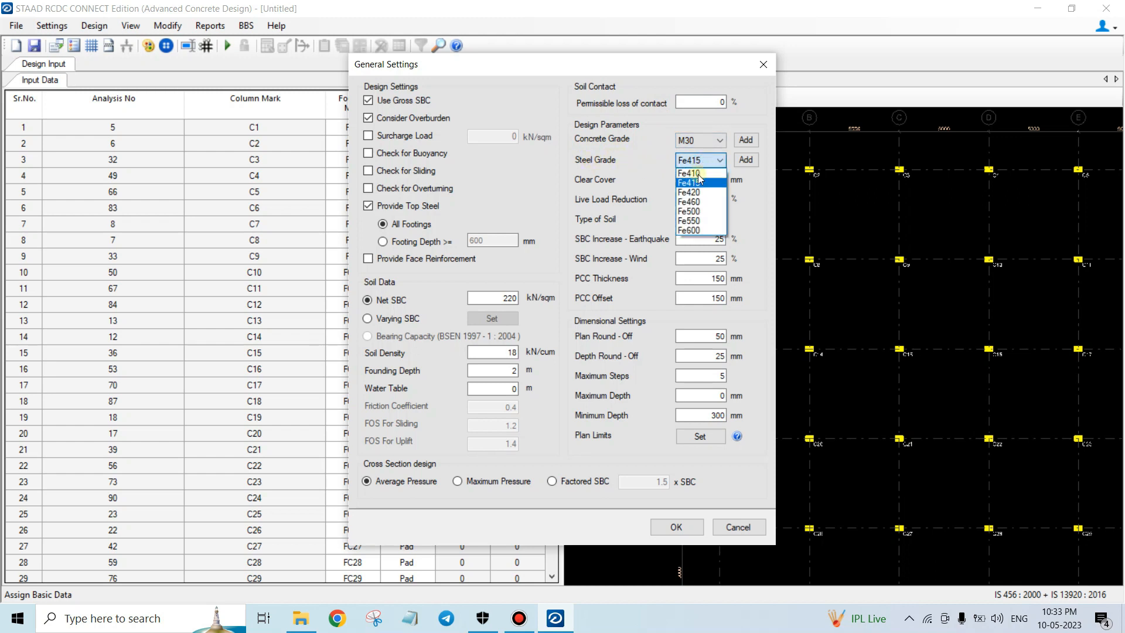
pyautogui.click(700, 211)
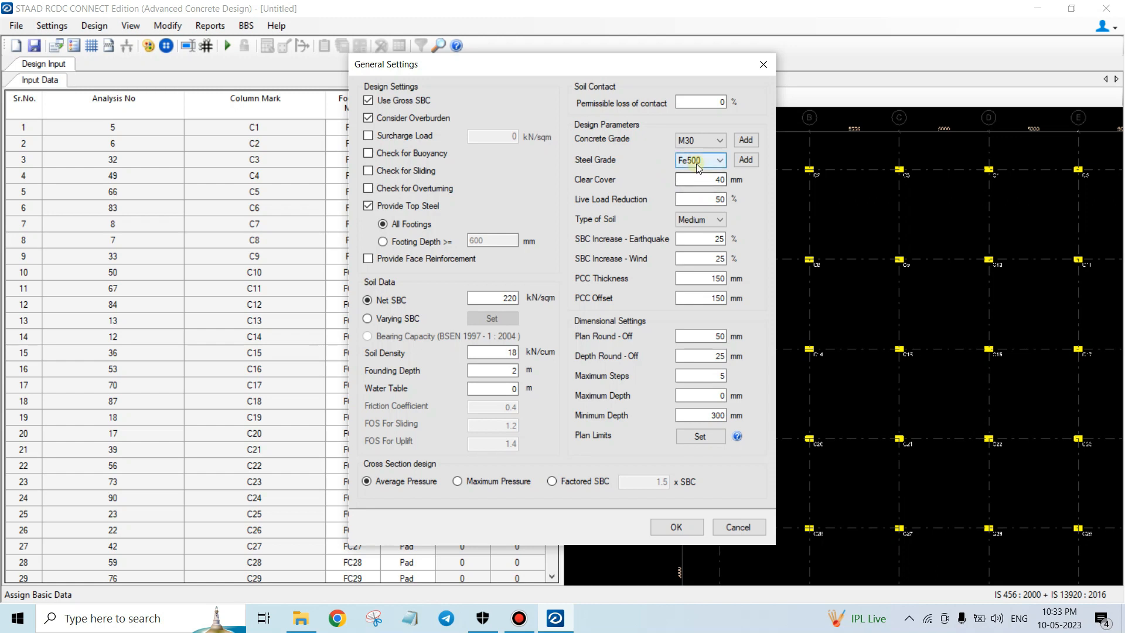
# Step: Set the footing clear cover to 50 mm and the live load reduction to 0 %
pyautogui.moveTo(703, 189); pyautogui.dragTo(728, 181)
pyautogui.doubleClick(700, 199)
pyautogui.write('0')
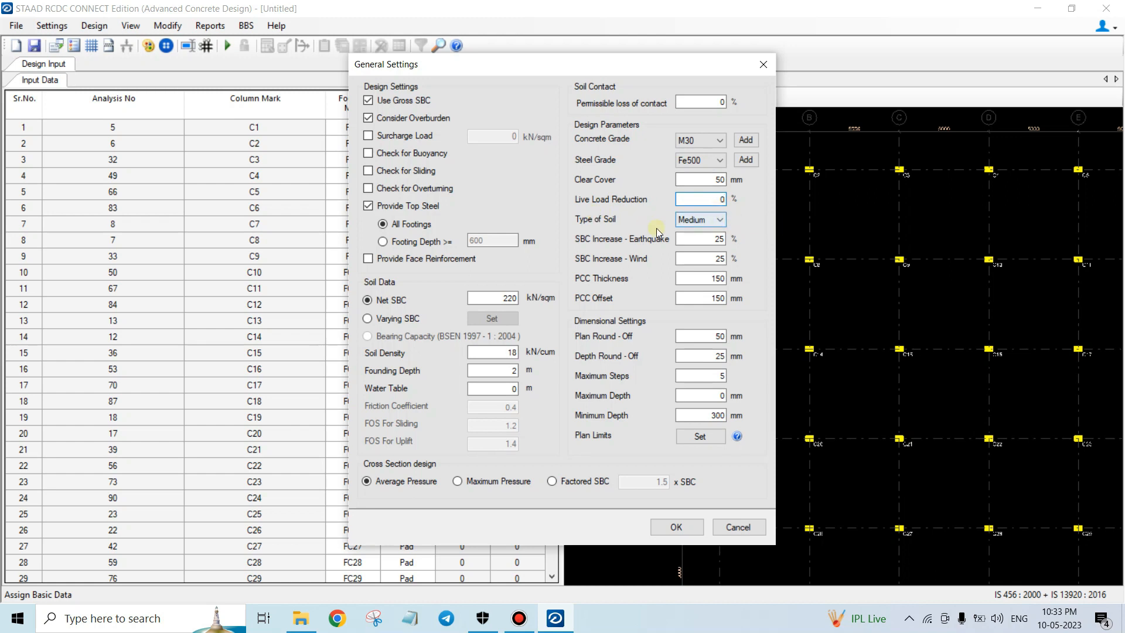
# Step: Examine the soil type options and the SBC increase percentages for earthquake and wind
pyautogui.click(689, 221)
pyautogui.click(687, 219)
pyautogui.click(688, 219)
pyautogui.click(710, 239)
pyautogui.click(710, 257)
pyautogui.click(711, 242)
pyautogui.moveTo(710, 241); pyautogui.dragTo(762, 245)
pyautogui.moveTo(699, 261); pyautogui.dragTo(748, 267)
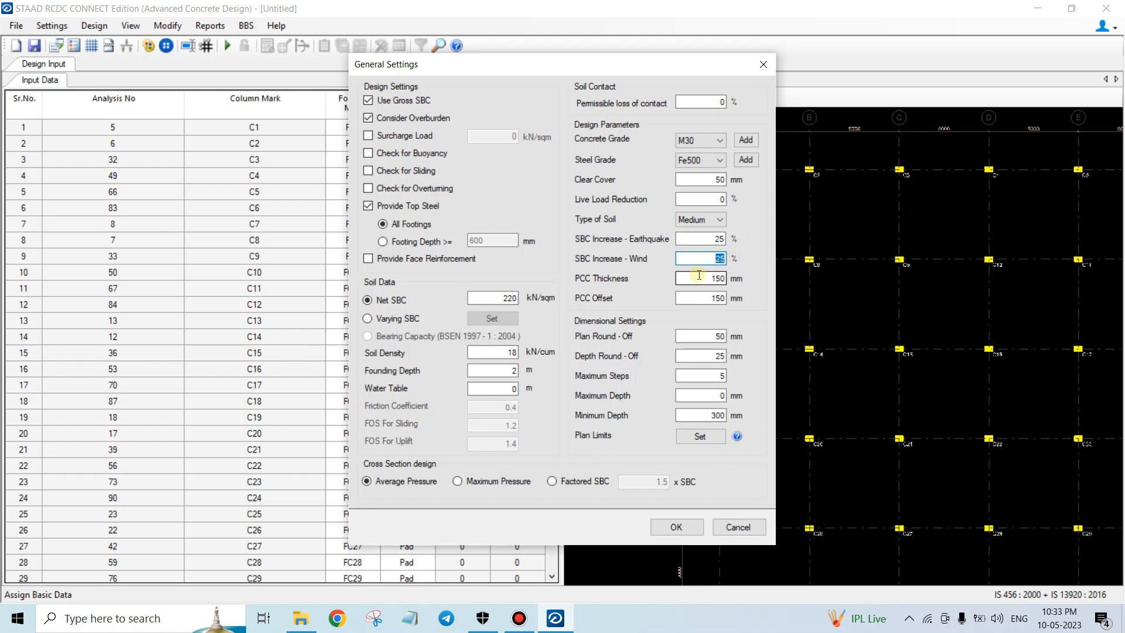
# Step: Set both the PCC thickness and the PCC offset to 100 mm
pyautogui.moveTo(696, 276); pyautogui.dragTo(765, 272)
pyautogui.write('1')
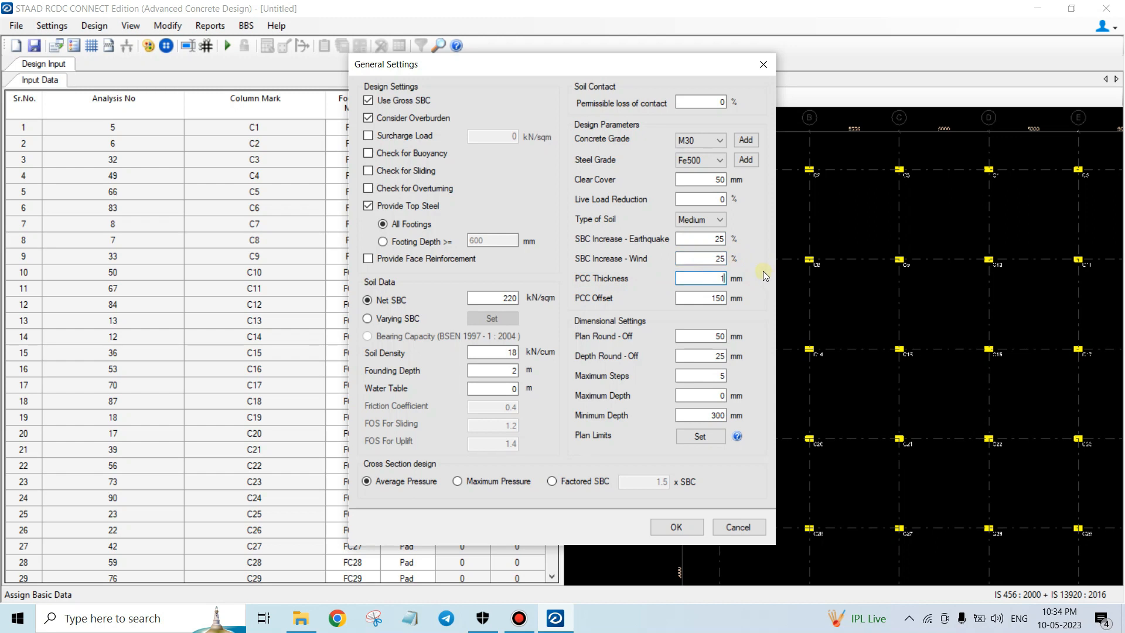
pyautogui.write('00')
pyautogui.moveTo(707, 296); pyautogui.dragTo(741, 302)
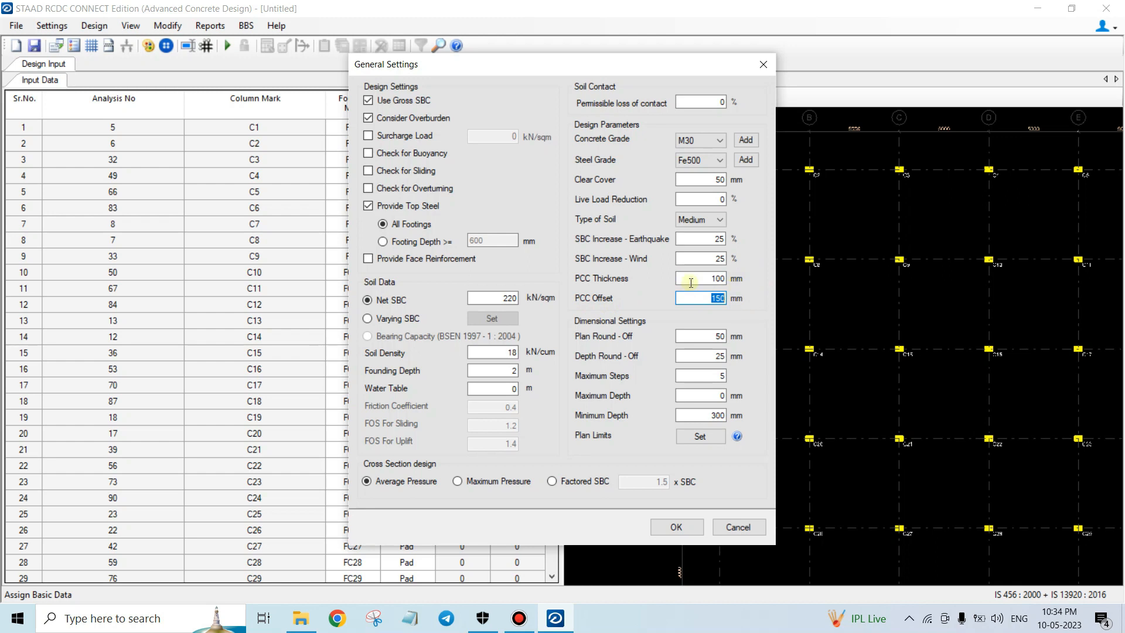
pyautogui.moveTo(689, 276); pyautogui.dragTo(744, 304)
pyautogui.write('100')
# Step: Set the depth round-off in the dimensional settings to 50 mm
pyautogui.moveTo(713, 340); pyautogui.dragTo(730, 345)
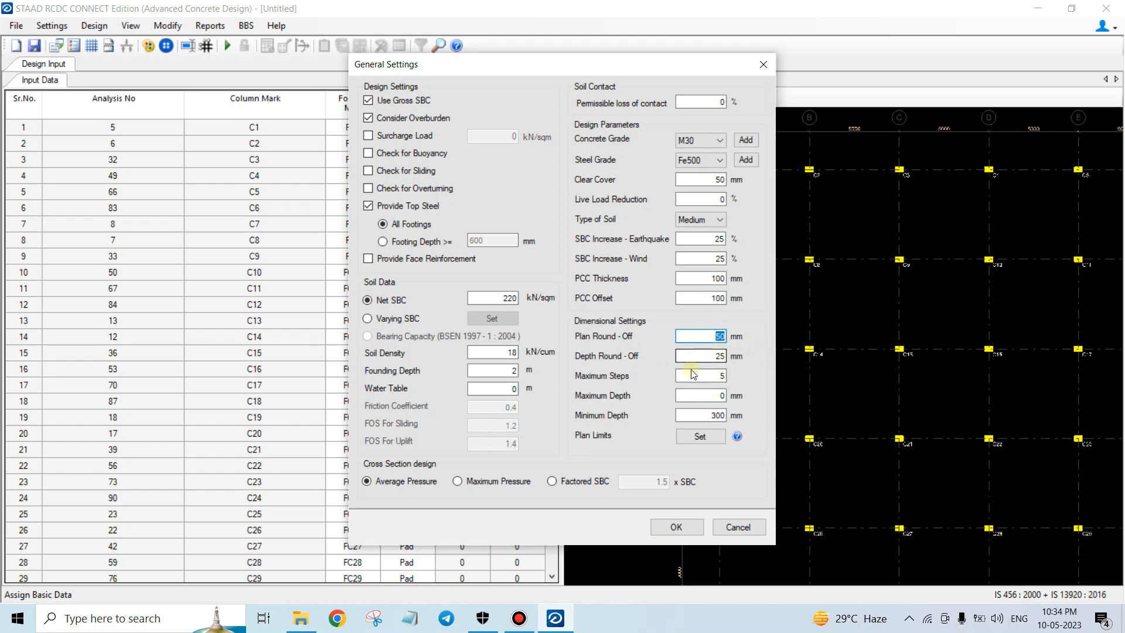
pyautogui.click(717, 356)
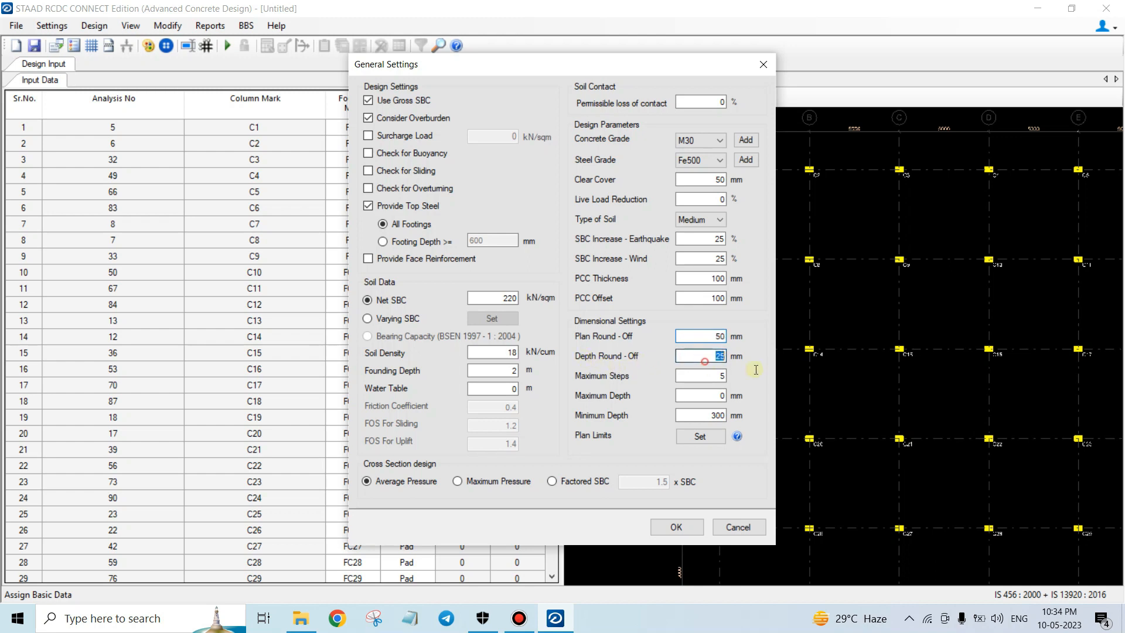
pyautogui.write('50')
pyautogui.doubleClick(718, 356)
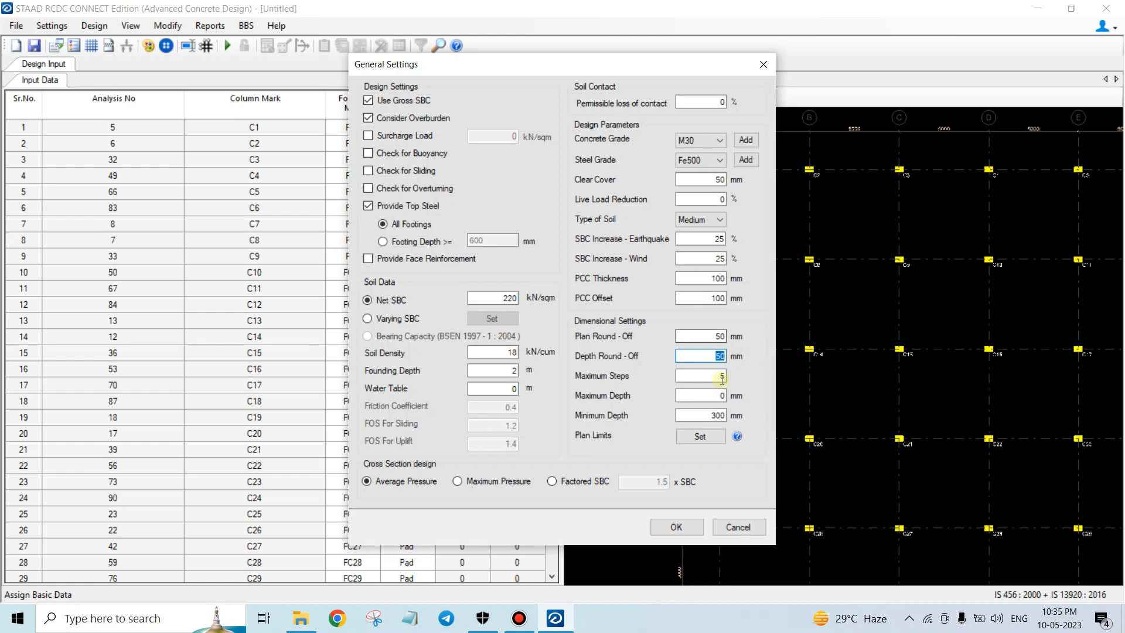
# Step: Review the step and depth limits, base the cross section design on Maximum Pressure and apply the general settings
pyautogui.press('Tab')
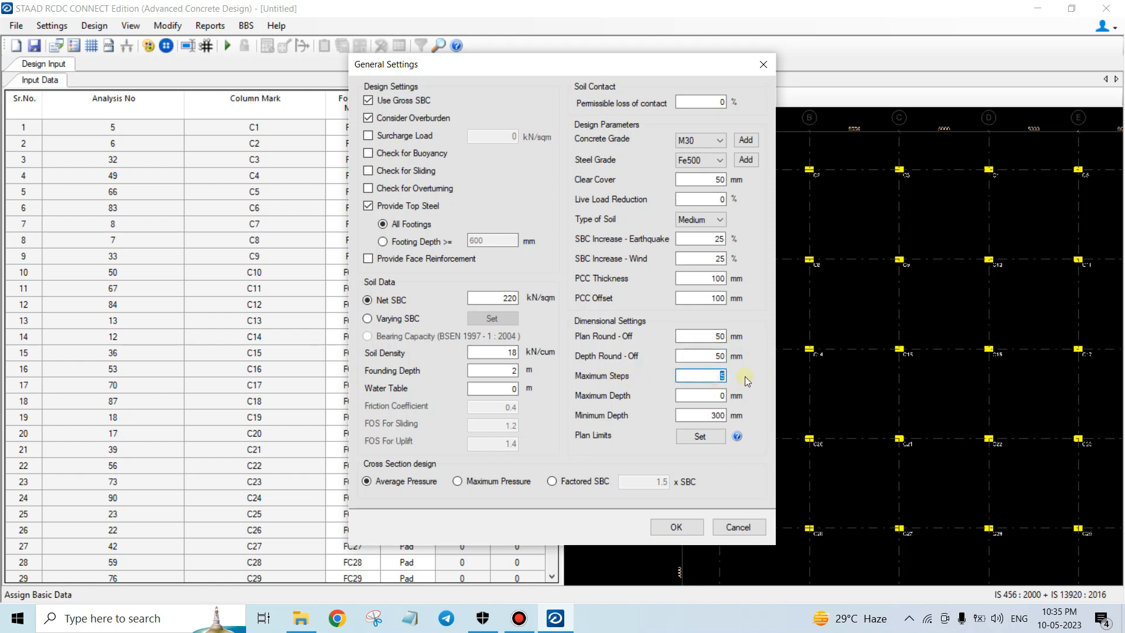
pyautogui.press('Tab')
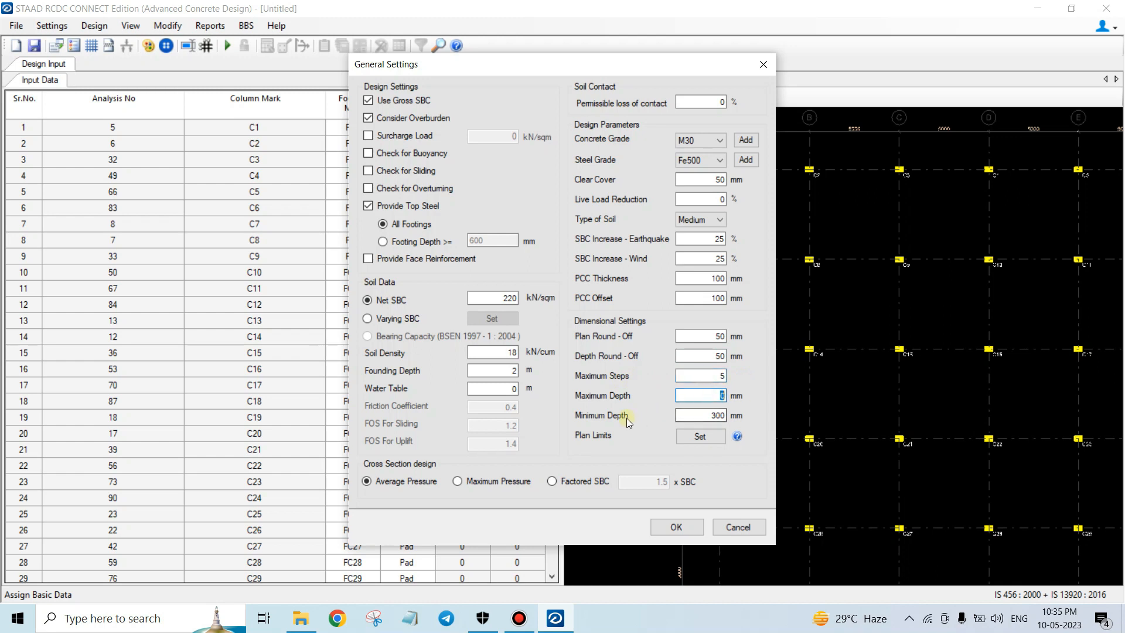
pyautogui.press('Tab')
pyautogui.click(710, 413)
pyautogui.doubleClick(706, 393)
pyautogui.doubleClick(708, 417)
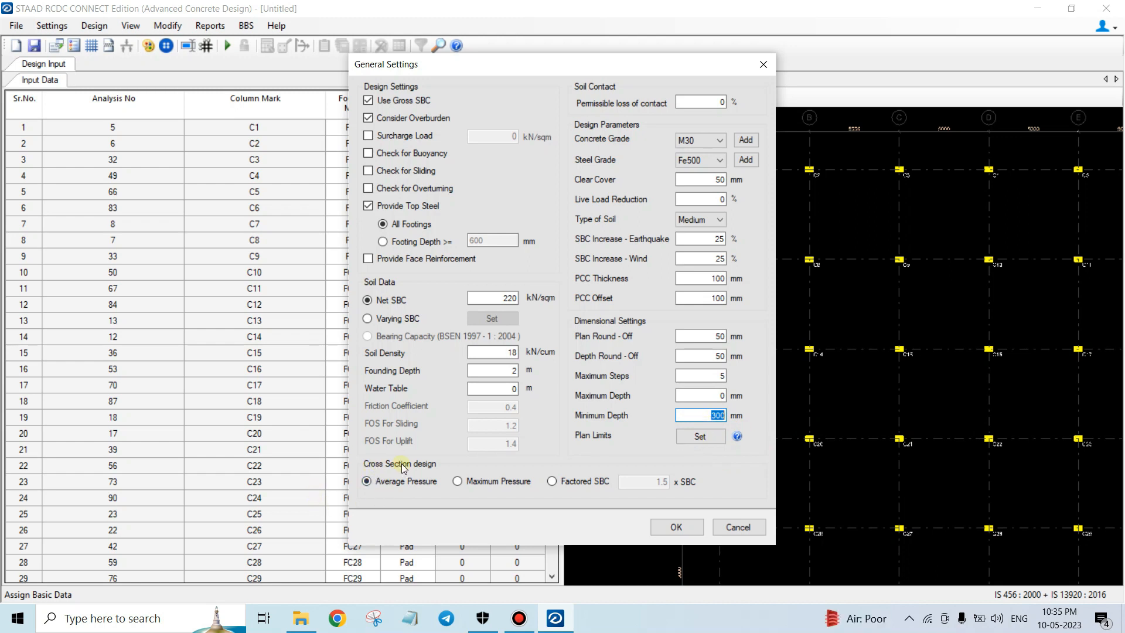
pyautogui.click(457, 482)
pyautogui.click(686, 530)
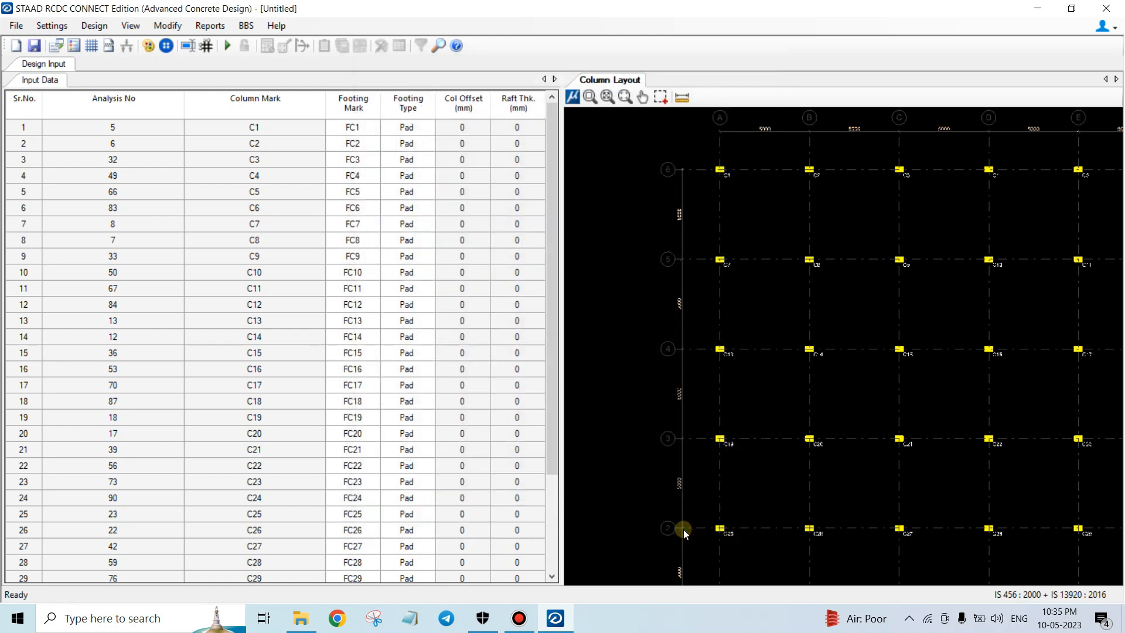
# Step: Open the Reinforcement Settings and examine the minimum, maximum and face reinforcement area percentages
pyautogui.click(47, 26)
pyautogui.click(125, 69)
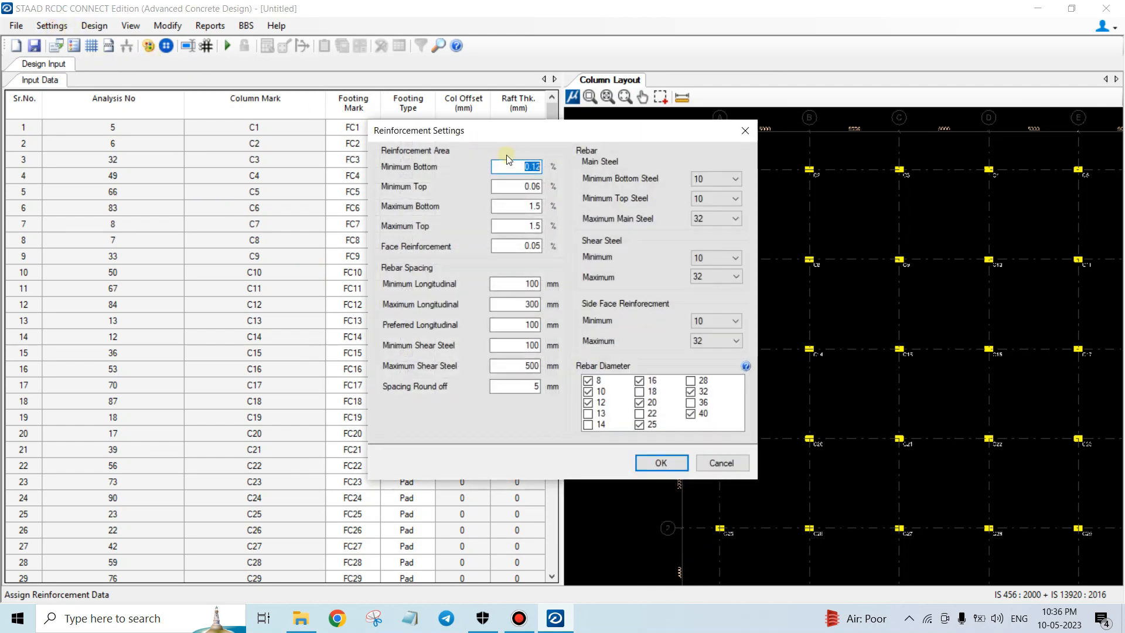
pyautogui.moveTo(511, 164); pyautogui.dragTo(619, 178)
pyautogui.moveTo(501, 165); pyautogui.dragTo(601, 170)
pyautogui.moveTo(504, 185); pyautogui.dragTo(579, 188)
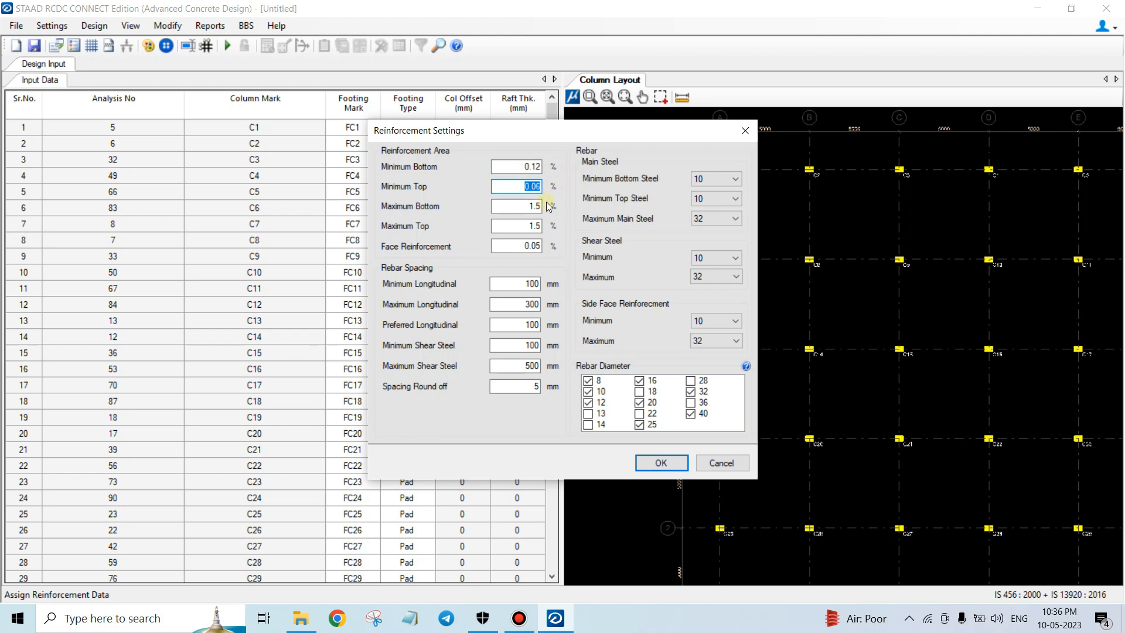
pyautogui.moveTo(505, 209); pyautogui.dragTo(592, 222)
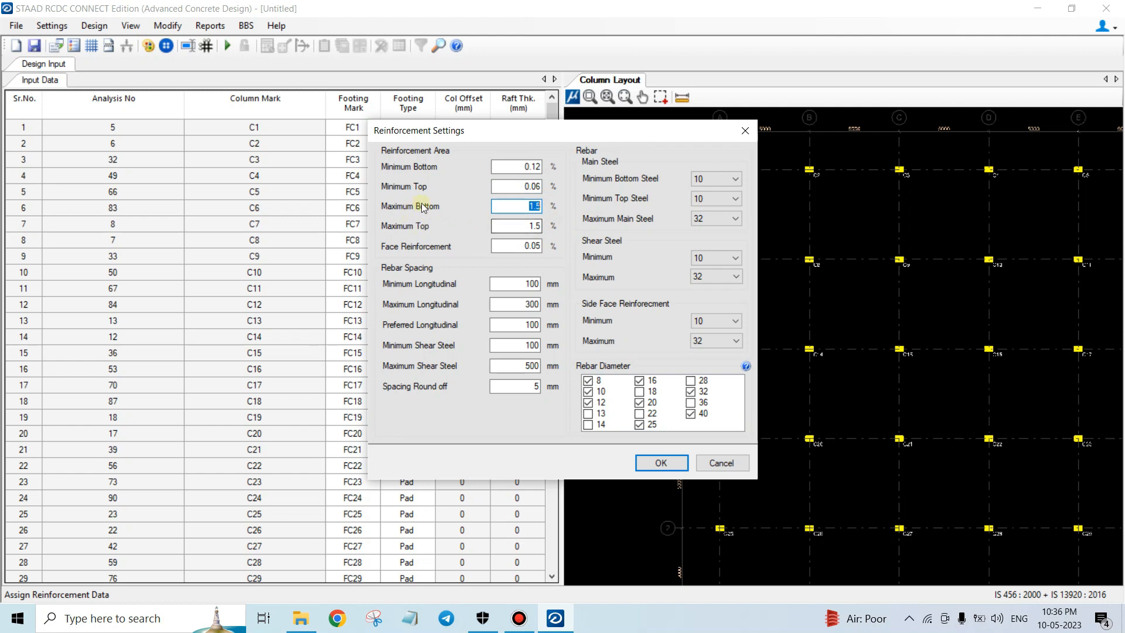
pyautogui.moveTo(530, 227); pyautogui.dragTo(560, 229)
pyautogui.moveTo(498, 247); pyautogui.dragTo(558, 253)
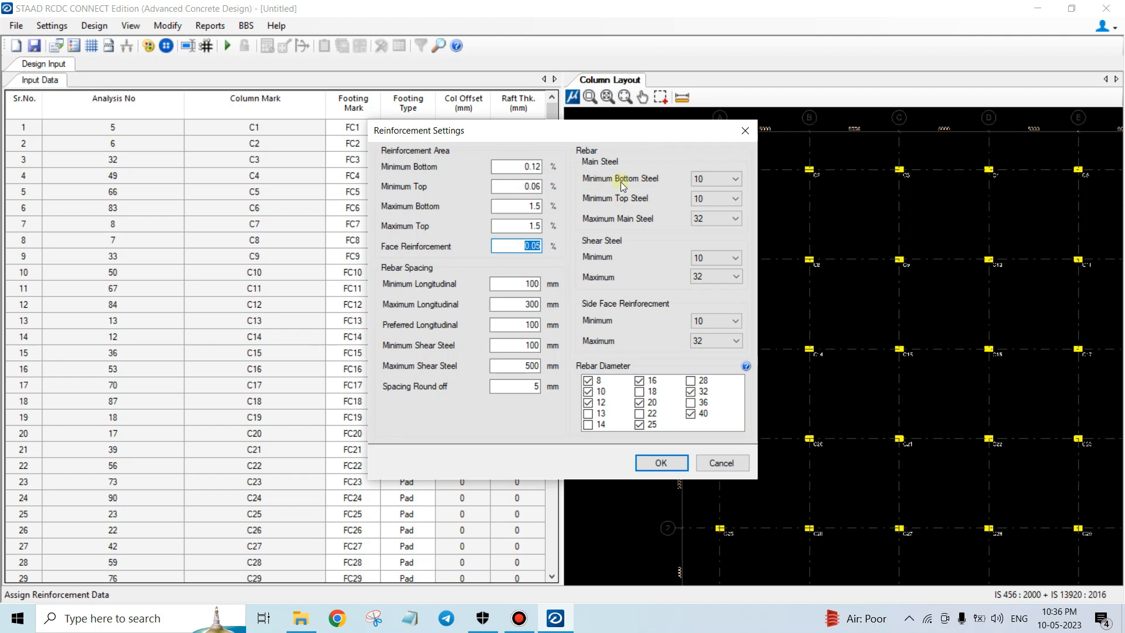
# Step: Check the minimum bottom steel diameter options and set the maximum main steel diameter to 16
pyautogui.click(706, 180)
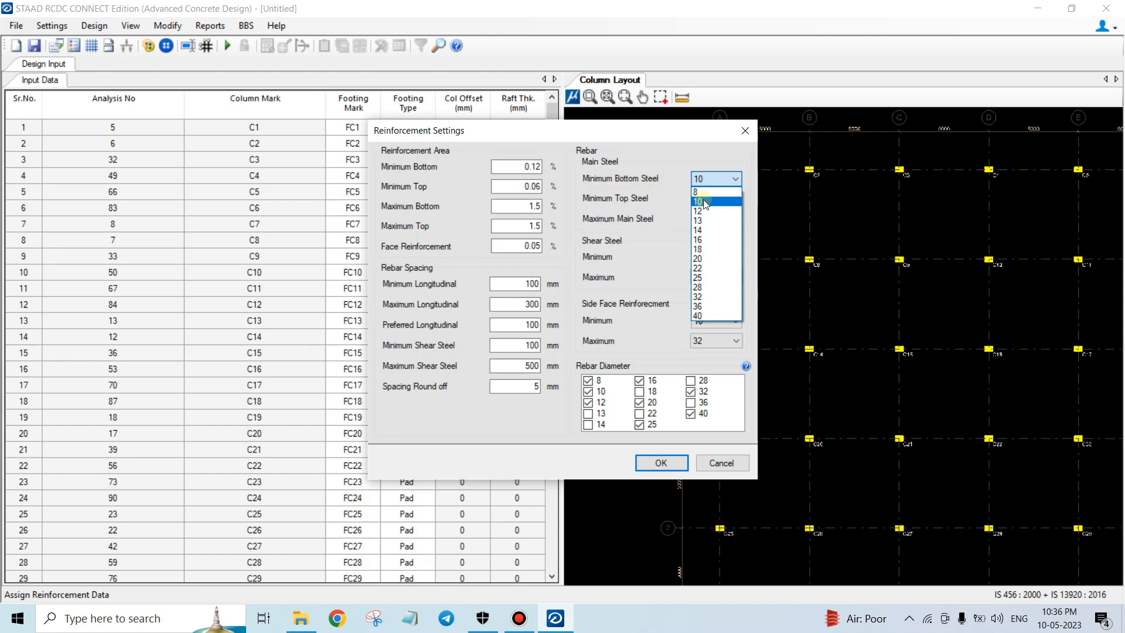
pyautogui.click(729, 162)
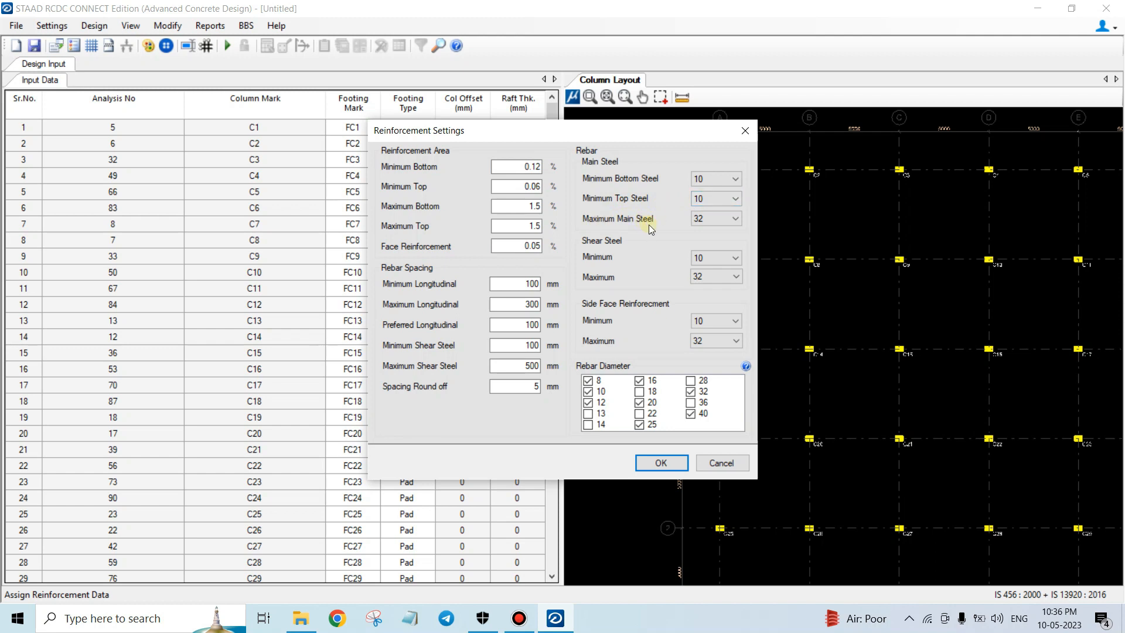
pyautogui.click(716, 218)
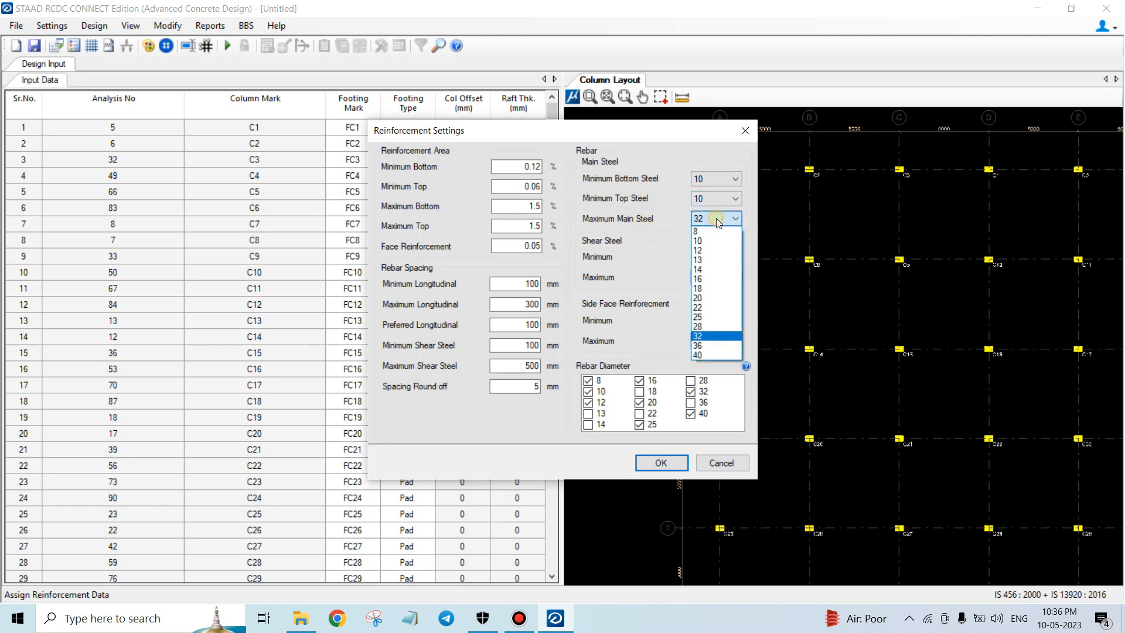
pyautogui.click(713, 269)
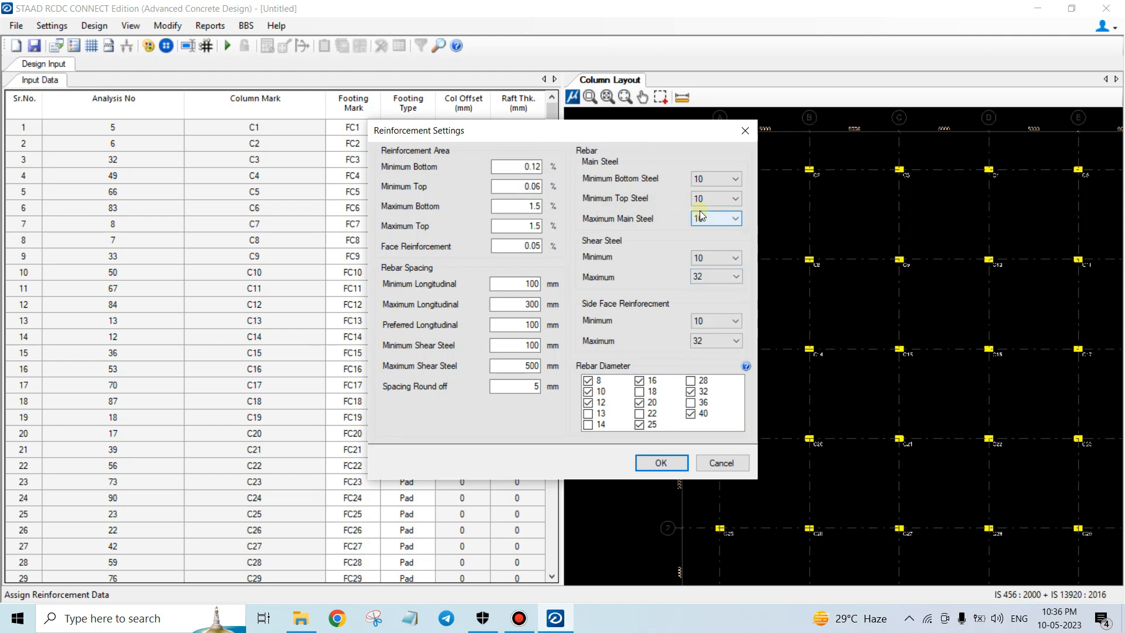
pyautogui.scroll(-1, 701, 215)
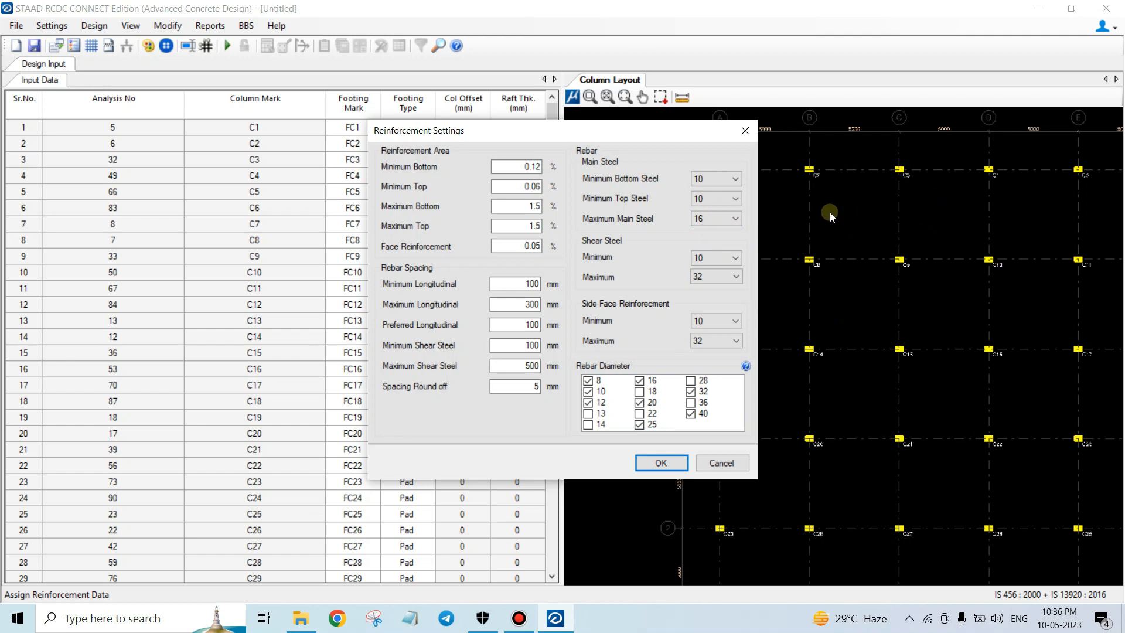
pyautogui.click(706, 220)
pyautogui.click(707, 220)
# Step: Try 10, 12 and 14 in turn as the maximum shear steel diameter
pyautogui.click(719, 259)
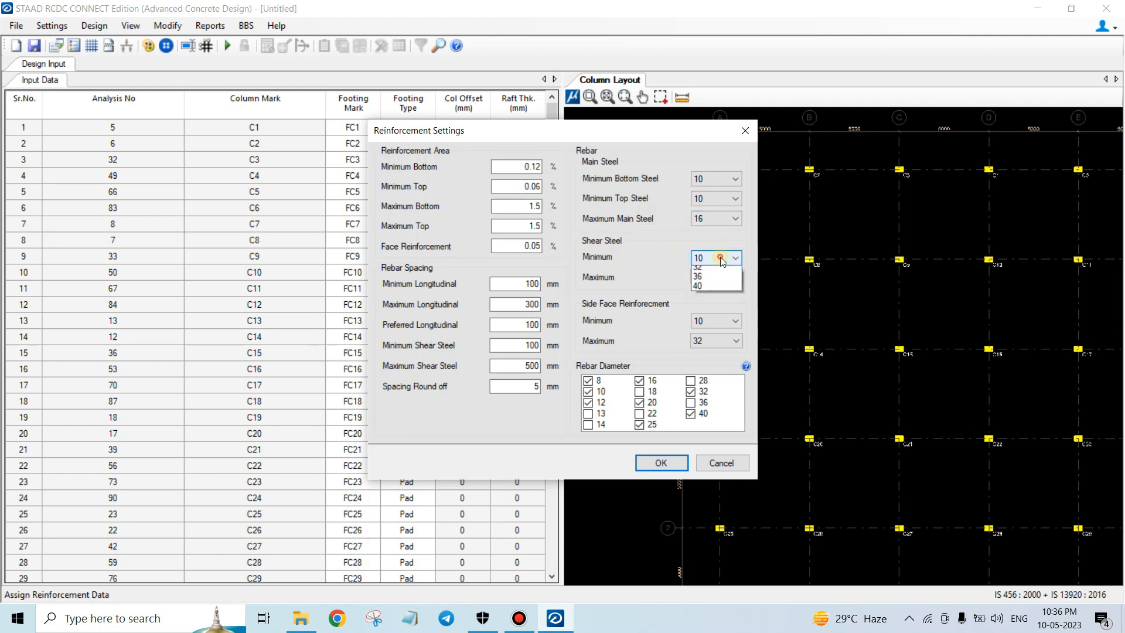
pyautogui.click(719, 257)
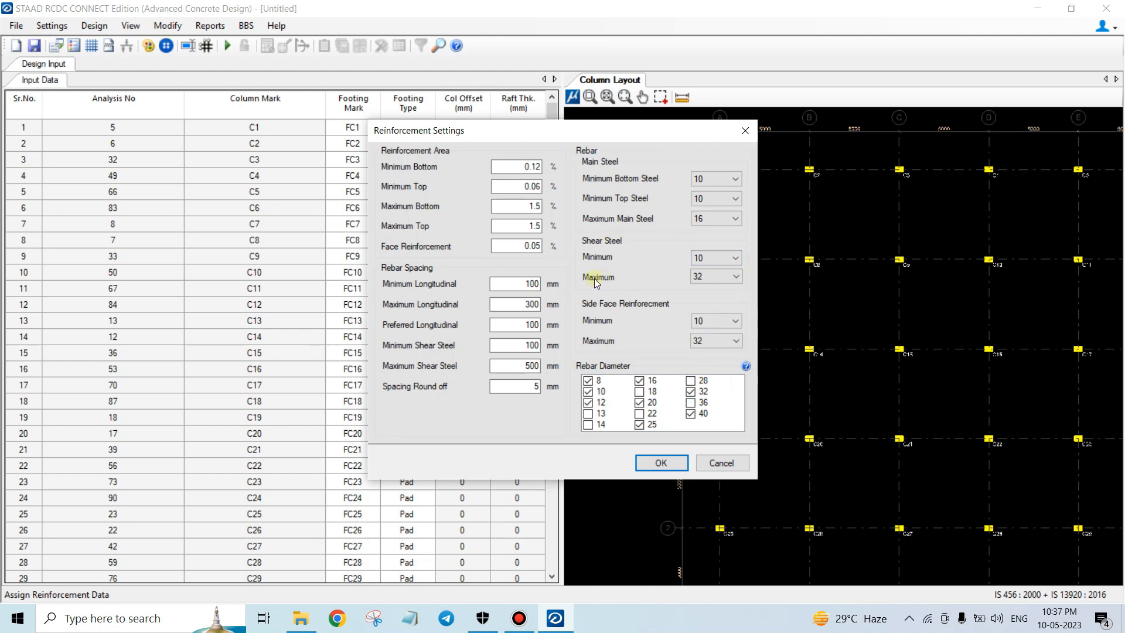
pyautogui.click(716, 277)
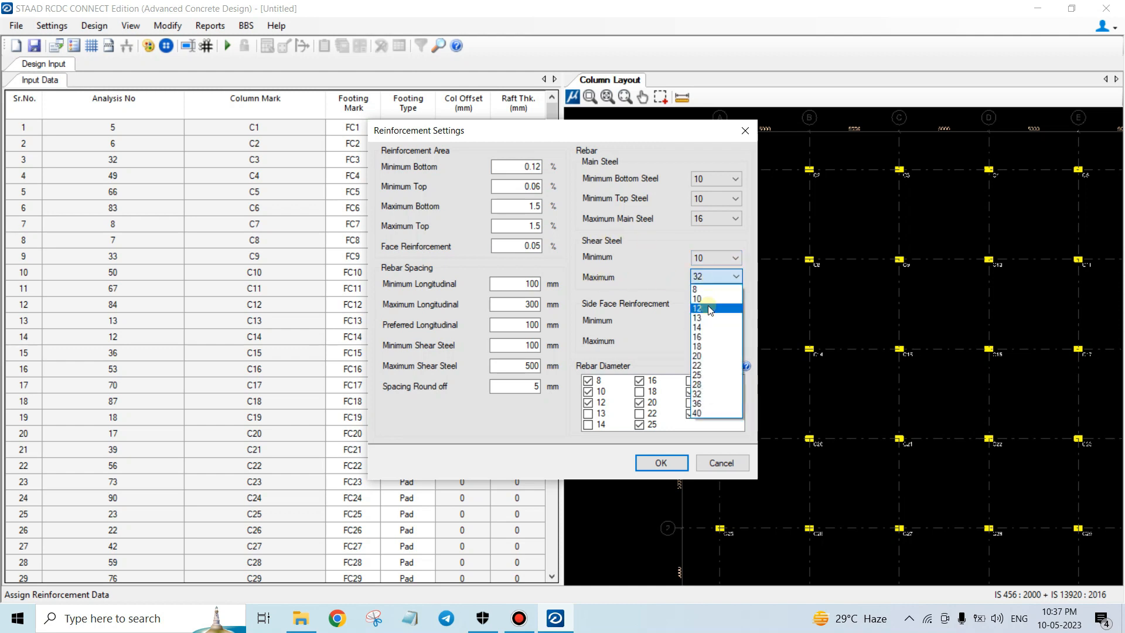
pyautogui.click(705, 298)
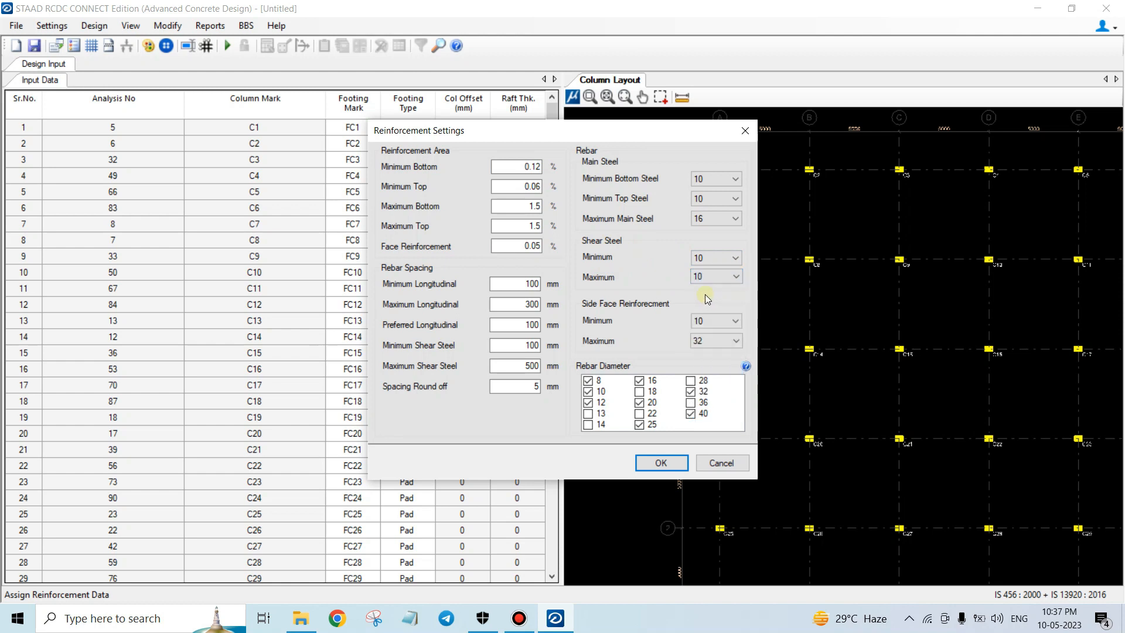
pyautogui.click(709, 280)
pyautogui.click(701, 307)
pyautogui.click(698, 219)
pyautogui.click(715, 261)
pyautogui.click(716, 278)
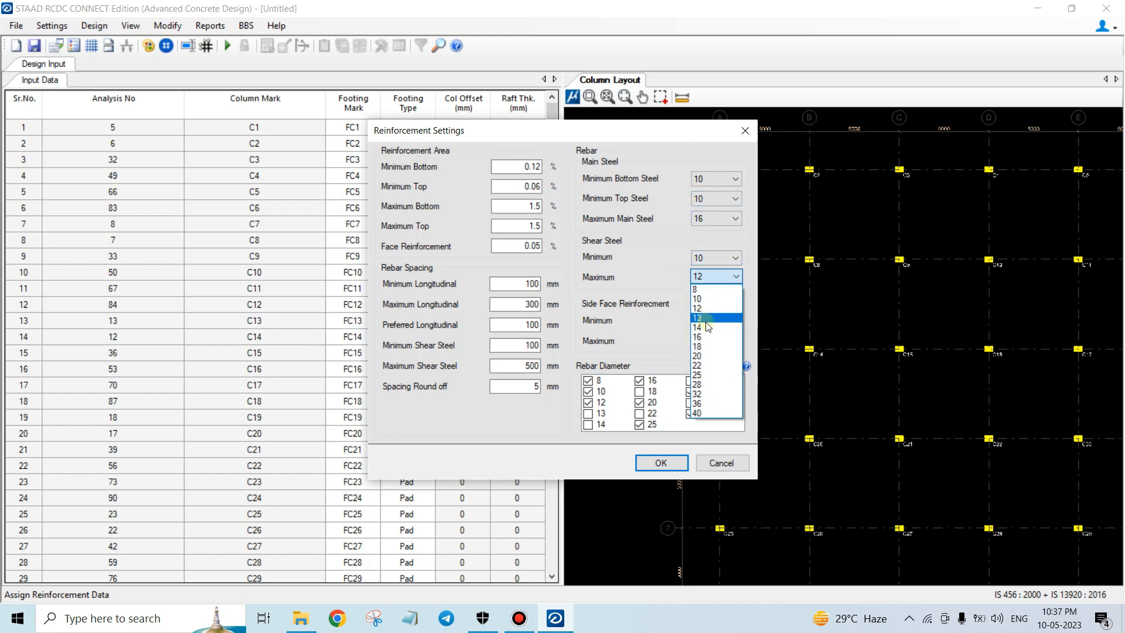
pyautogui.click(705, 328)
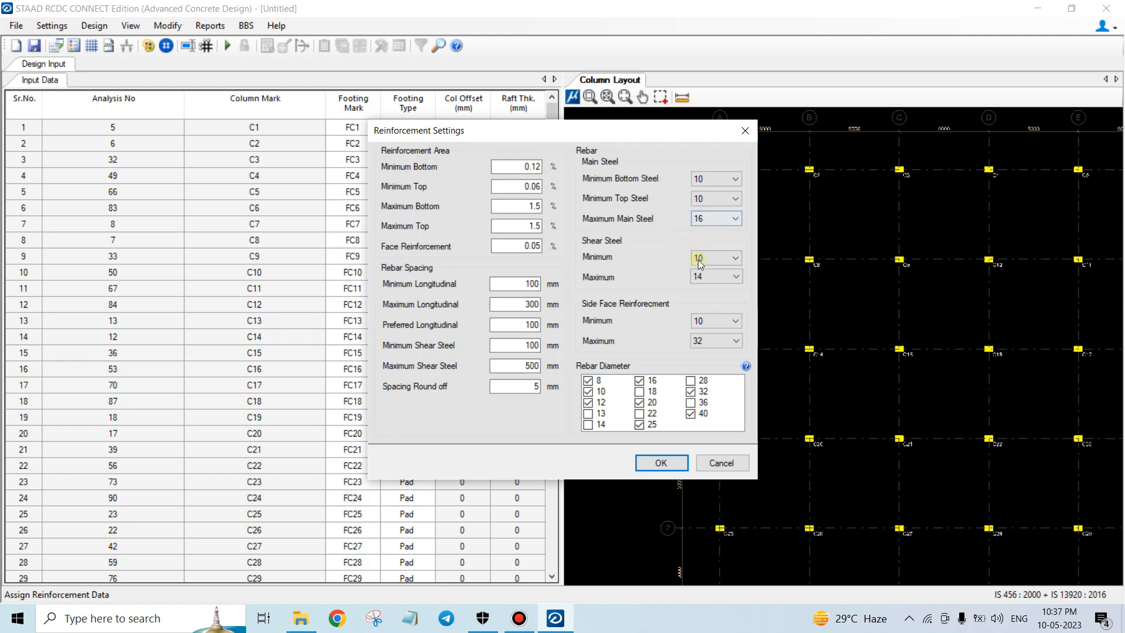
# Step: Set the maximum shear steel diameter to 16, matching the maximum main steel diameter
pyautogui.click(697, 277)
pyautogui.click(720, 335)
pyautogui.click(717, 220)
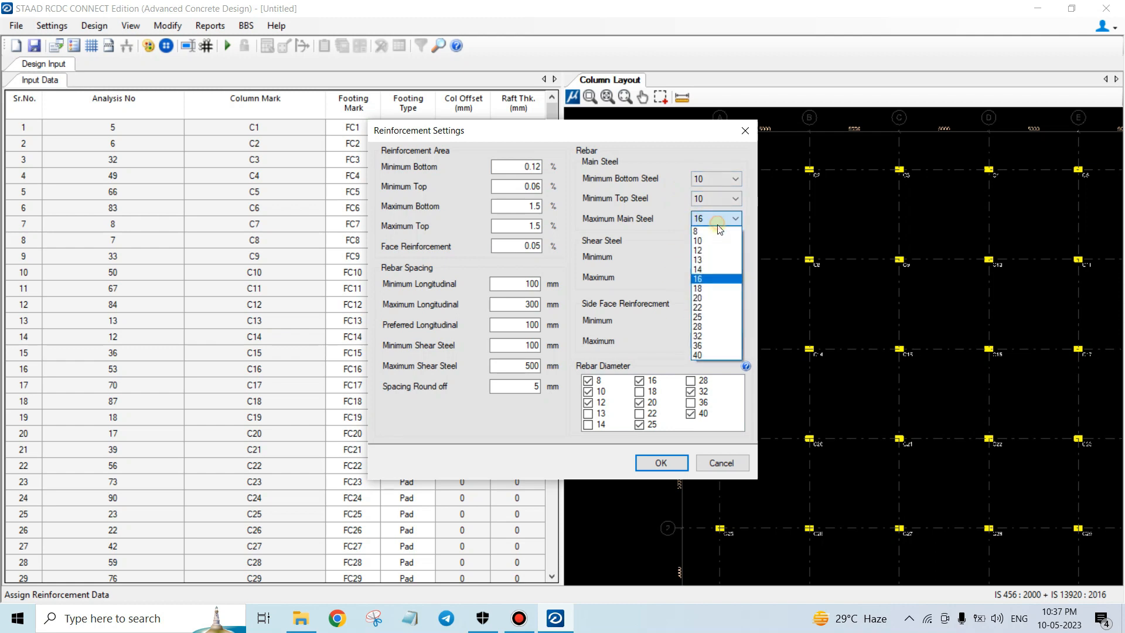
pyautogui.click(702, 277)
pyautogui.click(710, 277)
pyautogui.click(710, 277)
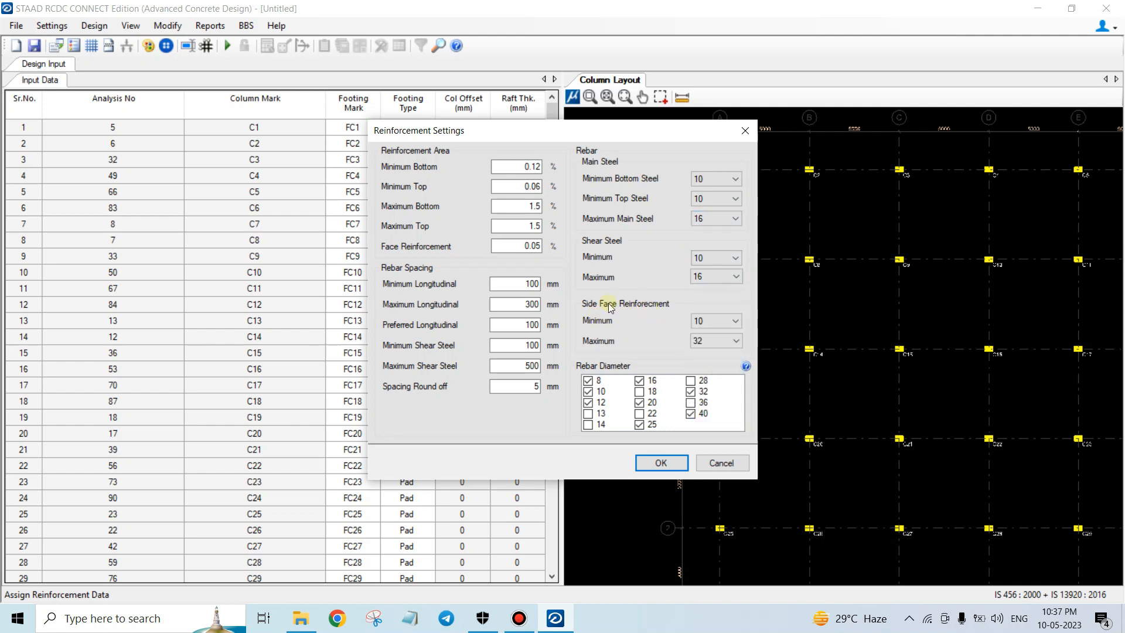
# Step: Set the maximum side face reinforcement diameter to 10 and apply the reinforcement settings
pyautogui.click(706, 339)
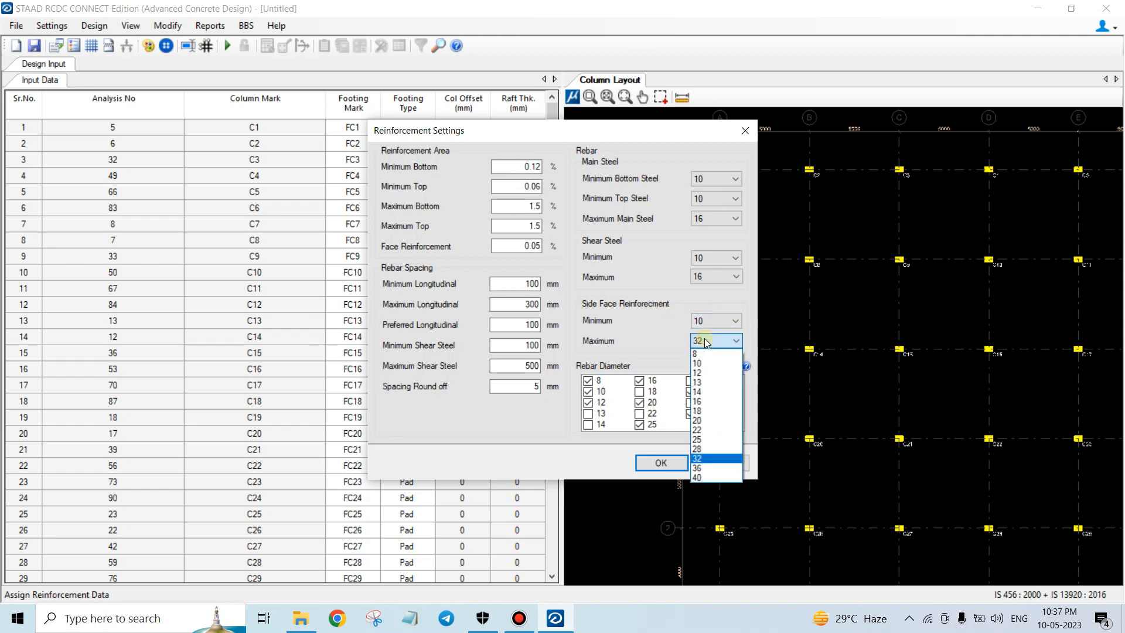
pyautogui.click(706, 362)
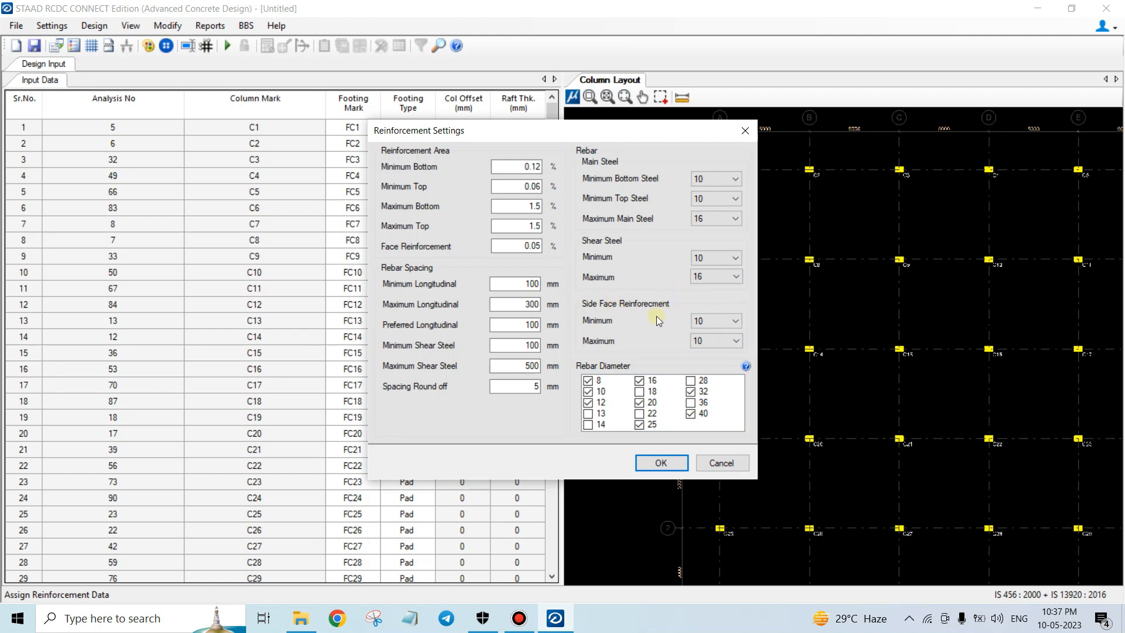
pyautogui.click(657, 464)
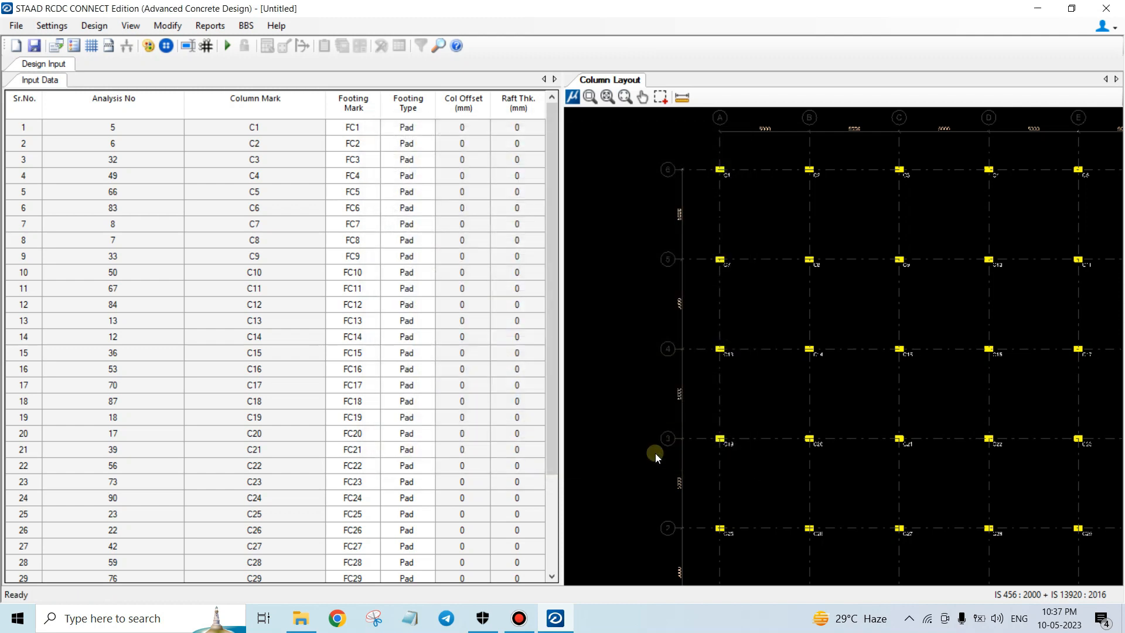
# Step: Open the basic load cases and assign Earthquake X to LOAD 1: EQX and Earthquake Z to LOAD 2: EQZ
pyautogui.click(52, 27)
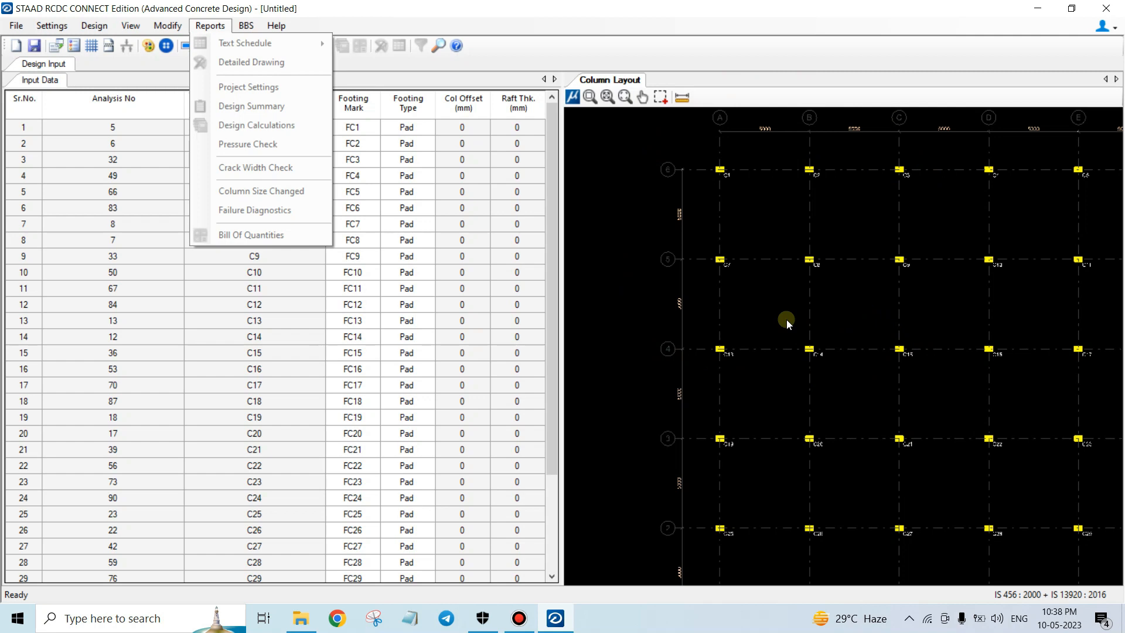
pyautogui.click(51, 26)
pyautogui.click(52, 26)
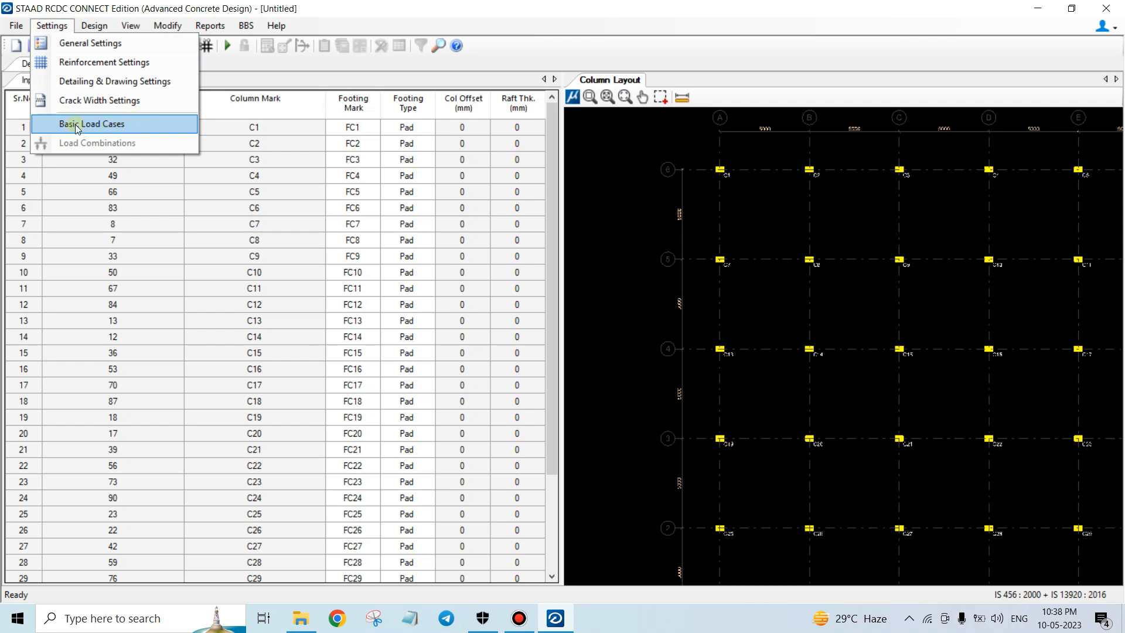
pyautogui.click(104, 125)
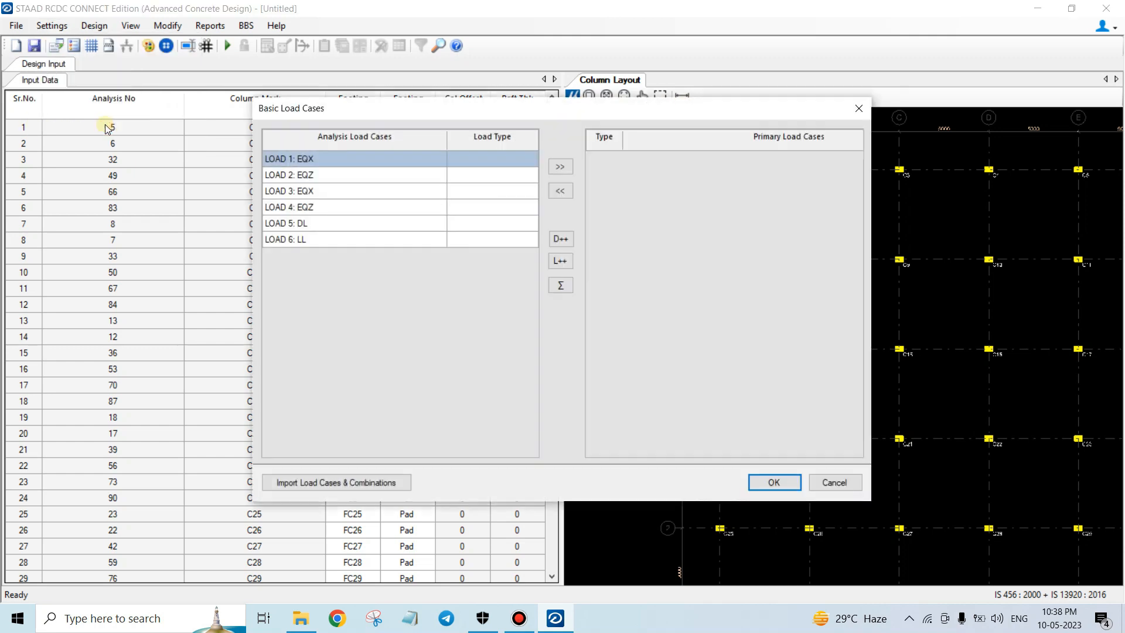
pyautogui.click(499, 162)
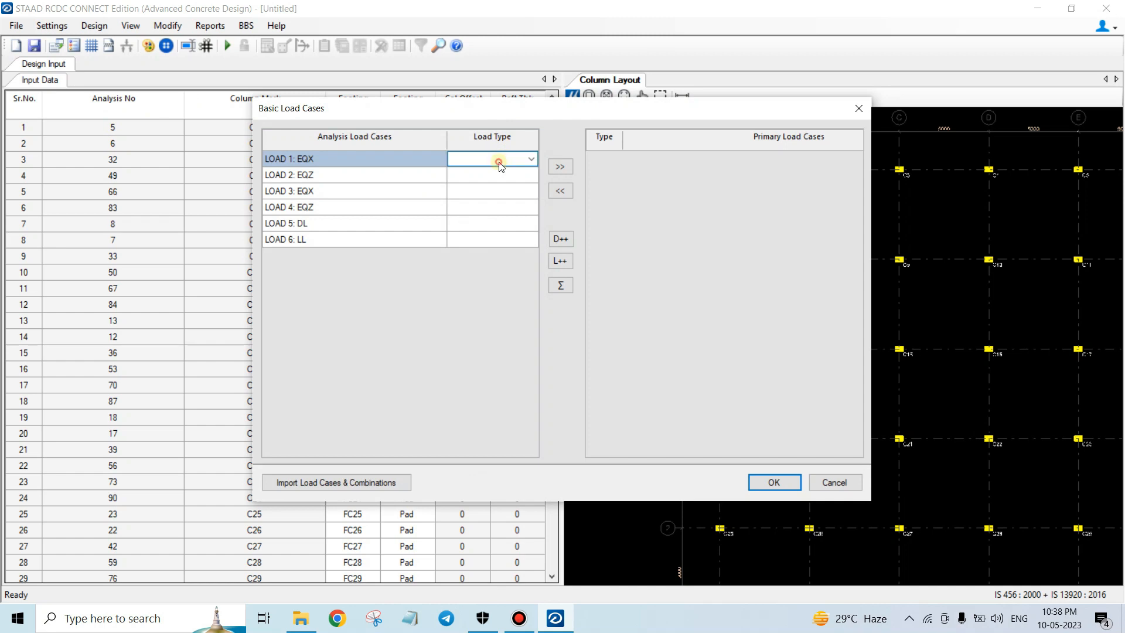
pyautogui.click(535, 160)
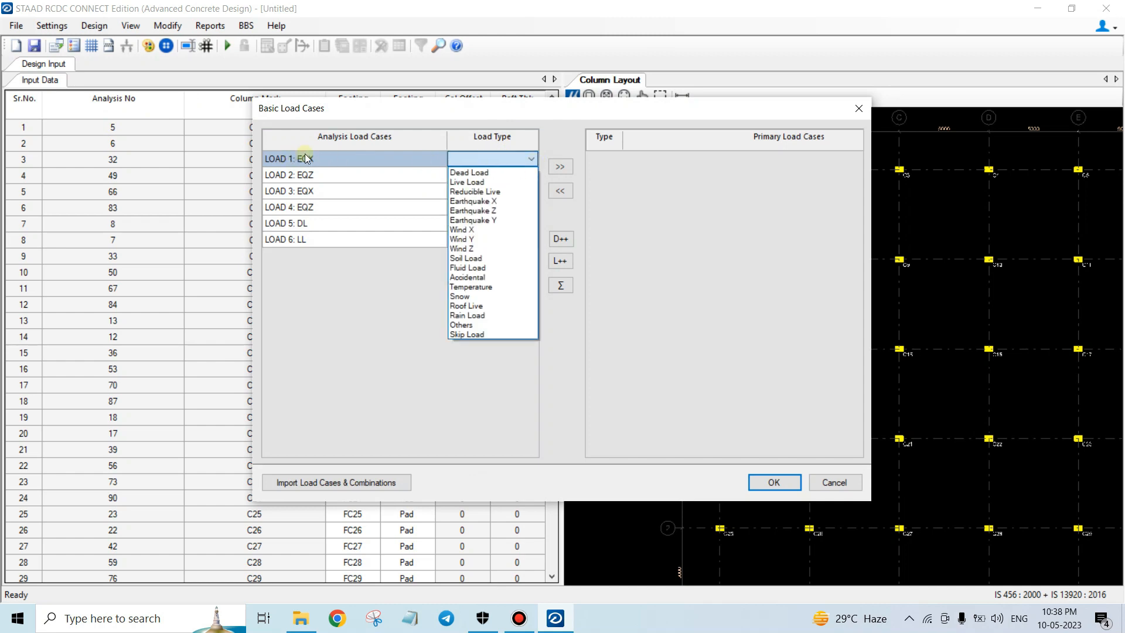
pyautogui.click(470, 201)
pyautogui.click(344, 175)
pyautogui.click(499, 175)
pyautogui.click(531, 177)
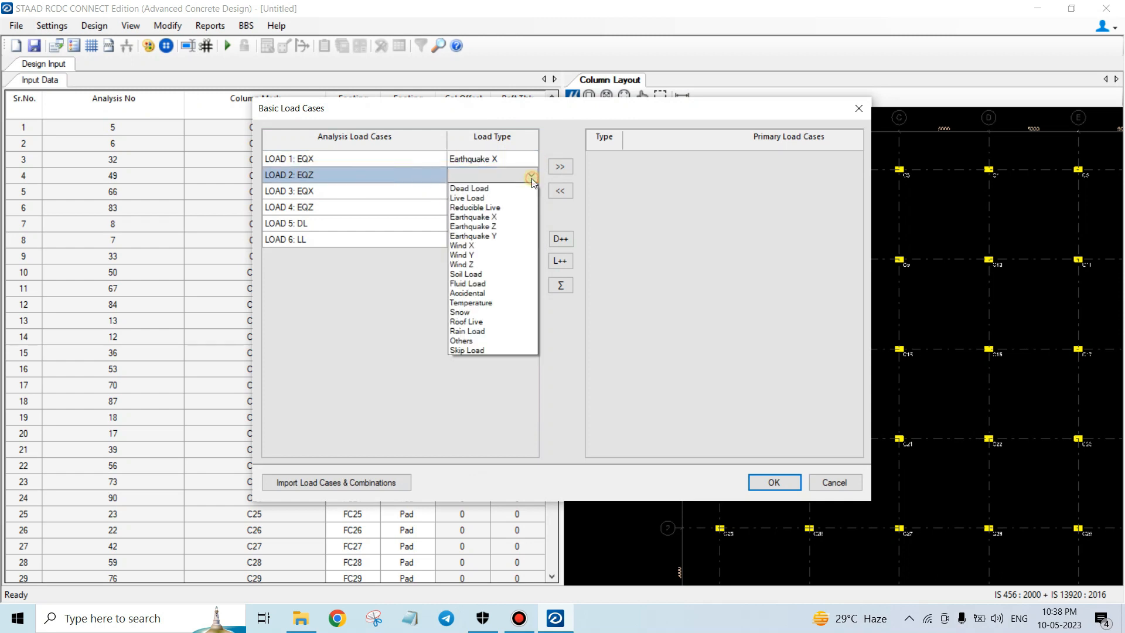
pyautogui.click(486, 227)
# Step: Assign the load type Earthquake X to LOAD 3: EQX and Earthquake Z to LOAD 4: EQZ
pyautogui.click(467, 195)
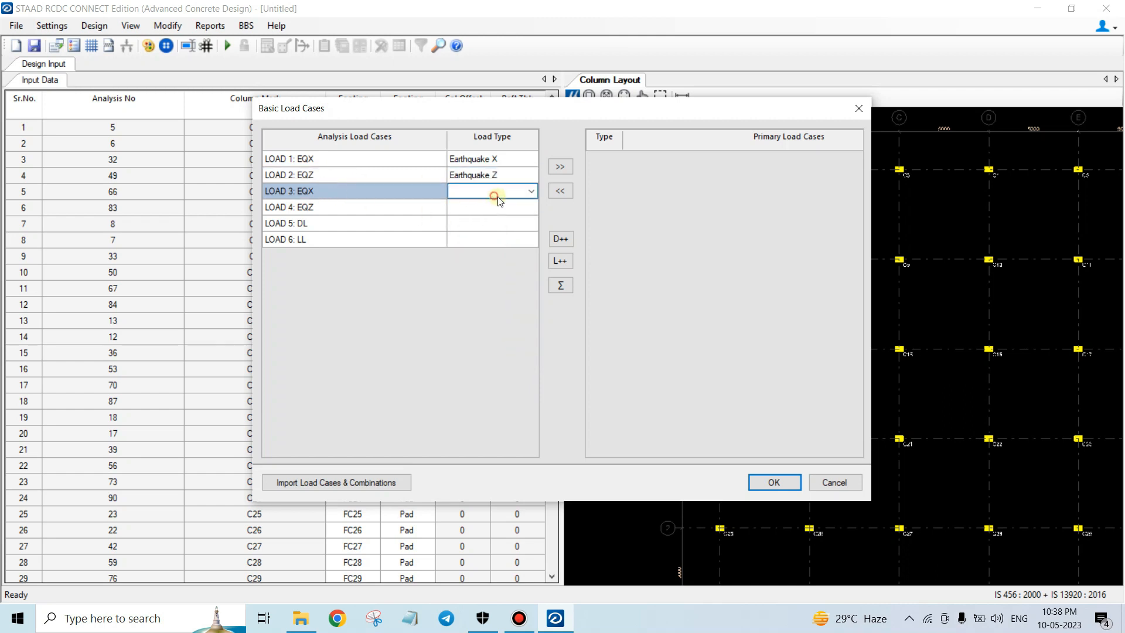
pyautogui.click(530, 191)
pyautogui.click(490, 233)
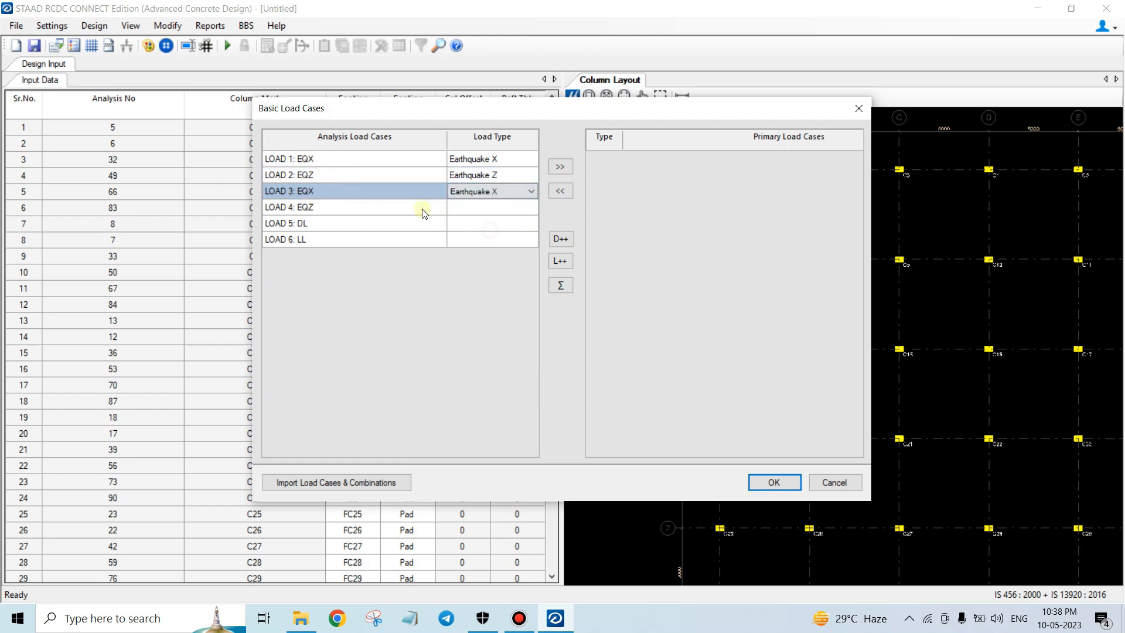
pyautogui.click(496, 207)
pyautogui.click(529, 208)
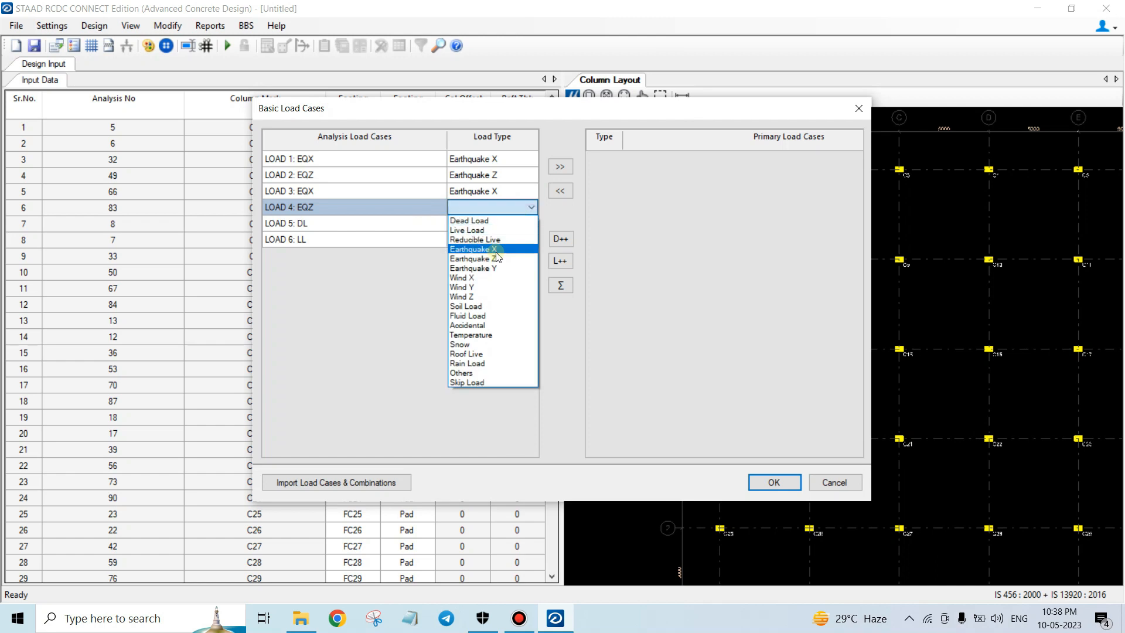
pyautogui.click(490, 259)
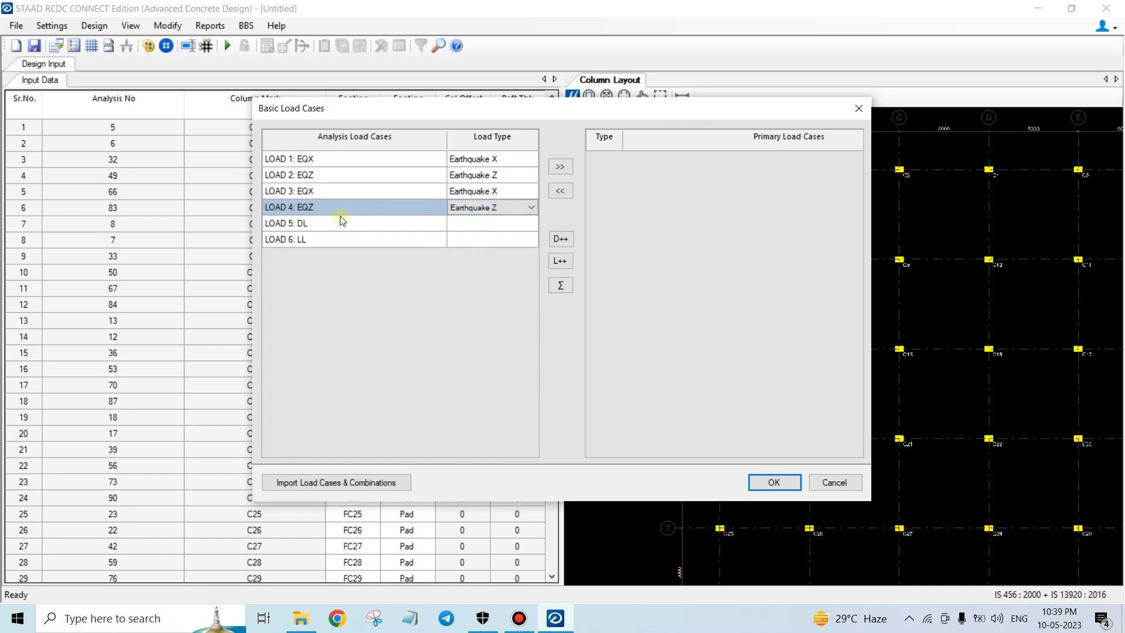
# Step: Assign the load type Dead Load to LOAD 5: DL and Live Load to LOAD 6: LL
pyautogui.click(489, 225)
pyautogui.click(531, 224)
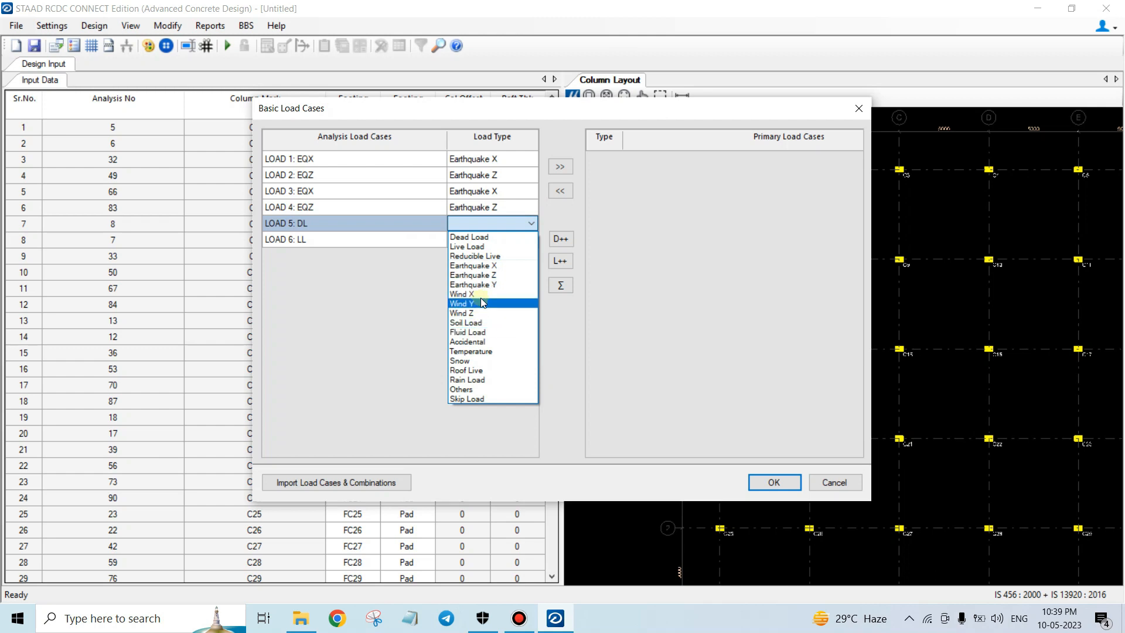
pyautogui.click(474, 237)
pyautogui.click(478, 240)
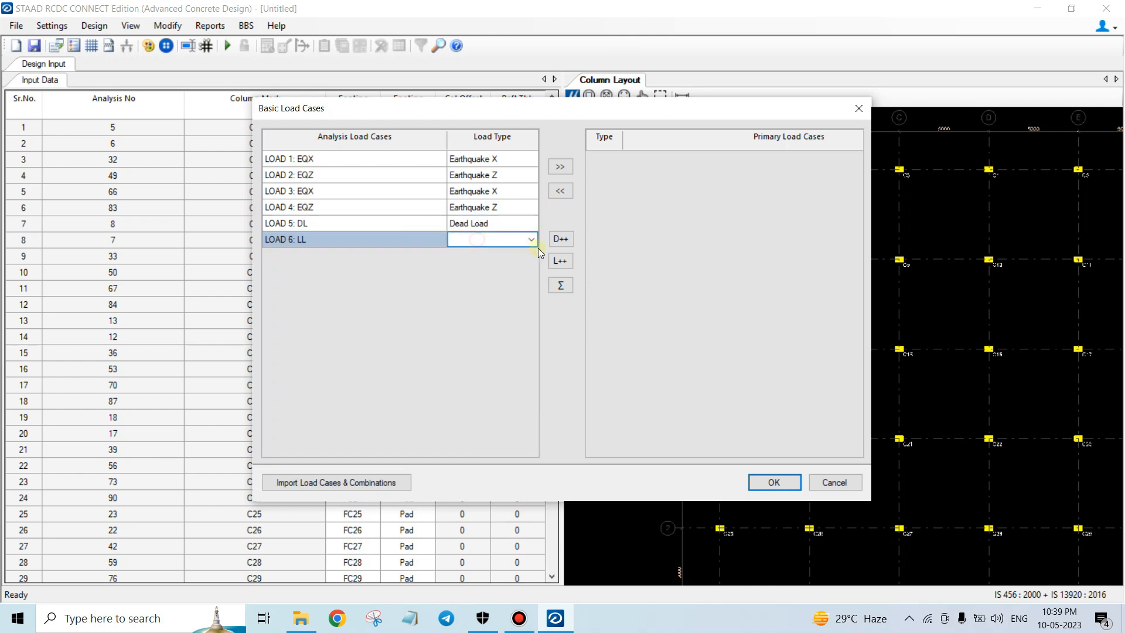
pyautogui.click(532, 240)
pyautogui.click(496, 259)
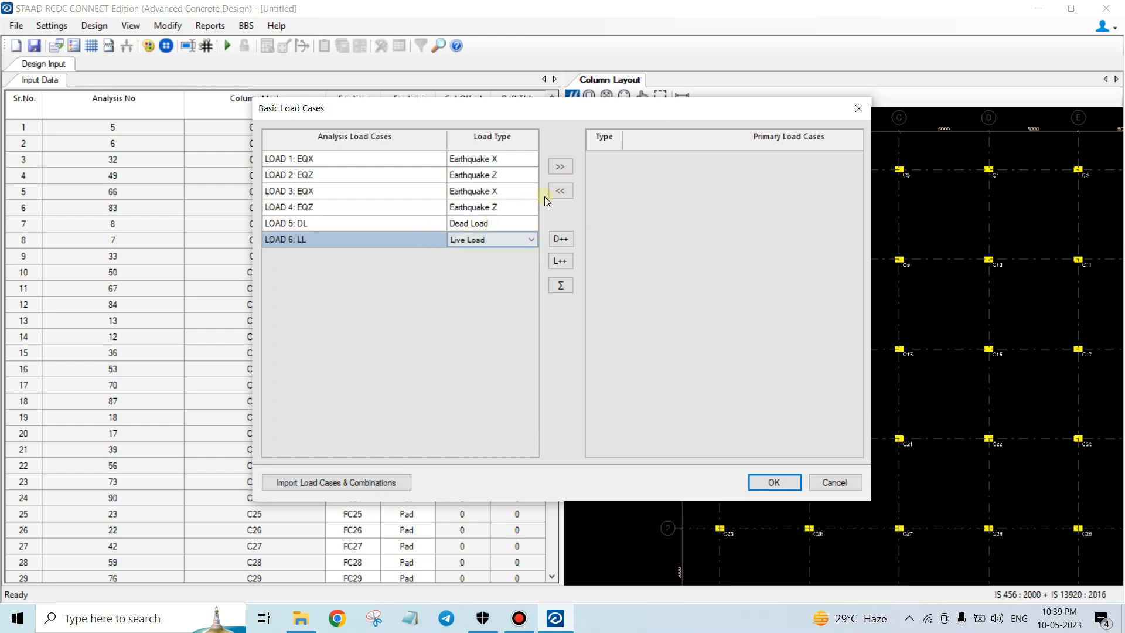
# Step: Add the four earthquake cases, LOAD 1 to LOAD 4, in order to the primary load cases
pyautogui.click(558, 168)
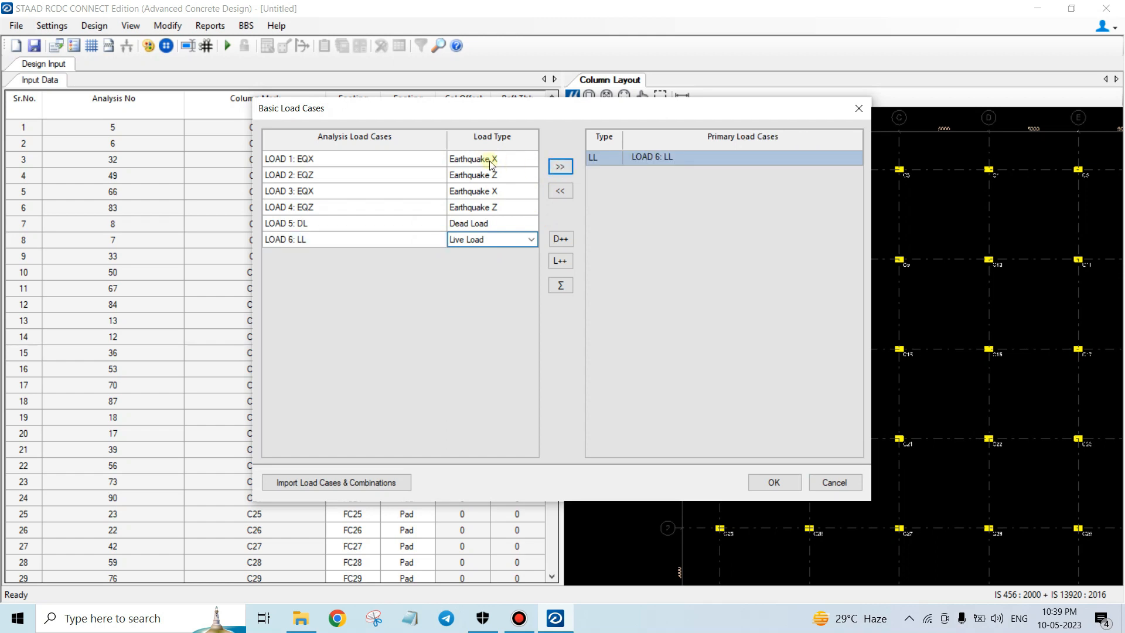
pyautogui.click(551, 192)
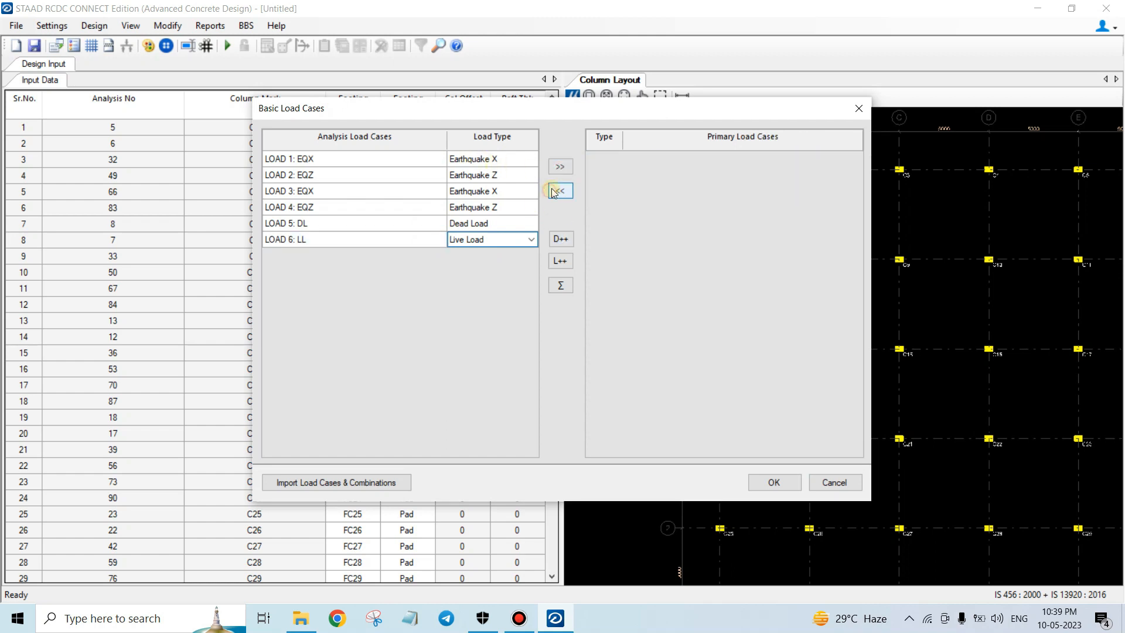
pyautogui.click(387, 159)
pyautogui.click(561, 168)
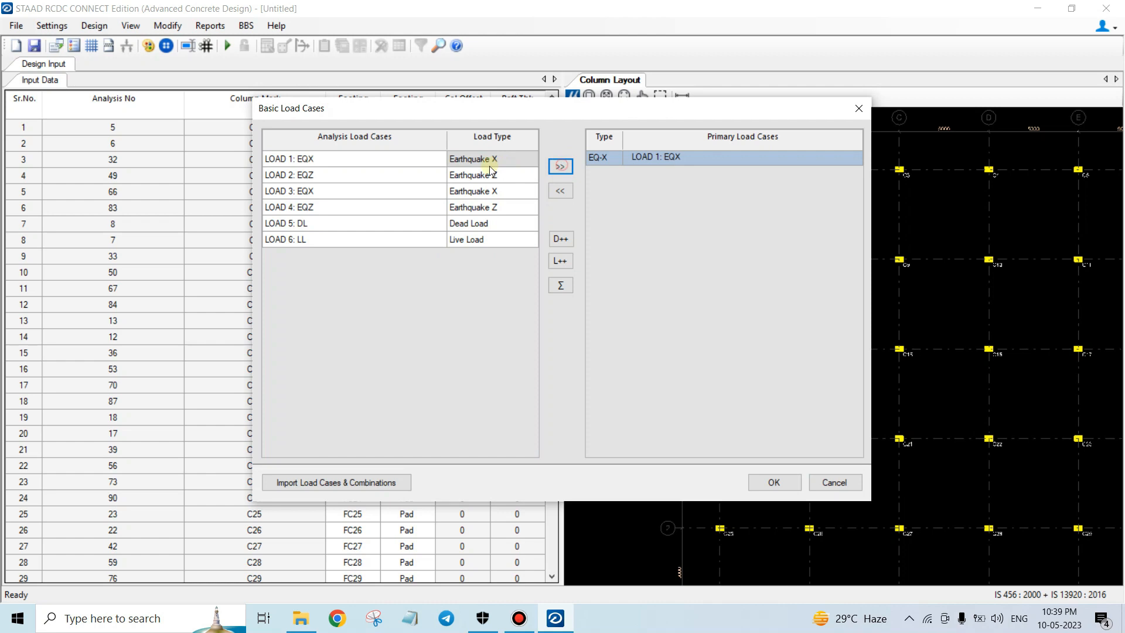
pyautogui.click(490, 176)
pyautogui.click(562, 170)
pyautogui.click(490, 191)
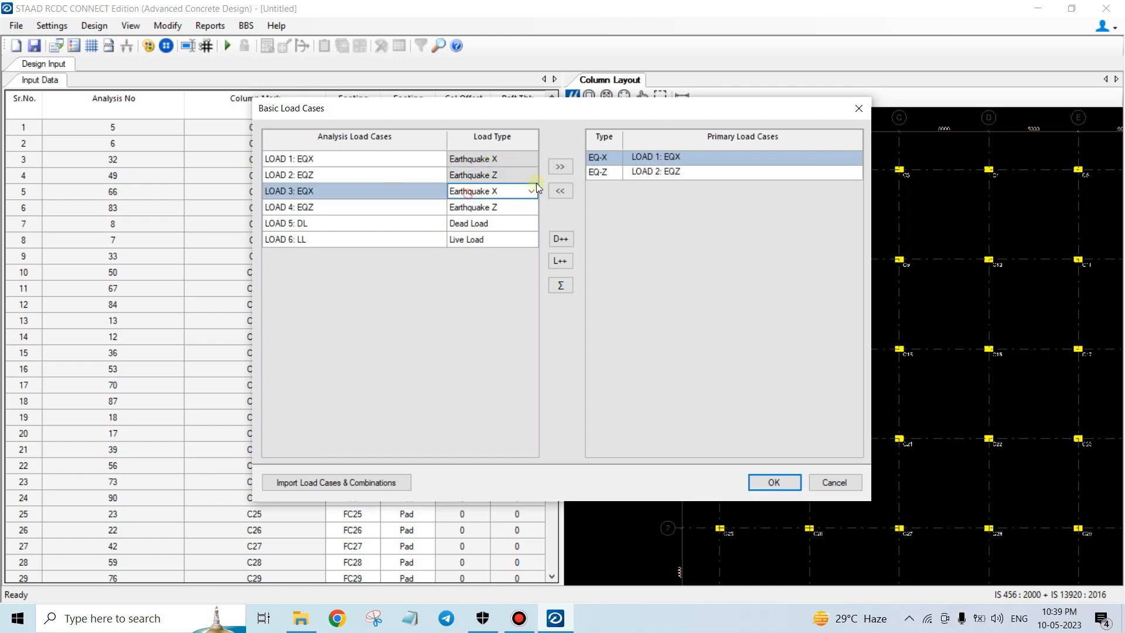
pyautogui.click(560, 167)
pyautogui.click(498, 207)
pyautogui.click(560, 168)
# Step: Add LOAD 5: DL and LOAD 6: LL to the primary load cases and review the list
pyautogui.click(499, 224)
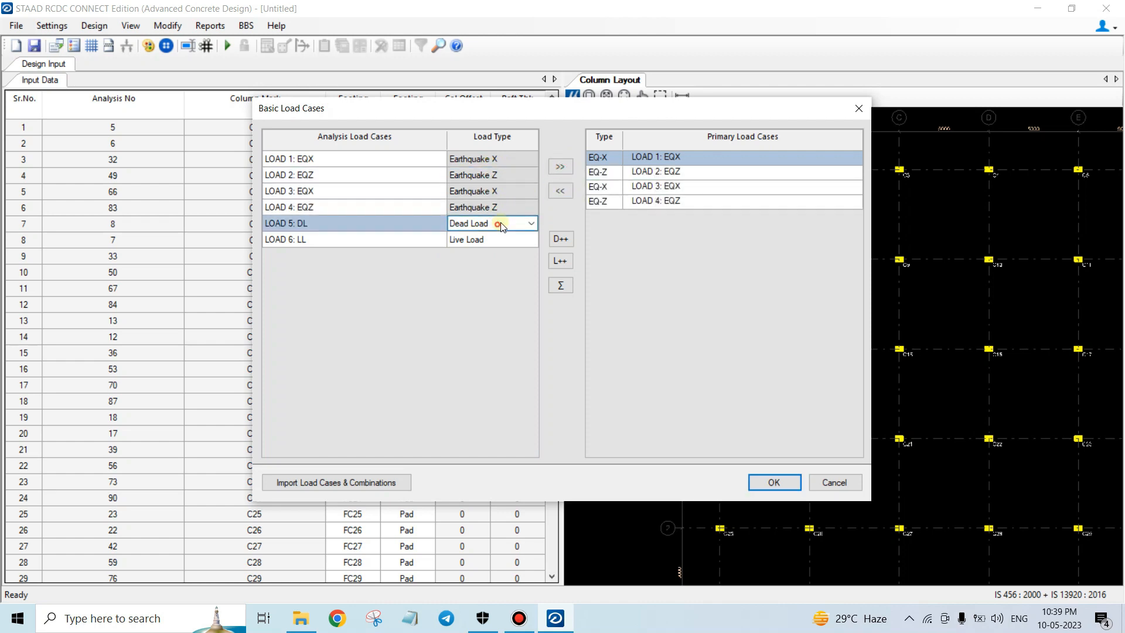
pyautogui.click(561, 167)
pyautogui.click(501, 239)
pyautogui.click(563, 167)
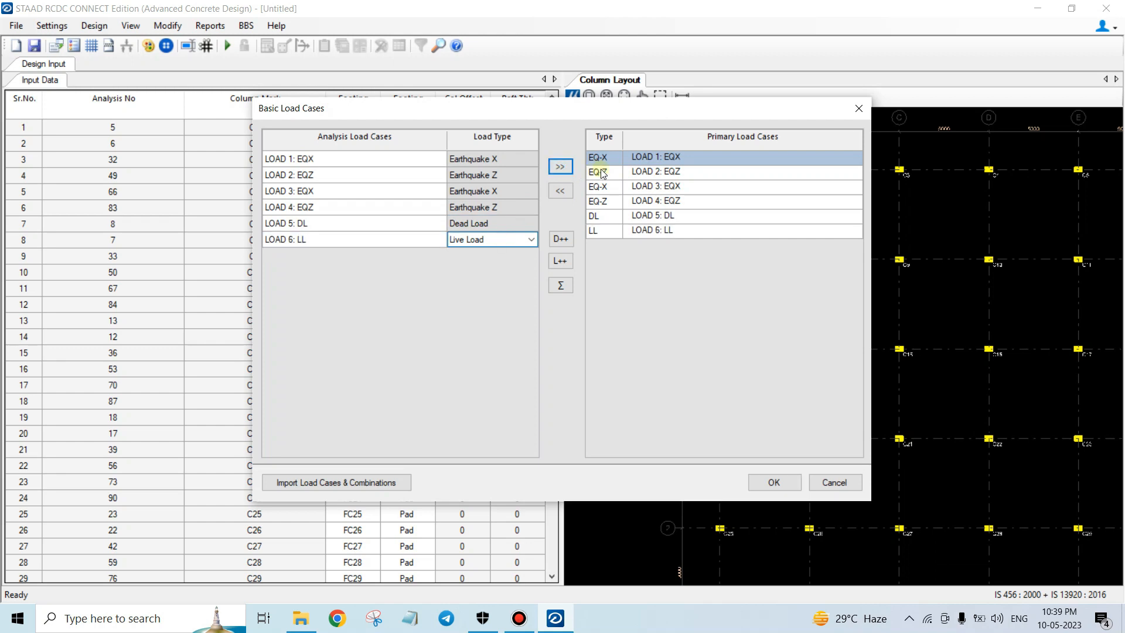
pyautogui.click(600, 172)
pyautogui.click(607, 204)
pyautogui.click(598, 216)
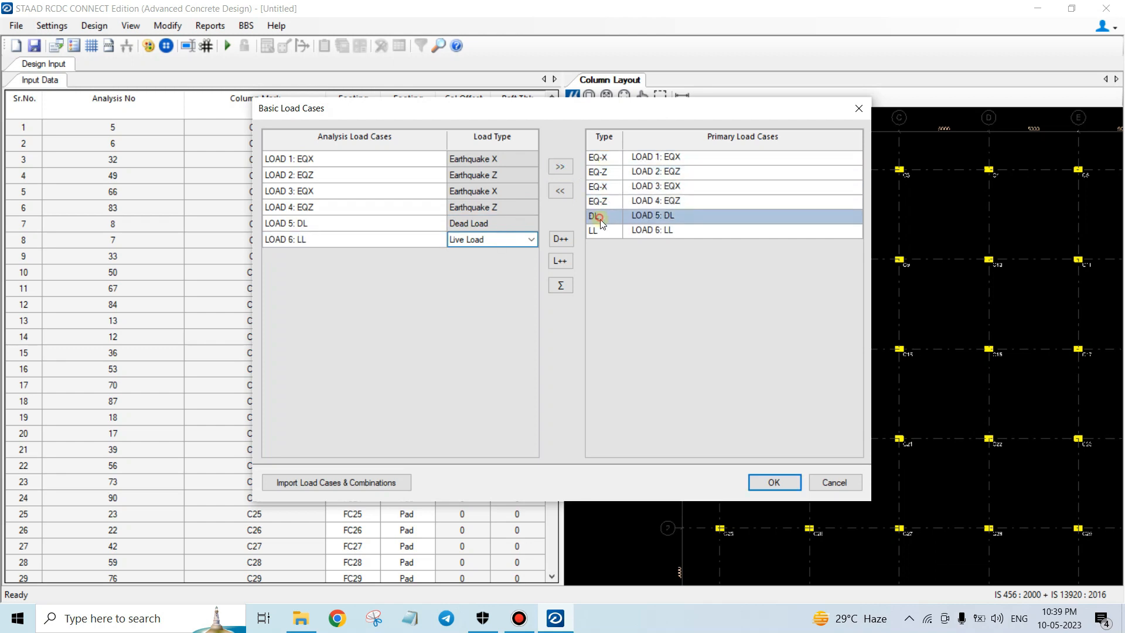
pyautogui.click(602, 233)
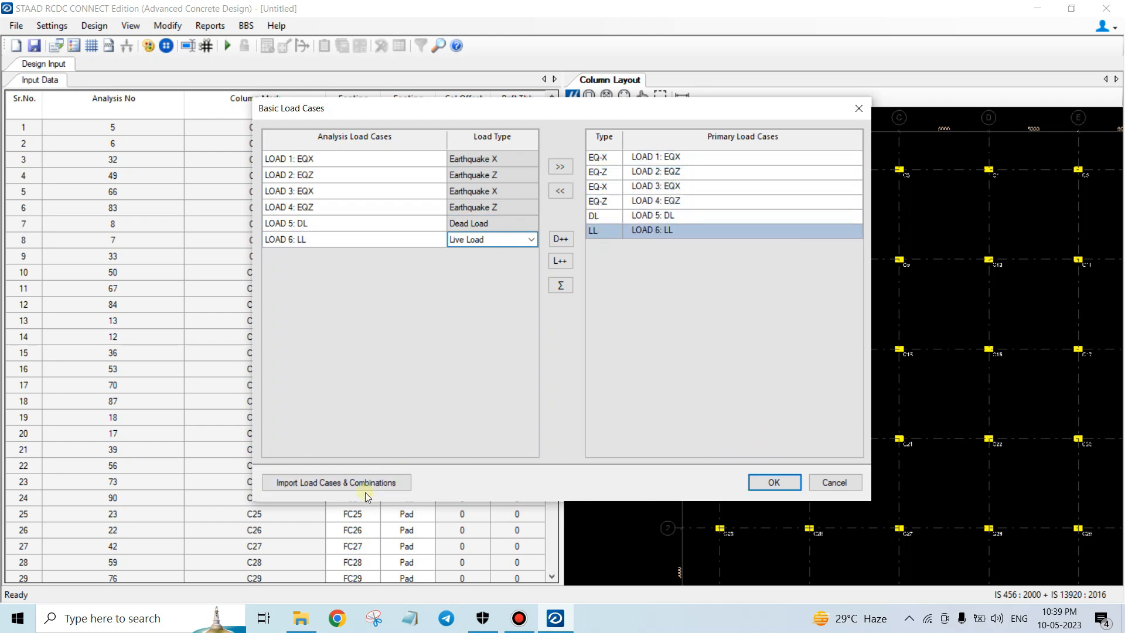
# Step: Accept the primary load cases without importing a load information file, and continue to the load combinations
pyautogui.click(351, 484)
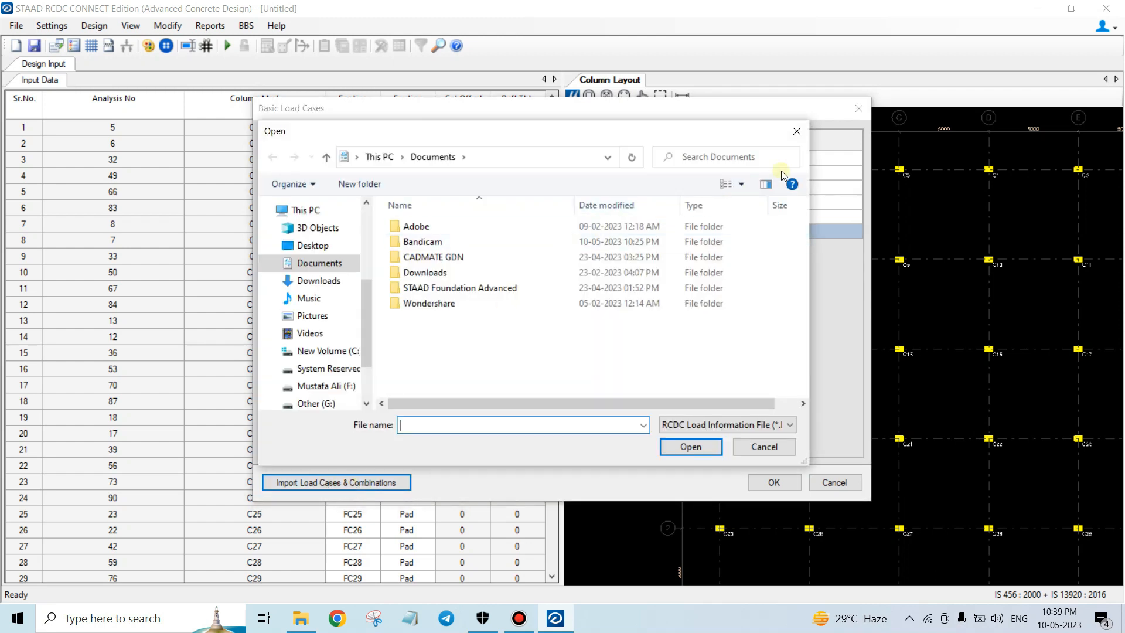
pyautogui.click(797, 131)
pyautogui.click(766, 480)
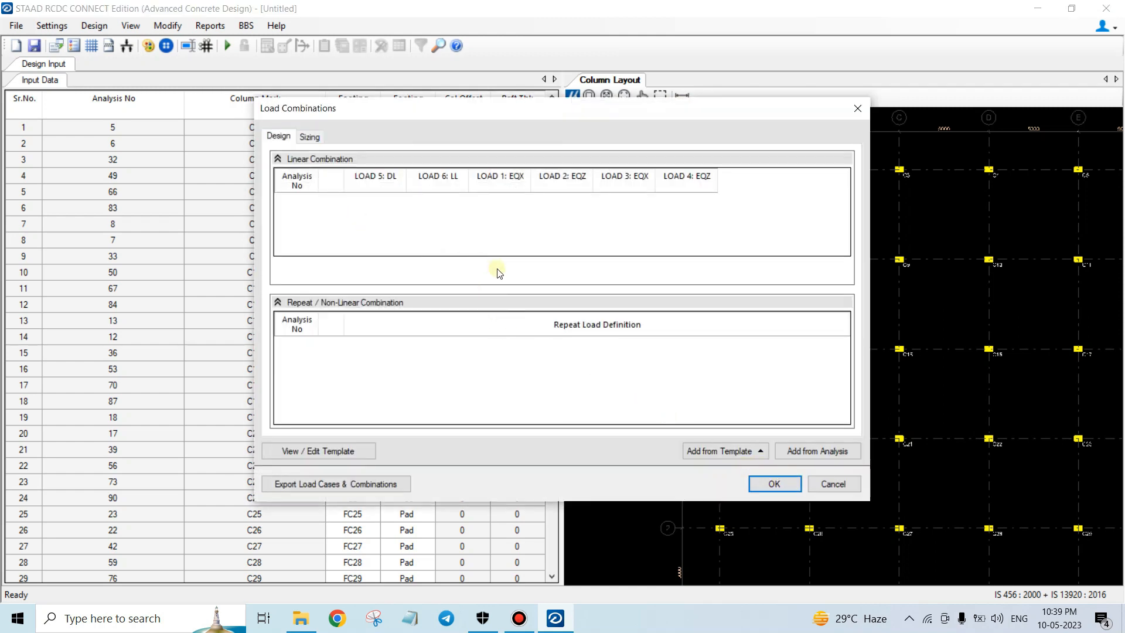
# Step: Add the design load combinations from the analysis instead of from a template
pyautogui.click(746, 459)
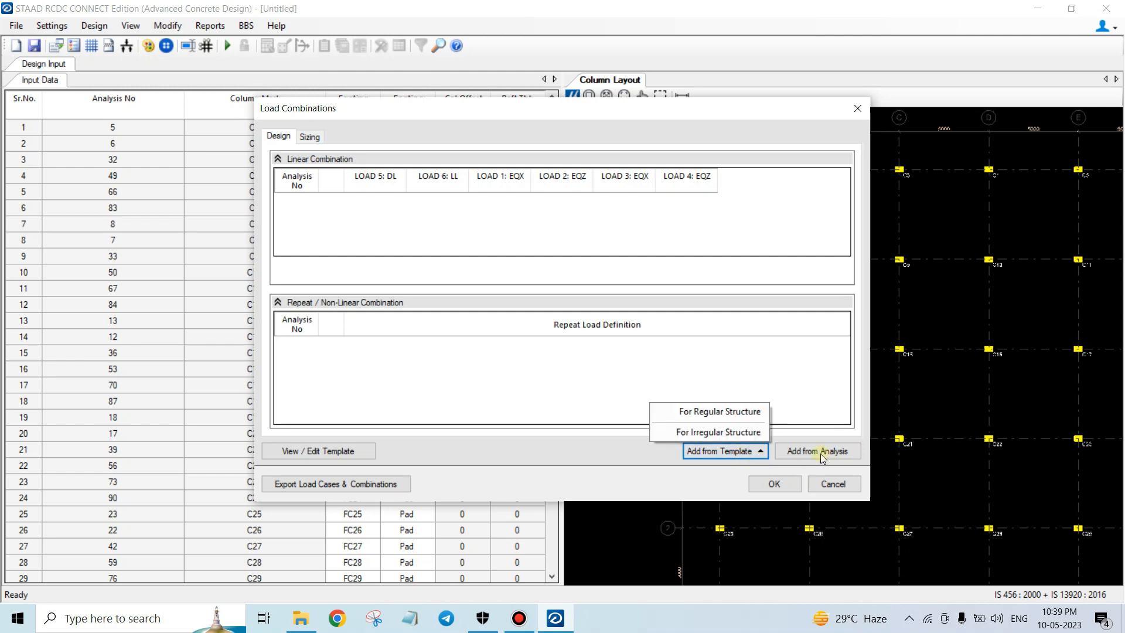
pyautogui.click(804, 427)
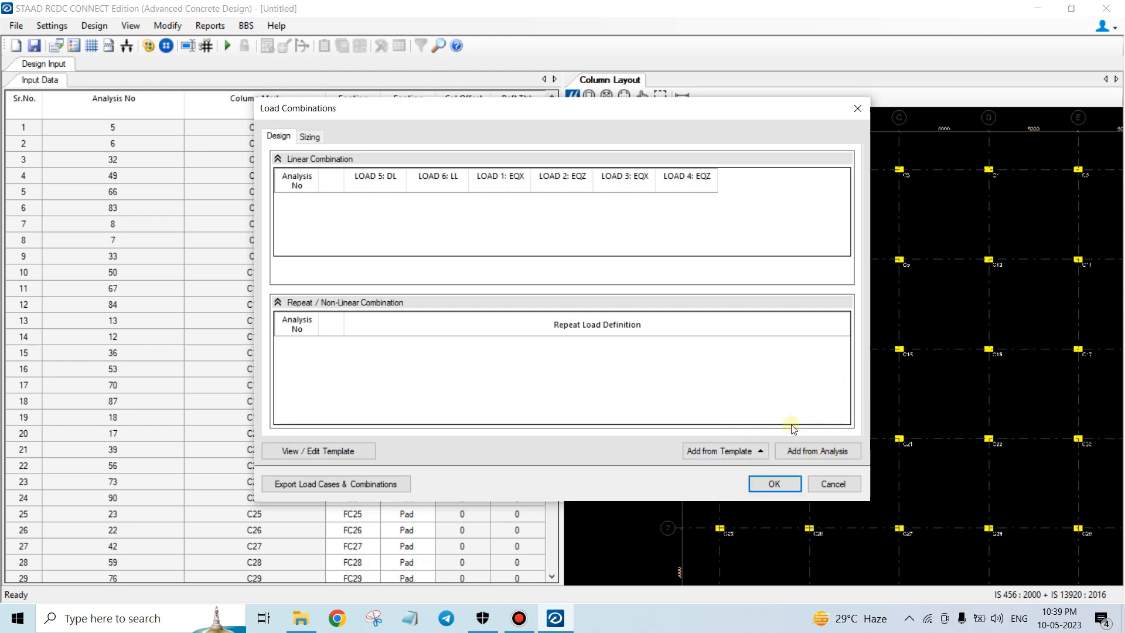
pyautogui.click(829, 452)
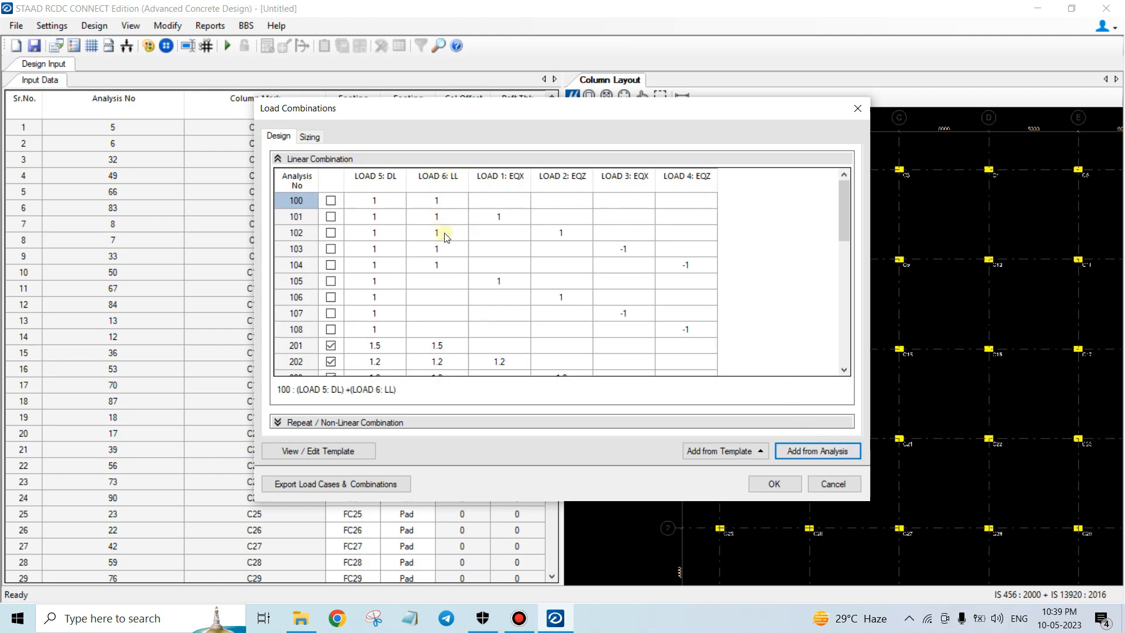
# Step: Examine the factors of the linear design combinations 100 to 225 and which of them are enabled
pyautogui.scroll(-2, 352, 259)
pyautogui.scroll(-6, 352, 259)
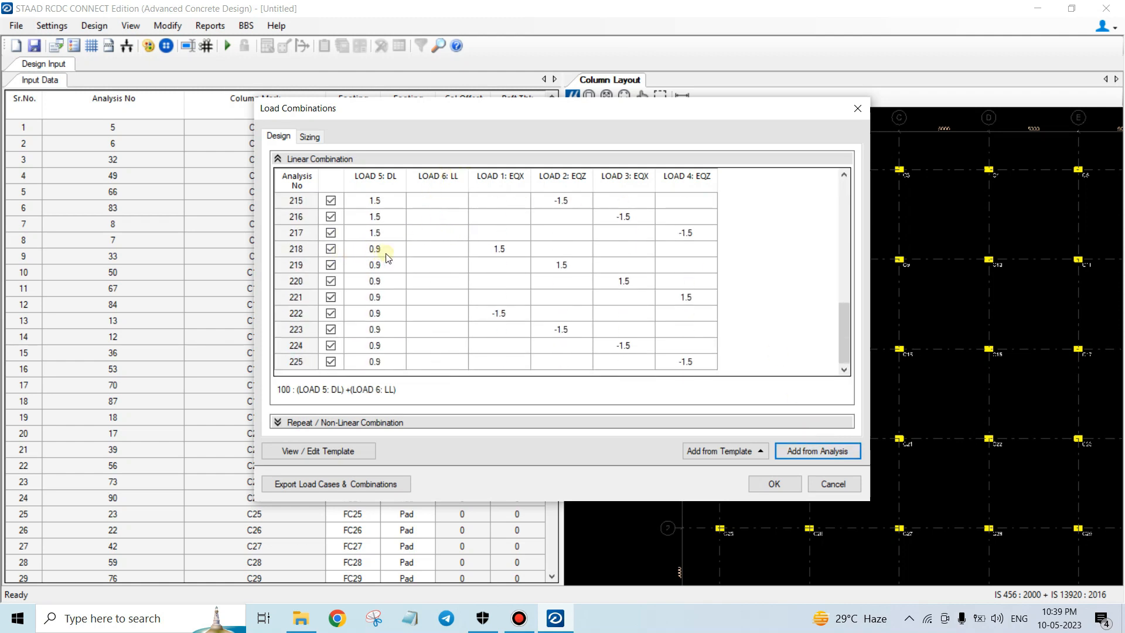
pyautogui.scroll(8, 393, 255)
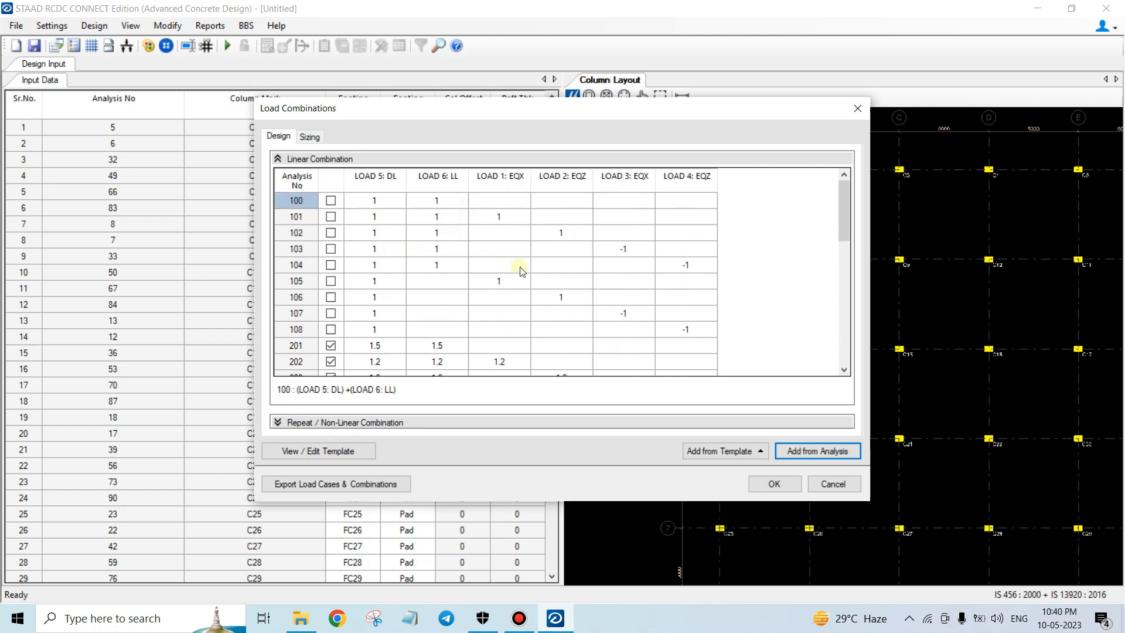
pyautogui.scroll(-8, 521, 269)
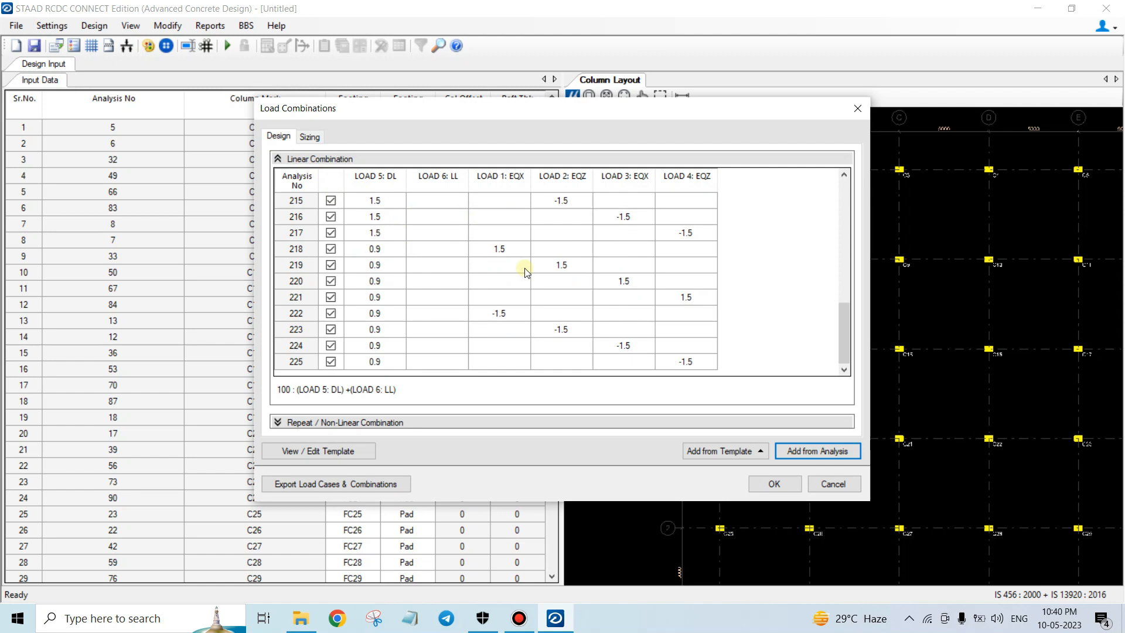
pyautogui.scroll(8, 563, 317)
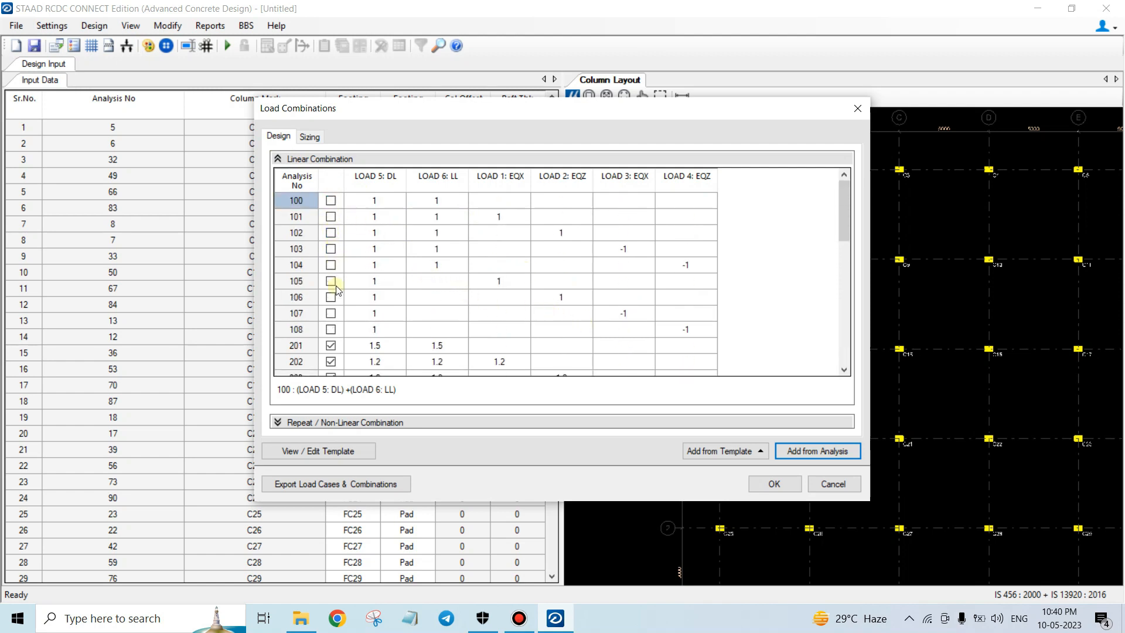
pyautogui.scroll(-2, 345, 285)
pyautogui.scroll(-1, 344, 287)
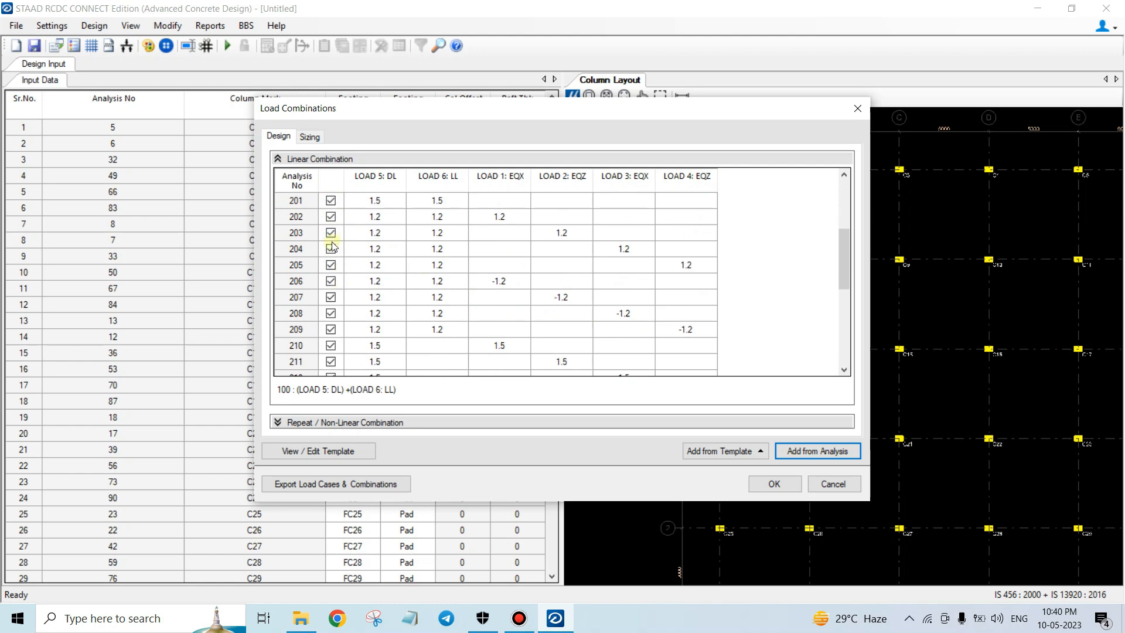
pyautogui.scroll(-4, 331, 292)
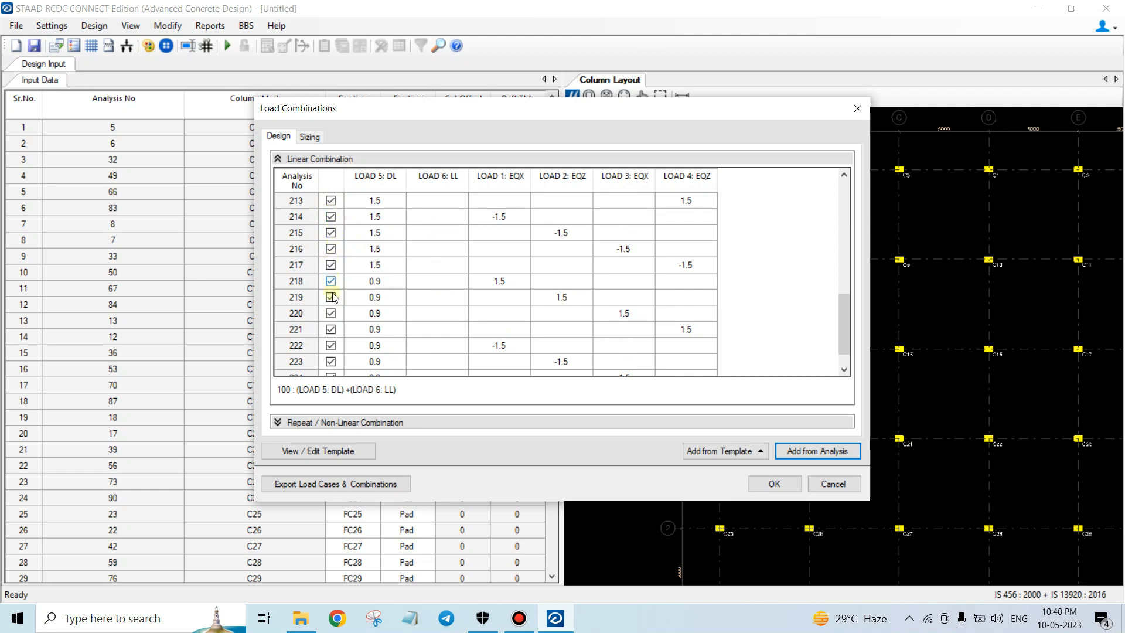
pyautogui.scroll(7, 337, 294)
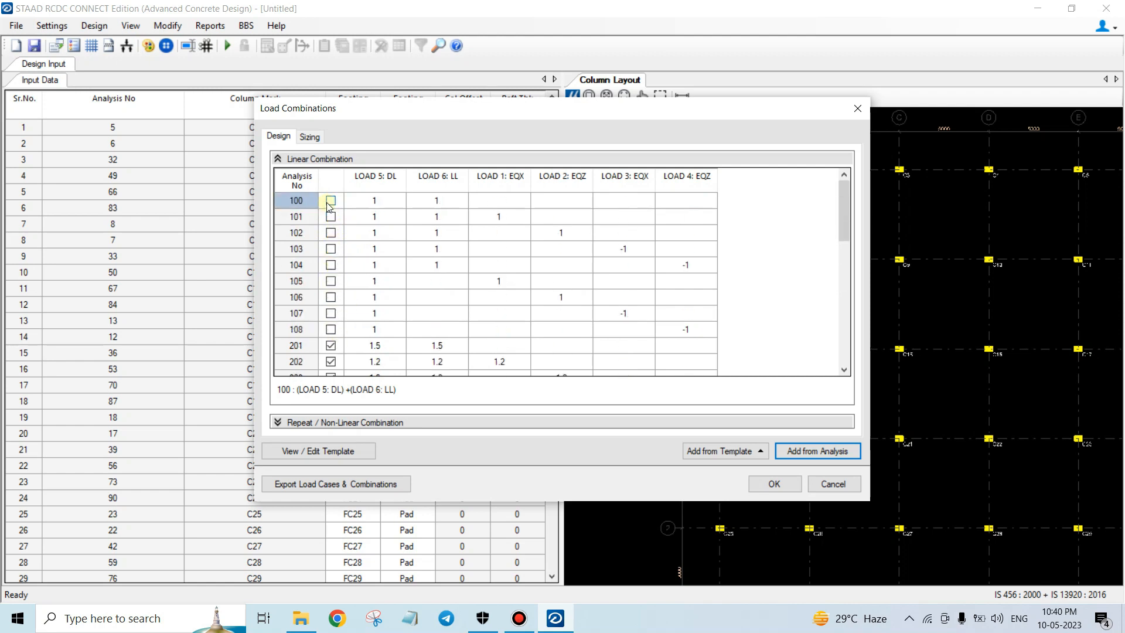
pyautogui.scroll(-7, 287, 167)
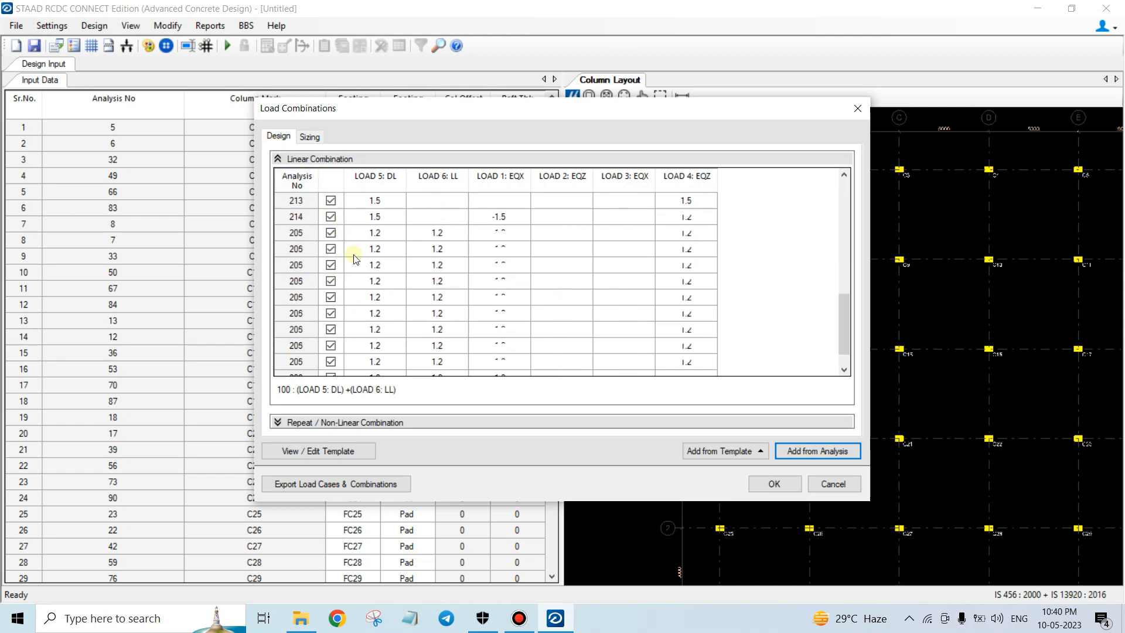
# Step: Add the sizing load combinations from the analysis and review their SBC, buoyancy, sliding and overturning checks
pyautogui.click(307, 139)
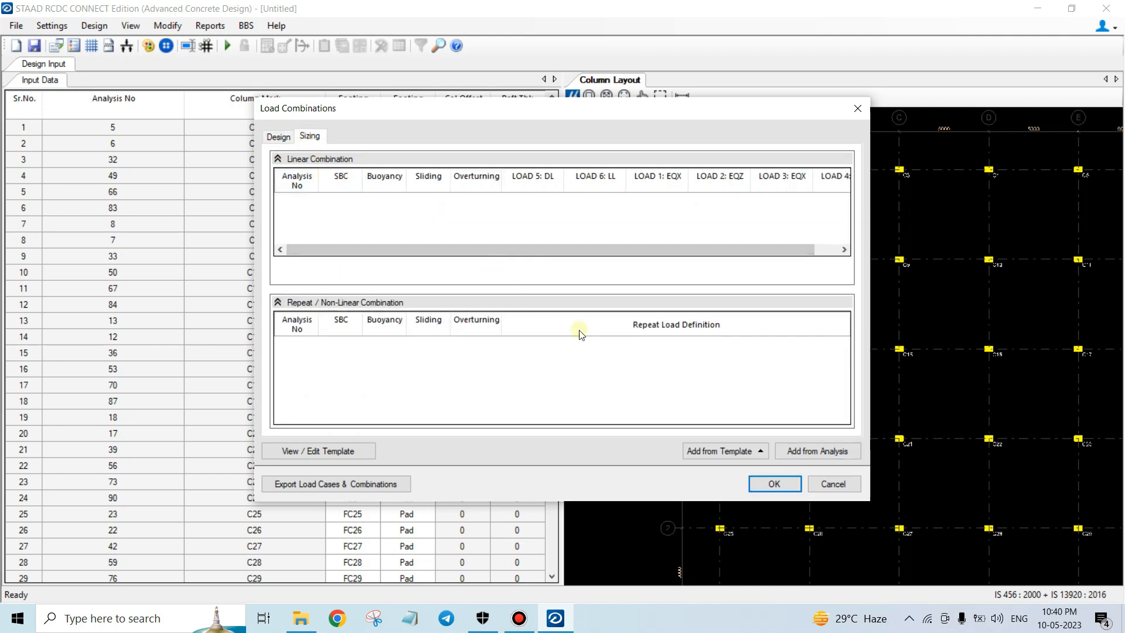
pyautogui.click(808, 451)
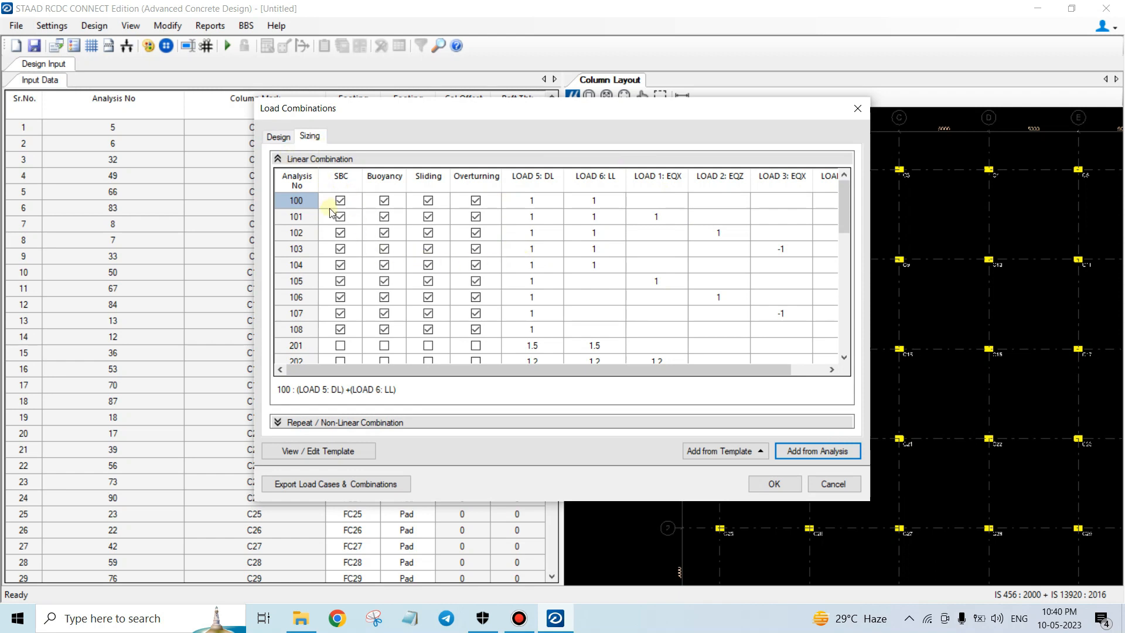
pyautogui.scroll(-3, 334, 213)
pyautogui.scroll(3, 354, 227)
pyautogui.scroll(-5, 352, 275)
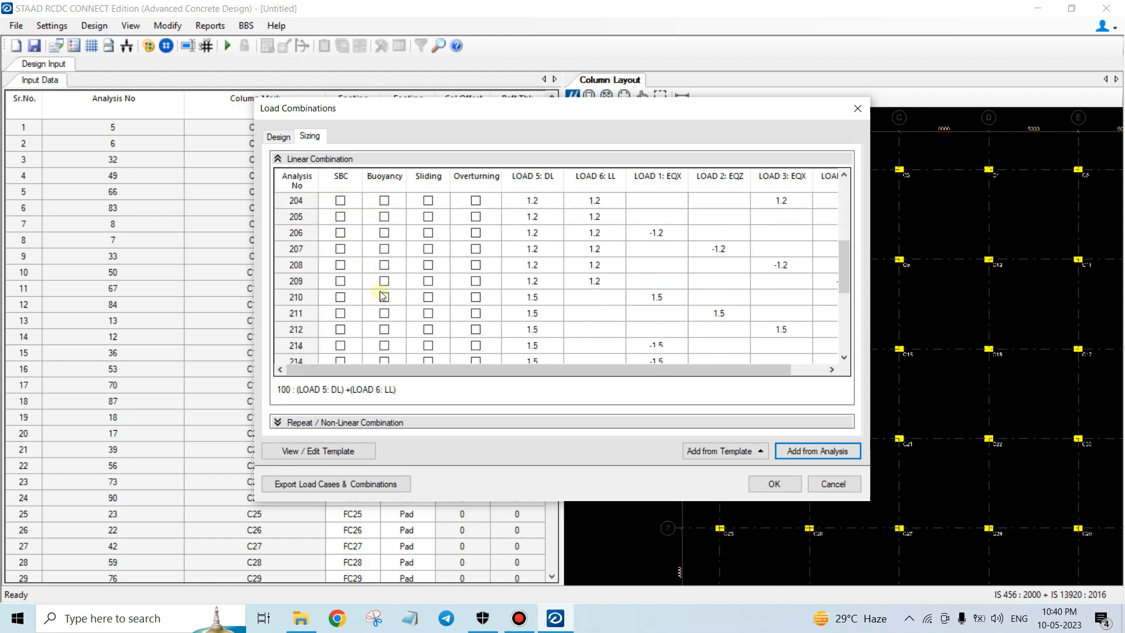
pyautogui.scroll(5, 328, 264)
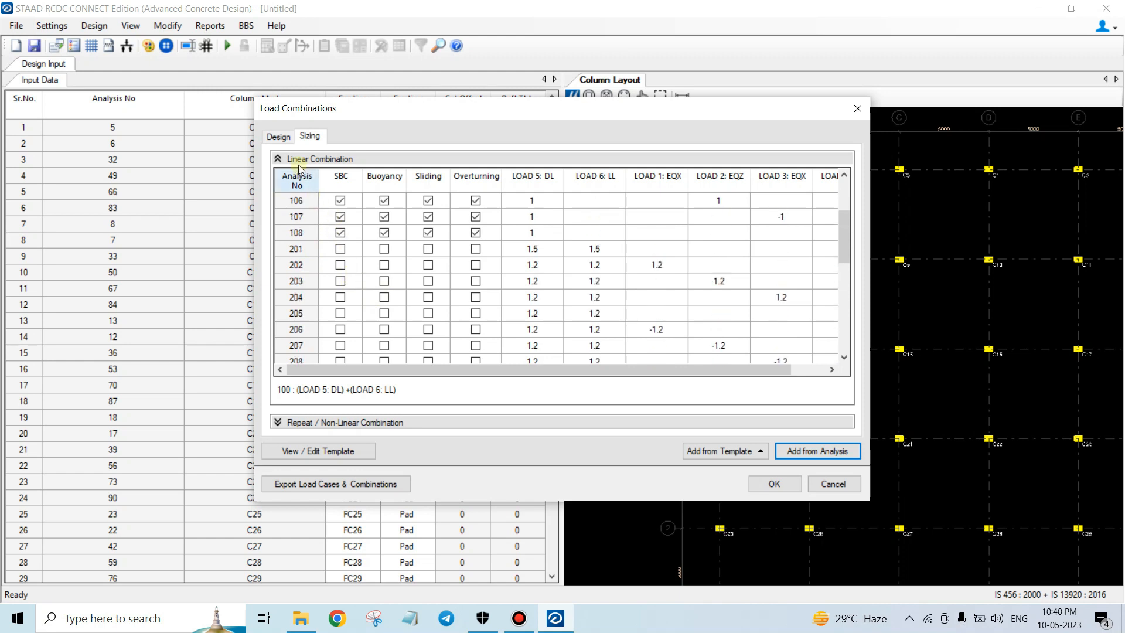
# Step: Recheck the design and sizing load combinations, accept them, and run the footing design
pyautogui.click(279, 136)
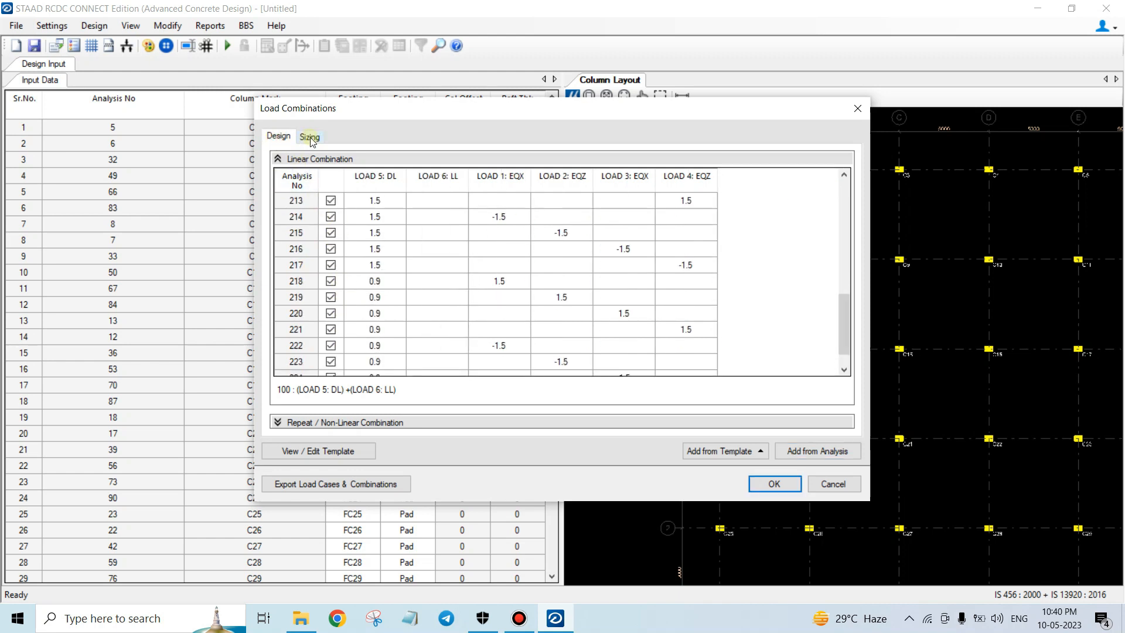
pyautogui.click(310, 137)
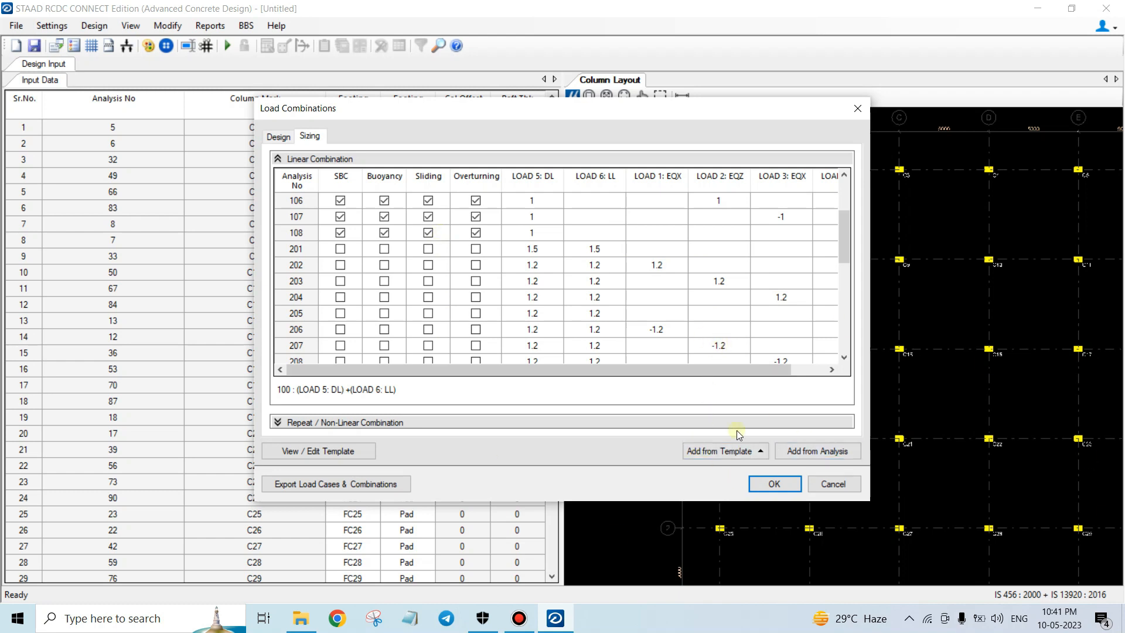
pyautogui.click(780, 483)
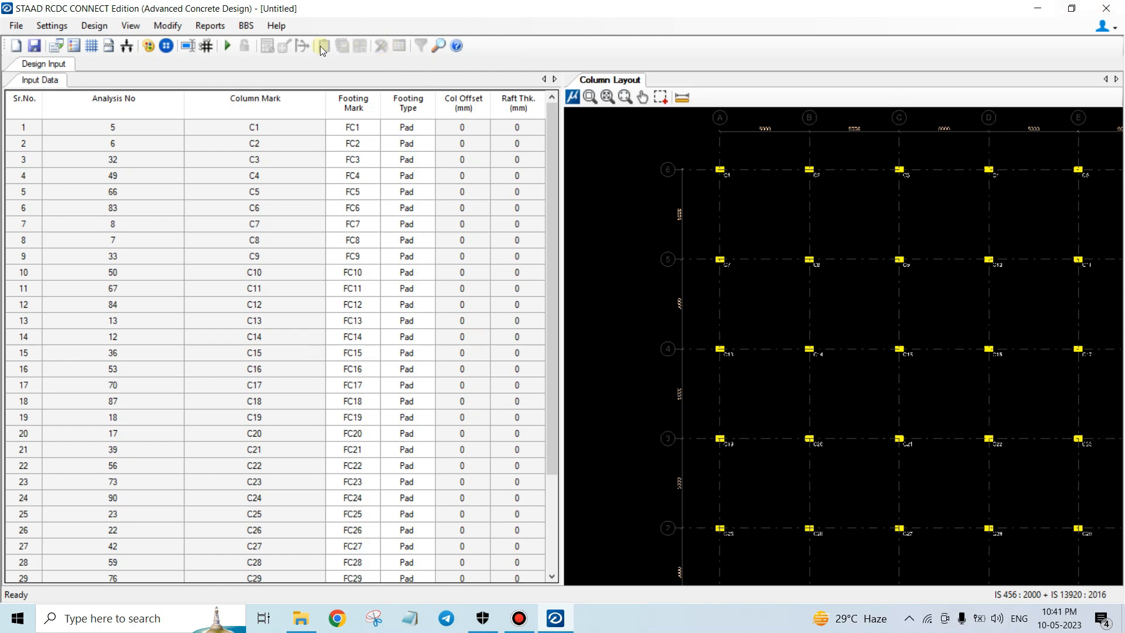
pyautogui.click(228, 46)
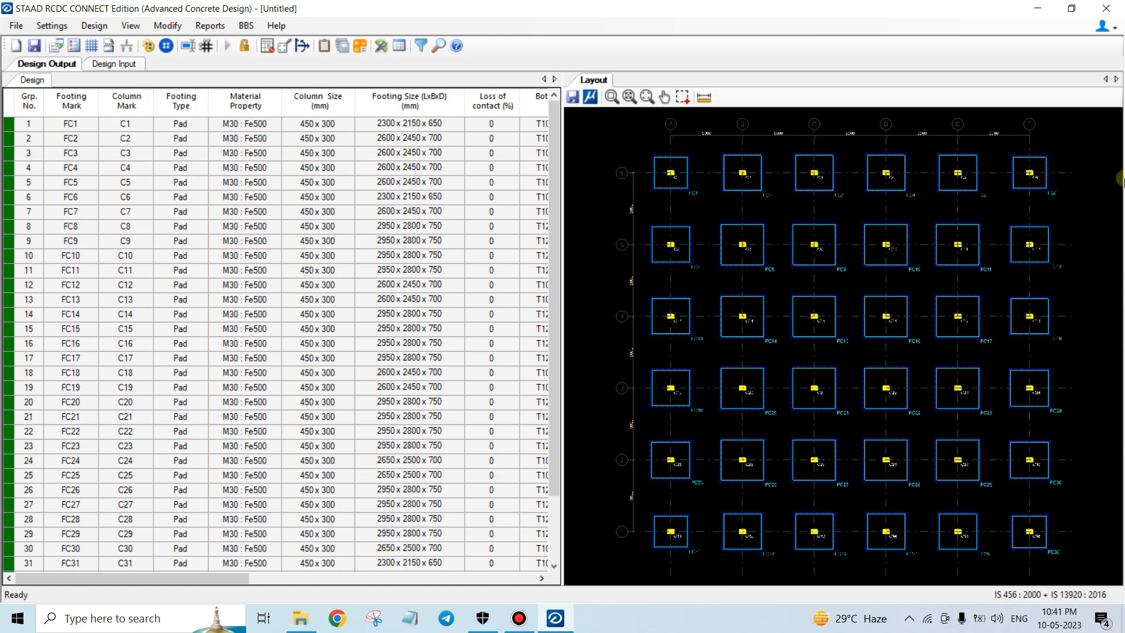
# Step: Examine the designed footing outlines around columns C1 to C3 and C7 to C9 in the layout
pyautogui.scroll(1, 689, 166)
pyautogui.scroll(6, 689, 170)
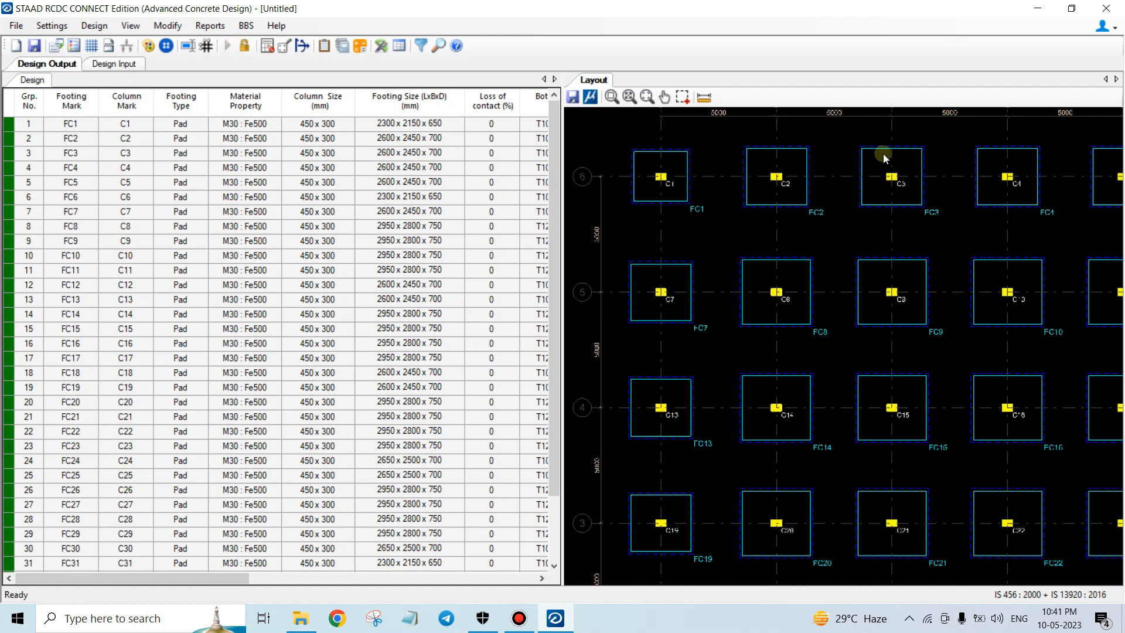
pyautogui.scroll(-4, 680, 190)
pyautogui.scroll(9, 691, 185)
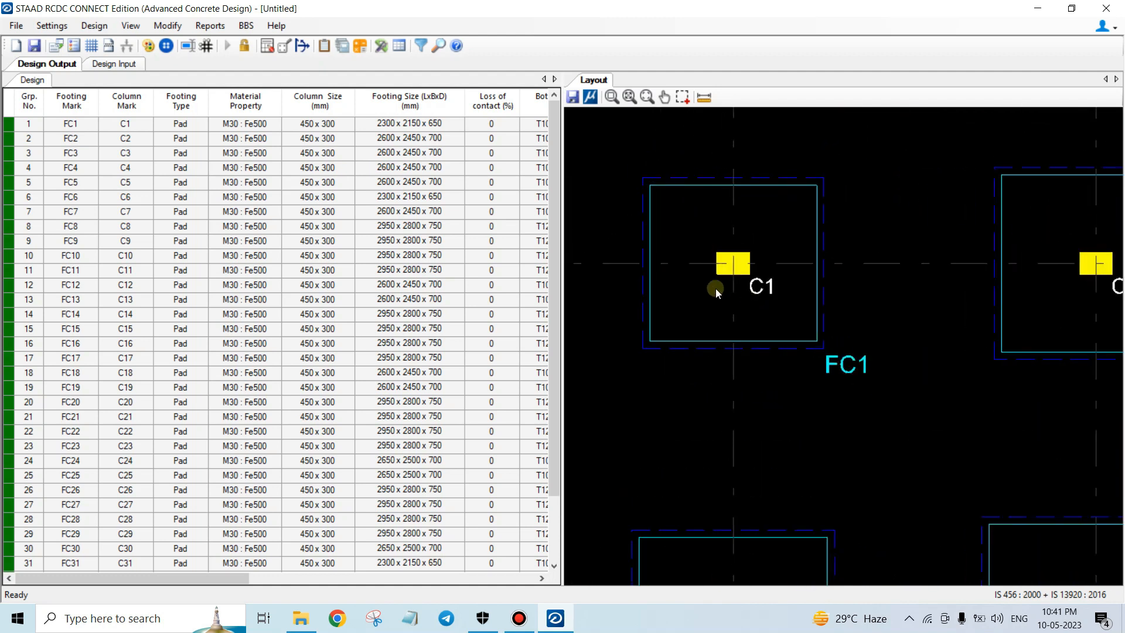
pyautogui.scroll(-2, 715, 288)
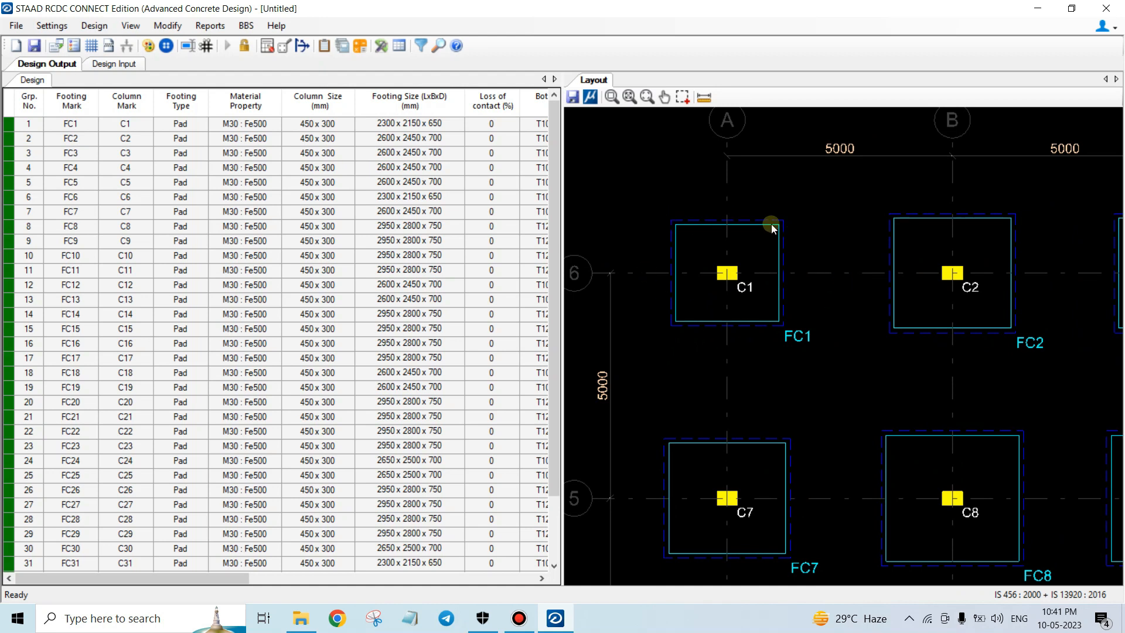
pyautogui.scroll(-3, 736, 317)
pyautogui.scroll(4, 995, 345)
pyautogui.scroll(-5, 726, 347)
pyautogui.scroll(3, 1045, 342)
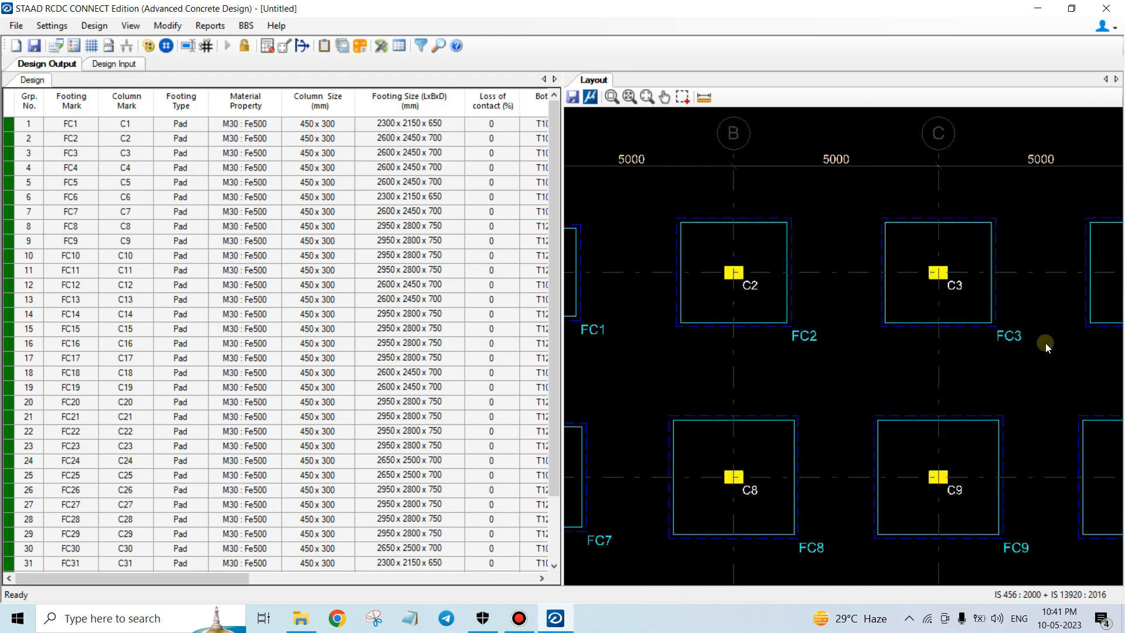
# Step: Inspect the remaining footings in the layout, across the grid to corner footing FC36
pyautogui.scroll(-3, 832, 293)
pyautogui.scroll(3, 1081, 327)
pyautogui.scroll(-6, 1080, 326)
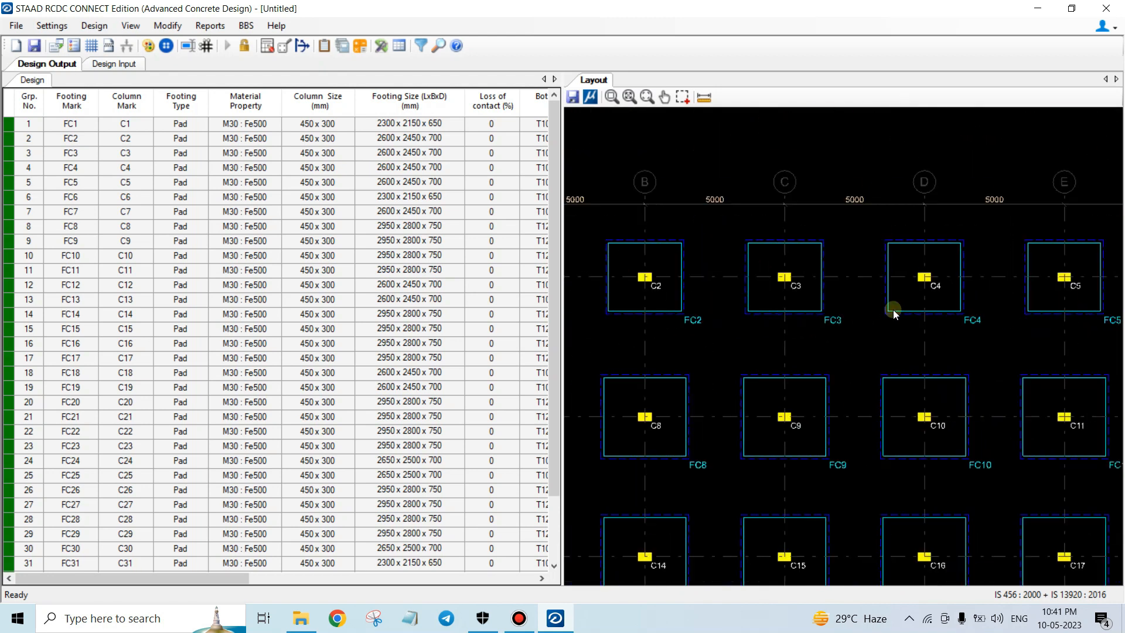
pyautogui.scroll(4, 1091, 321)
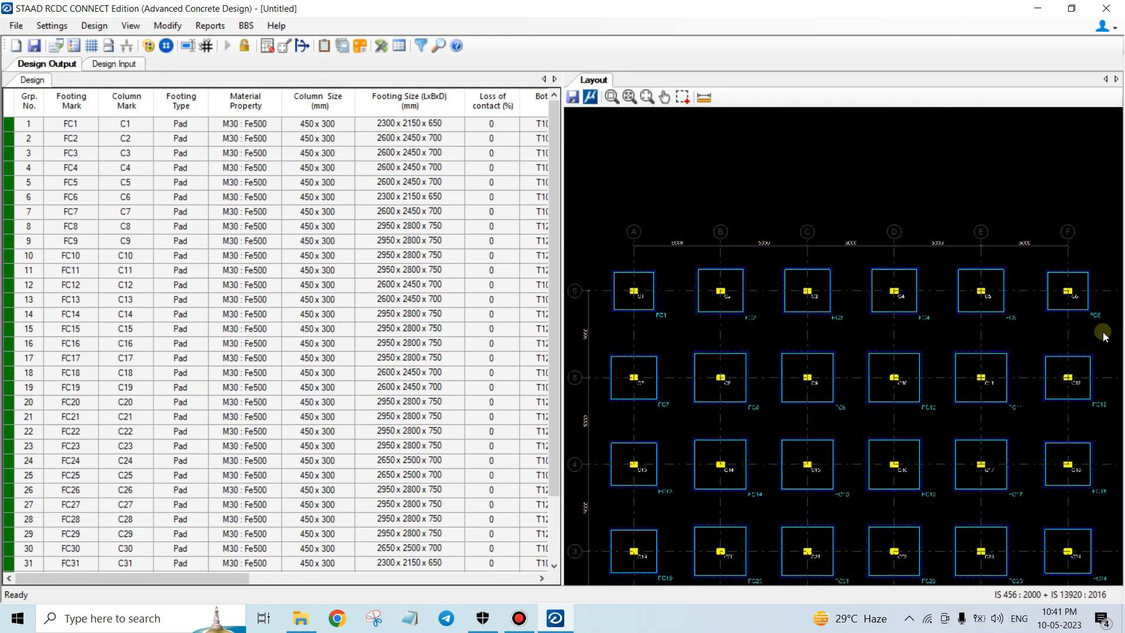
pyautogui.scroll(-2, 1092, 332)
pyautogui.scroll(-3, 943, 305)
pyautogui.scroll(6, 987, 501)
pyautogui.scroll(2, 988, 501)
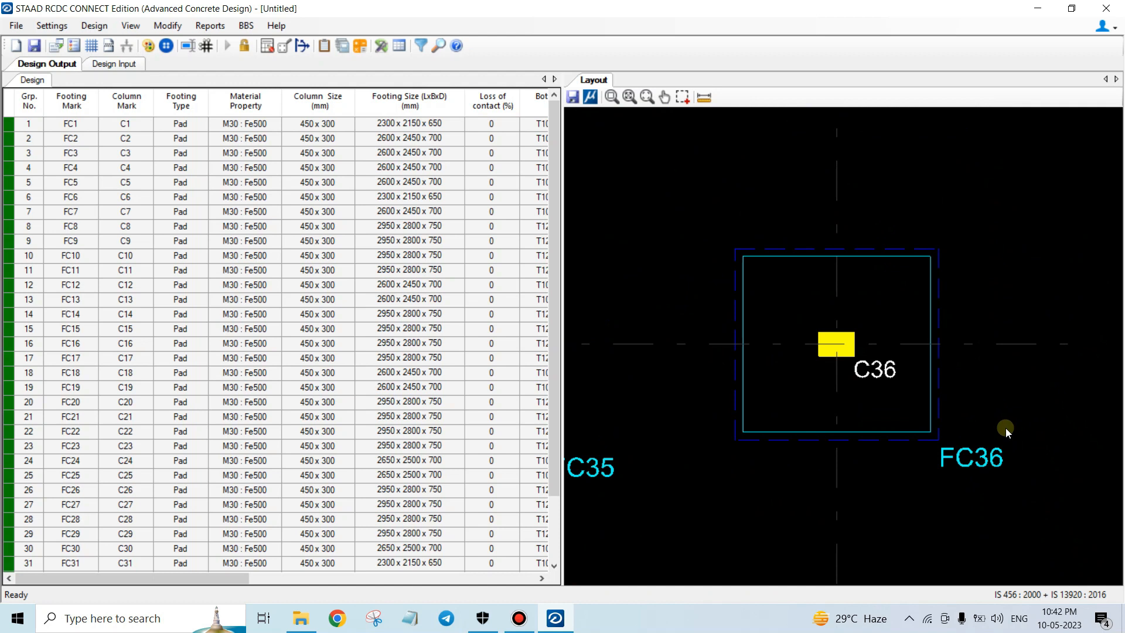
pyautogui.scroll(-2, 984, 424)
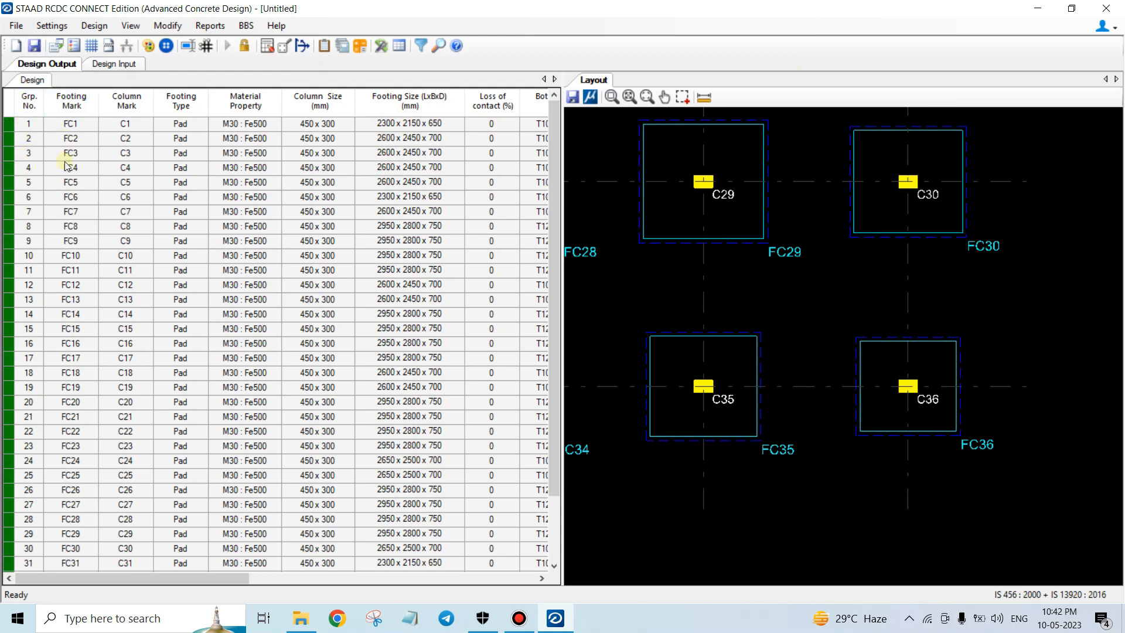
# Step: Review the footing mark, column mark and footing type of FC1 in the design results
pyautogui.click(70, 126)
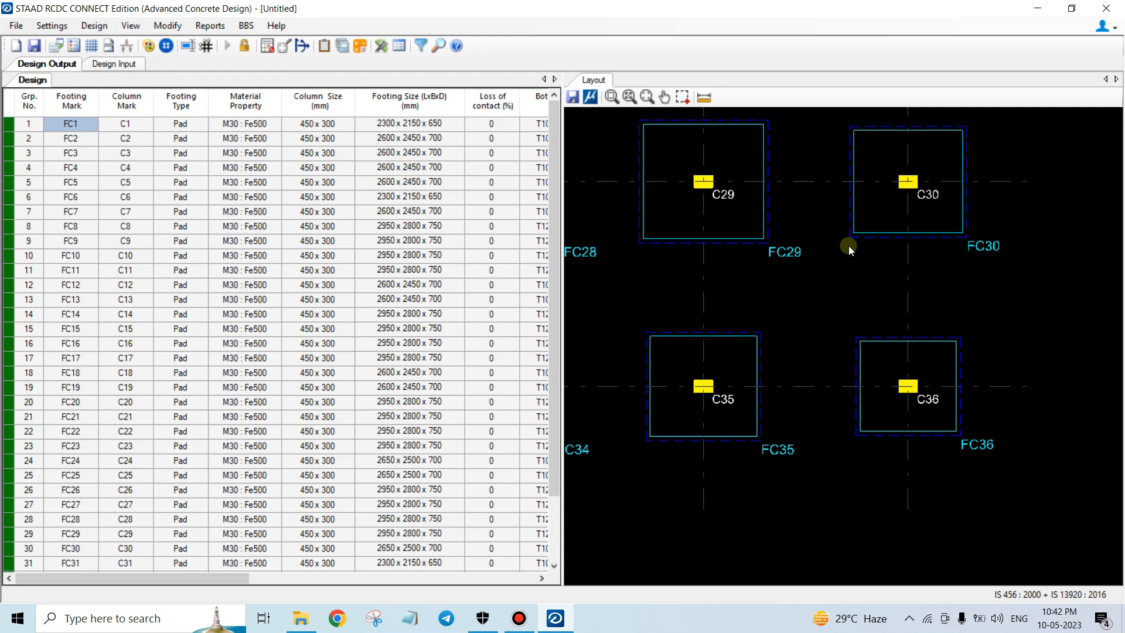
pyautogui.scroll(-3, 849, 245)
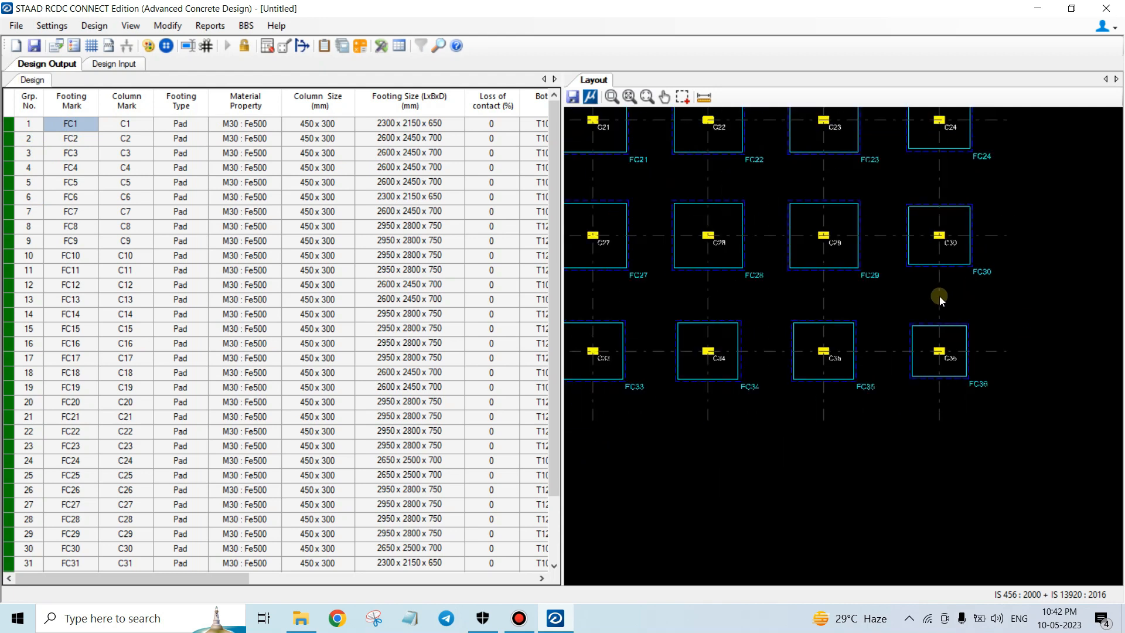
pyautogui.click(130, 127)
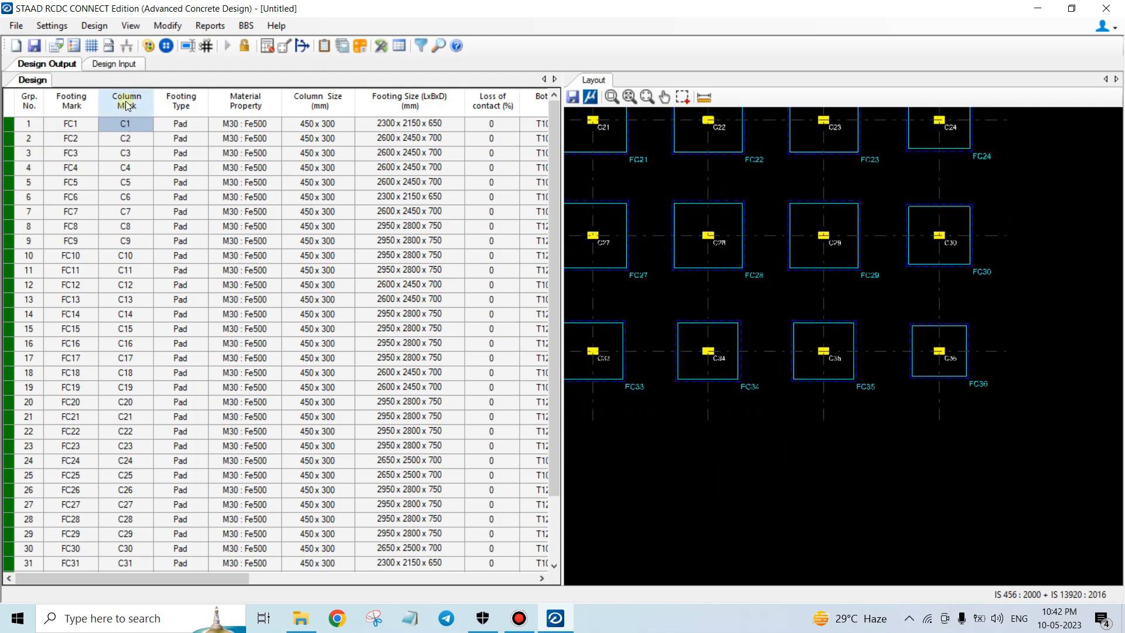
pyautogui.click(184, 123)
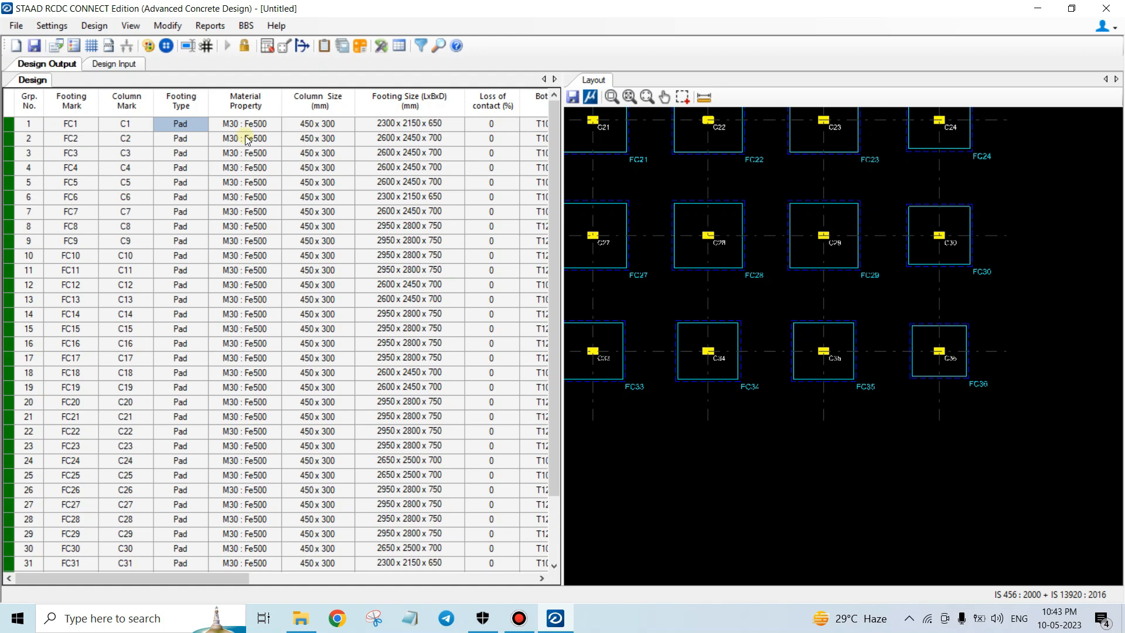
# Step: Examine the bottom and top reinforcement along L and B for all footings, then for footing FC1
pyautogui.moveTo(229, 580); pyautogui.dragTo(382, 593)
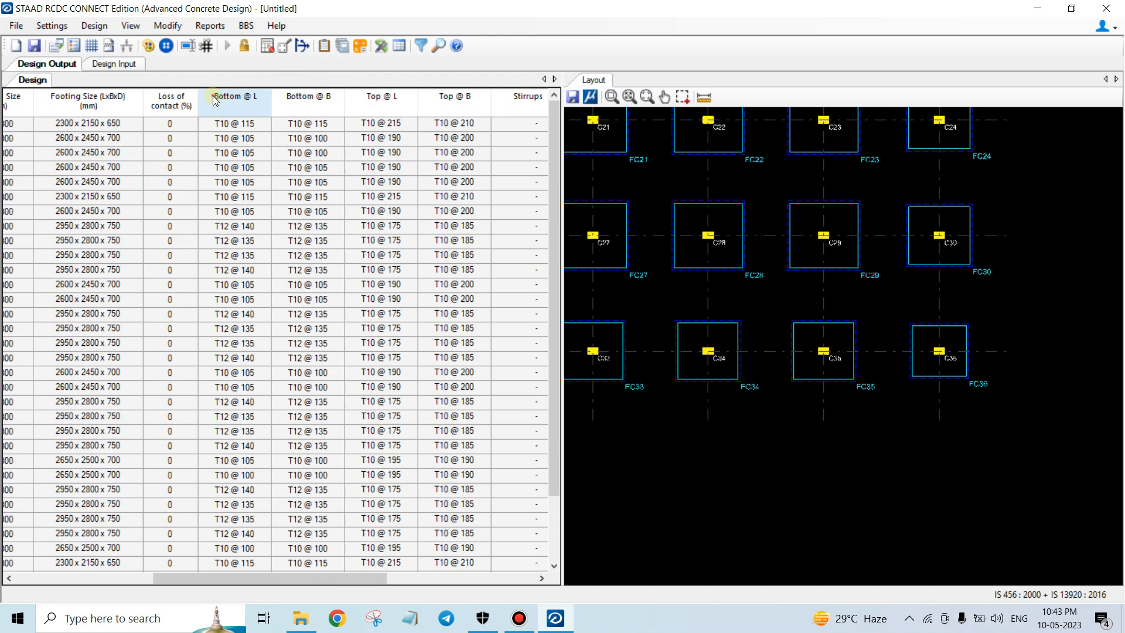
pyautogui.click(230, 110)
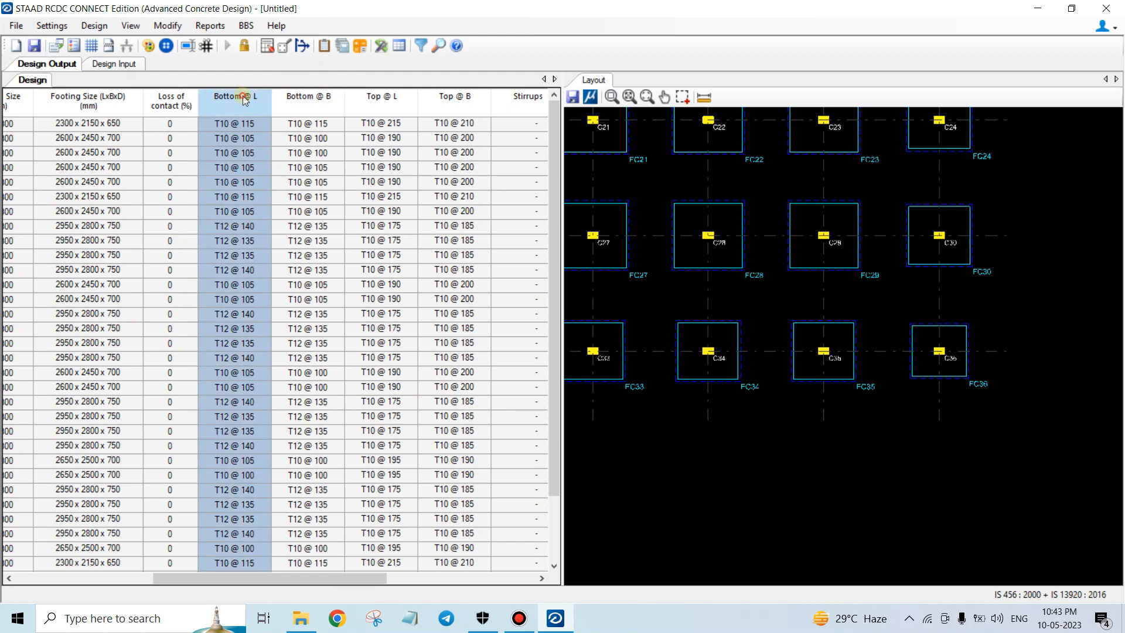
pyautogui.click(311, 103)
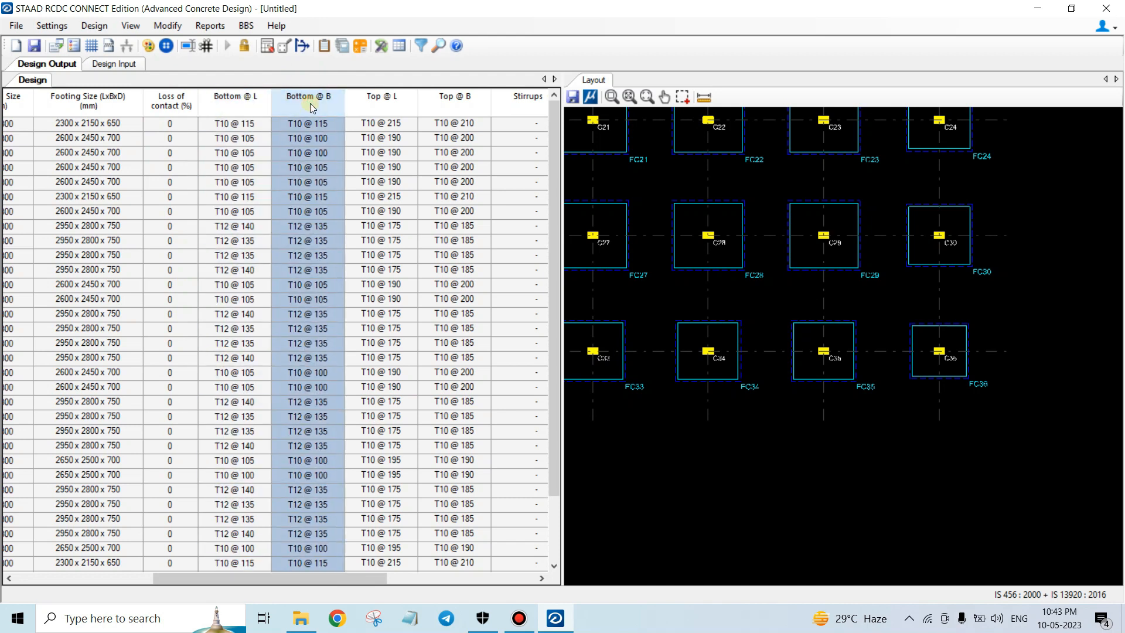
pyautogui.click(378, 98)
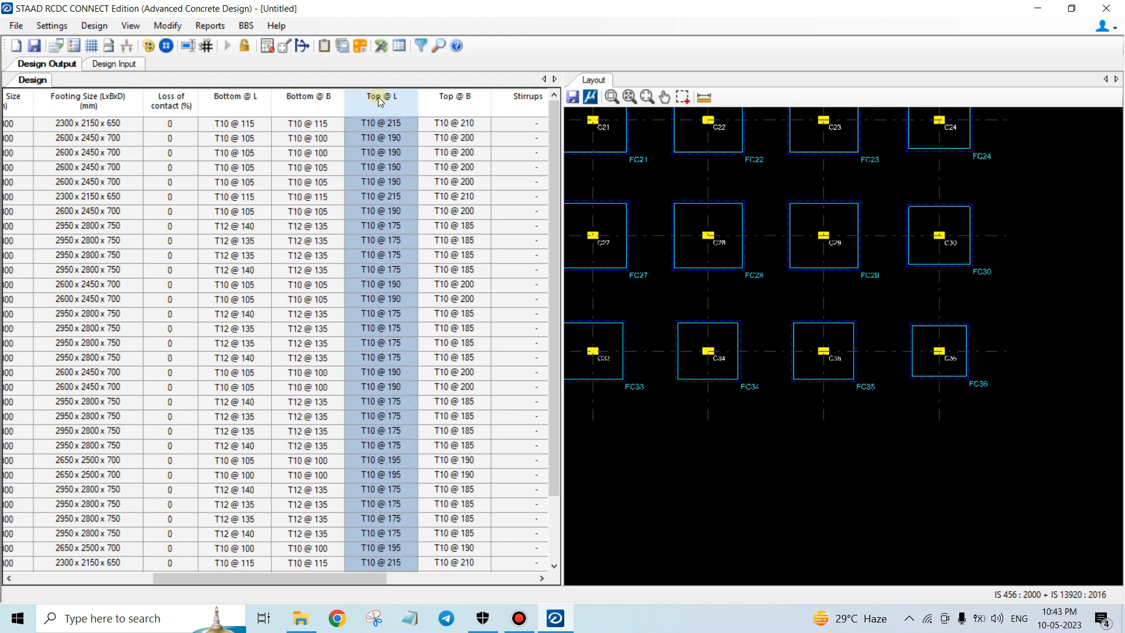
pyautogui.click(454, 101)
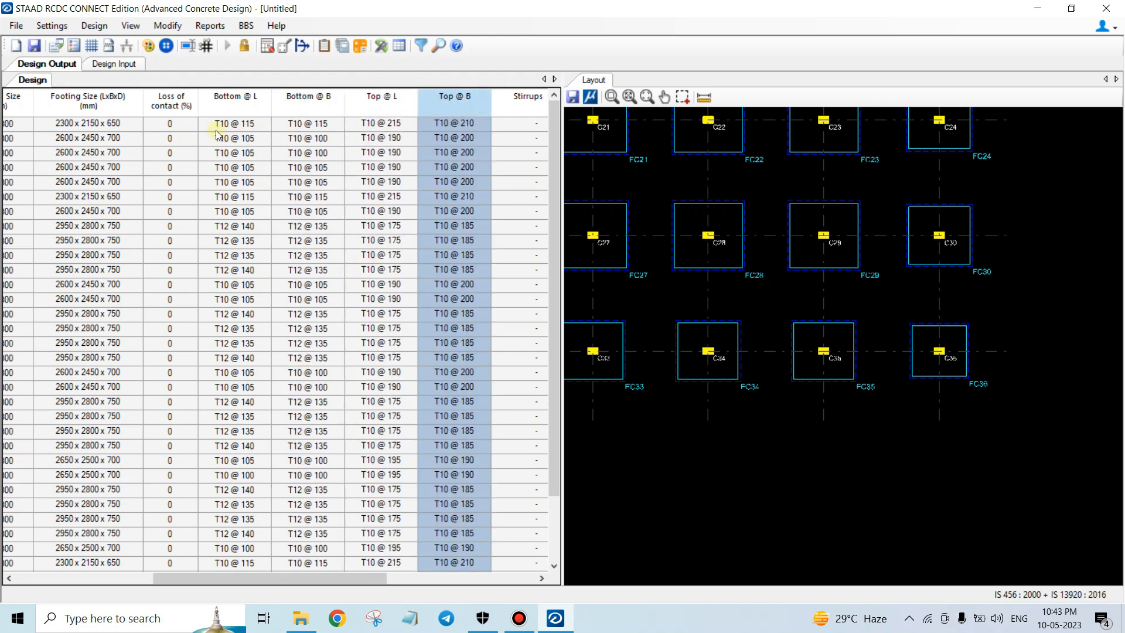
pyautogui.click(260, 124)
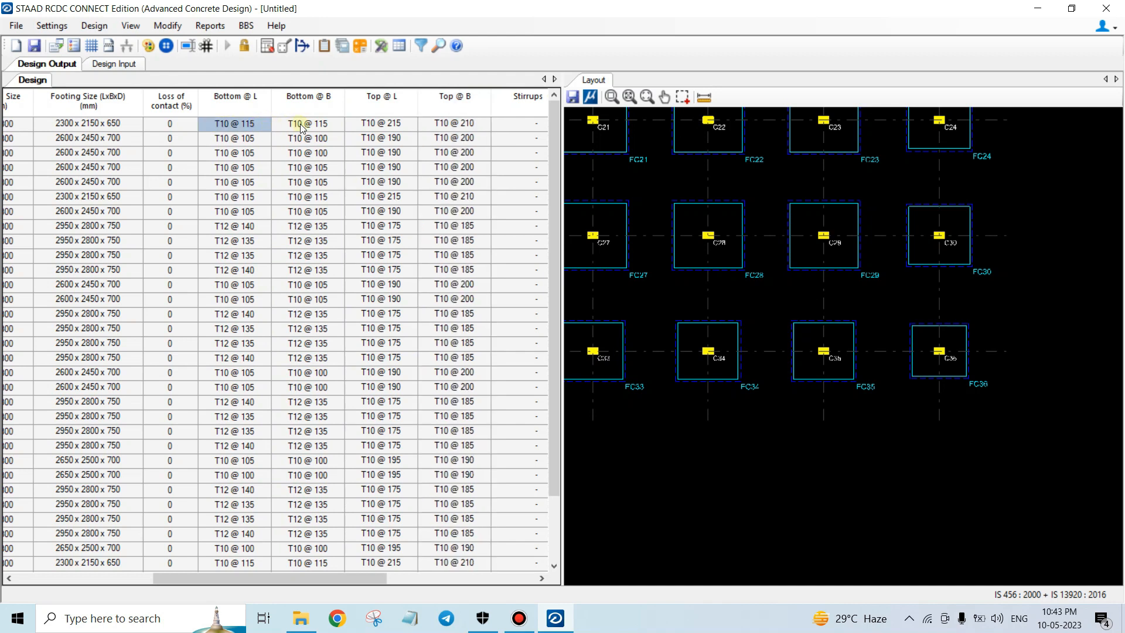
pyautogui.click(325, 126)
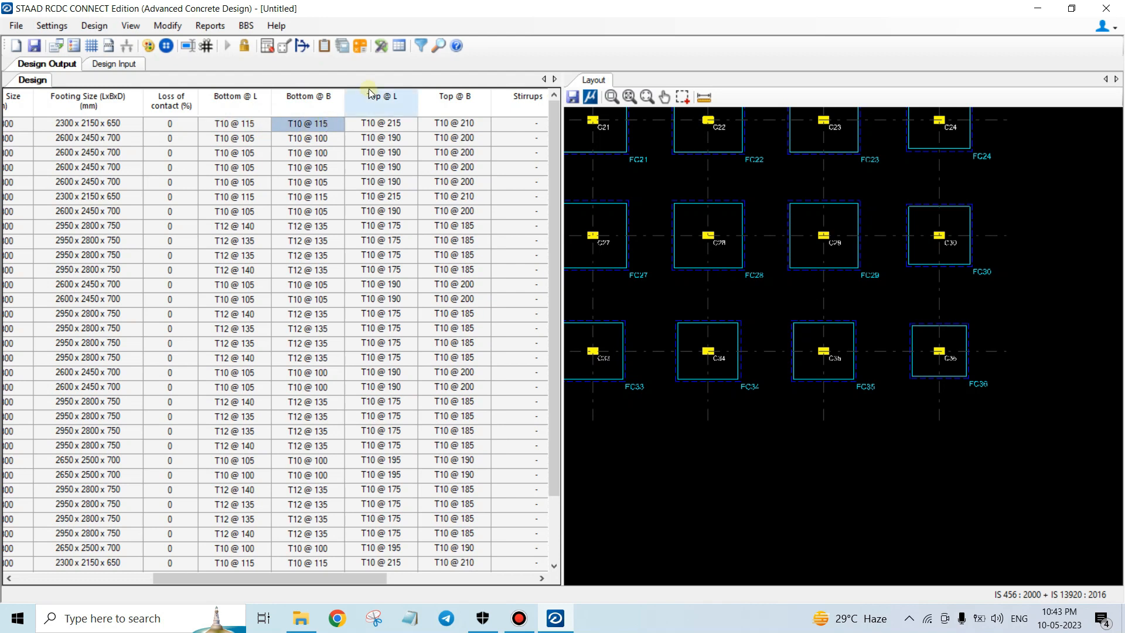
pyautogui.click(391, 127)
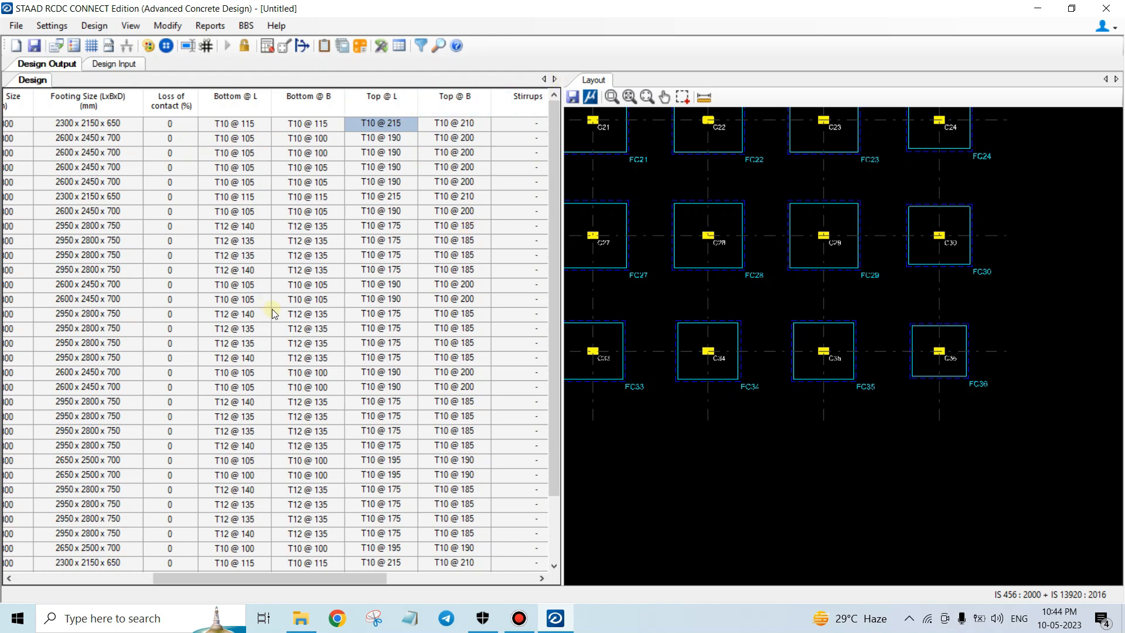
# Step: Review the footing sizes and reinforcement results alongside the complete footing layout
pyautogui.moveTo(312, 572)
pyautogui.mouseDown()
pyautogui.moveTo(430, 587)
pyautogui.moveTo(290, 592)
pyautogui.moveTo(308, 591)
pyautogui.mouseUp()
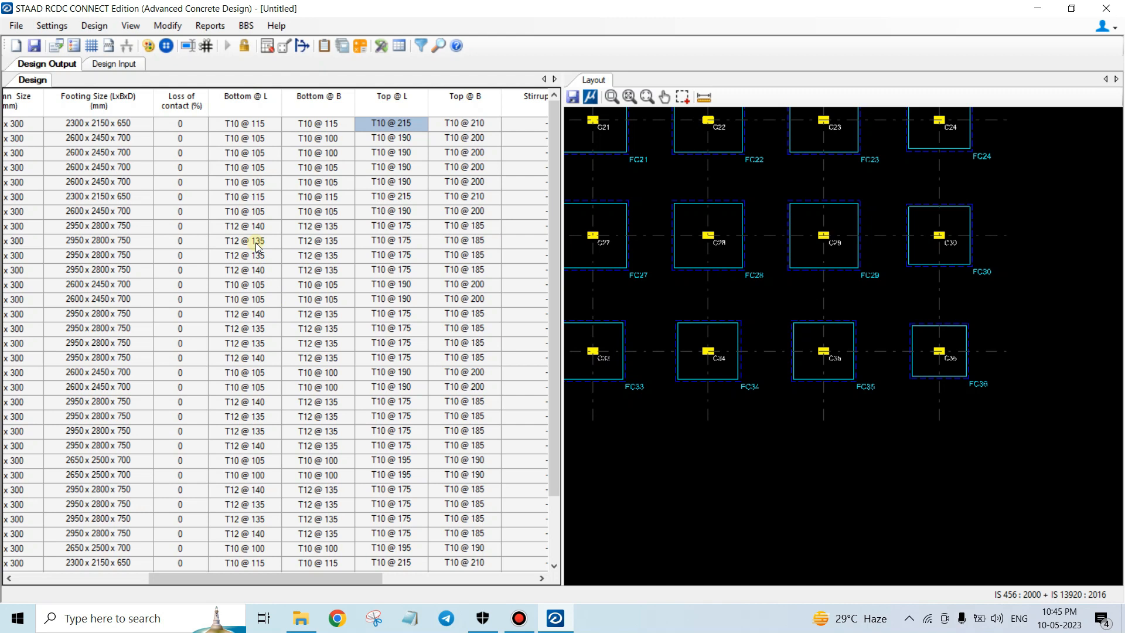
pyautogui.scroll(-5, 797, 195)
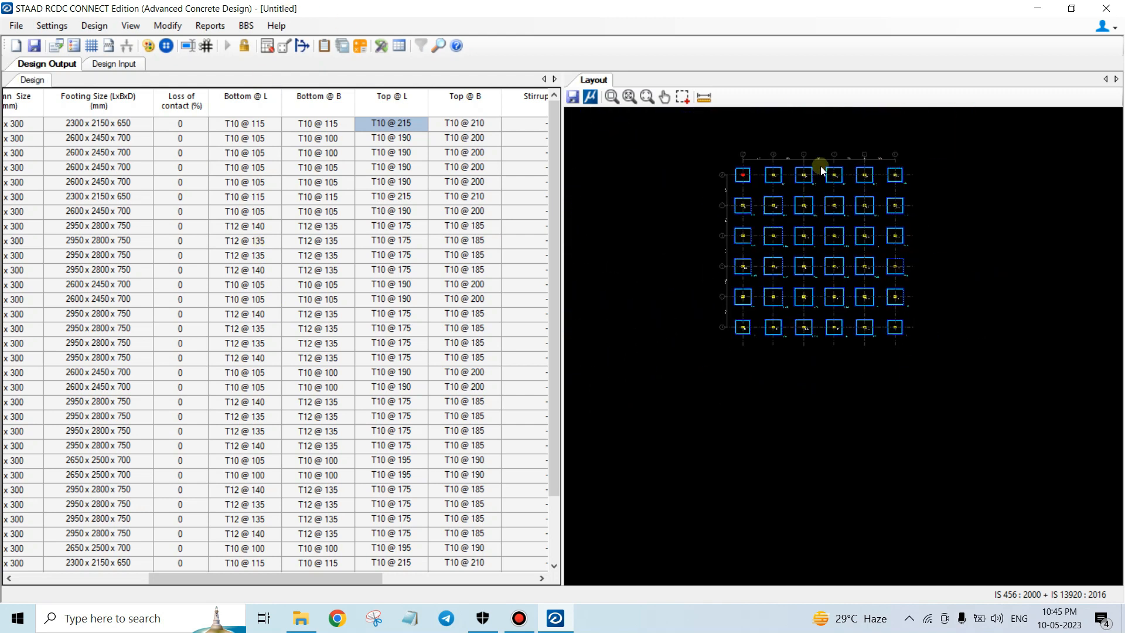
pyautogui.scroll(2, 826, 173)
pyautogui.scroll(3, 817, 530)
pyautogui.scroll(-2, 814, 523)
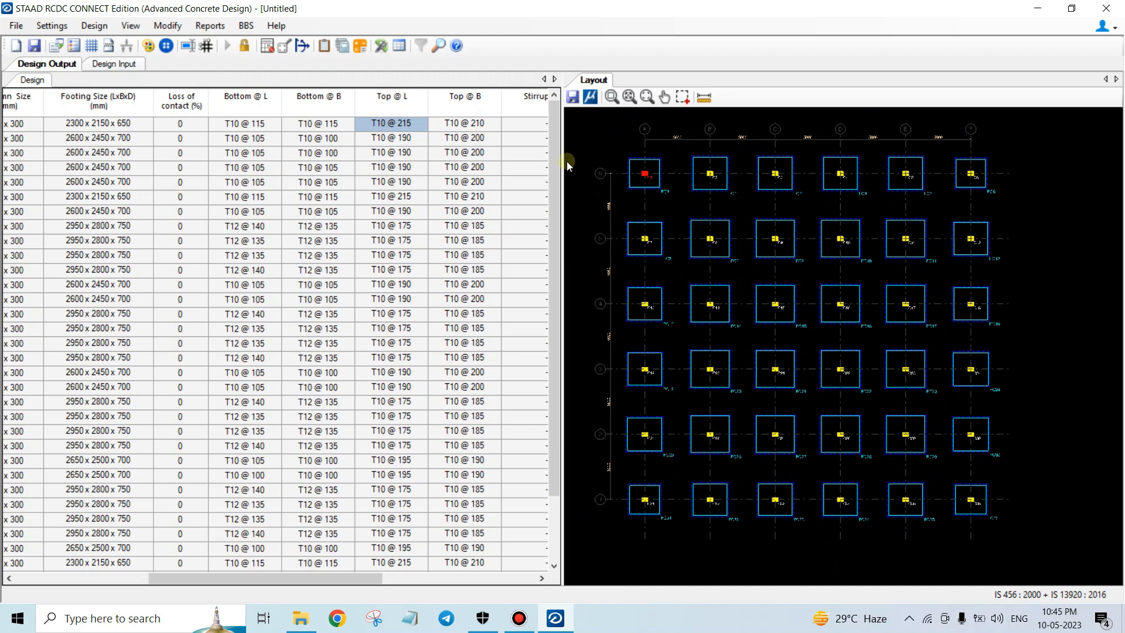
pyautogui.scroll(-1, 996, 242)
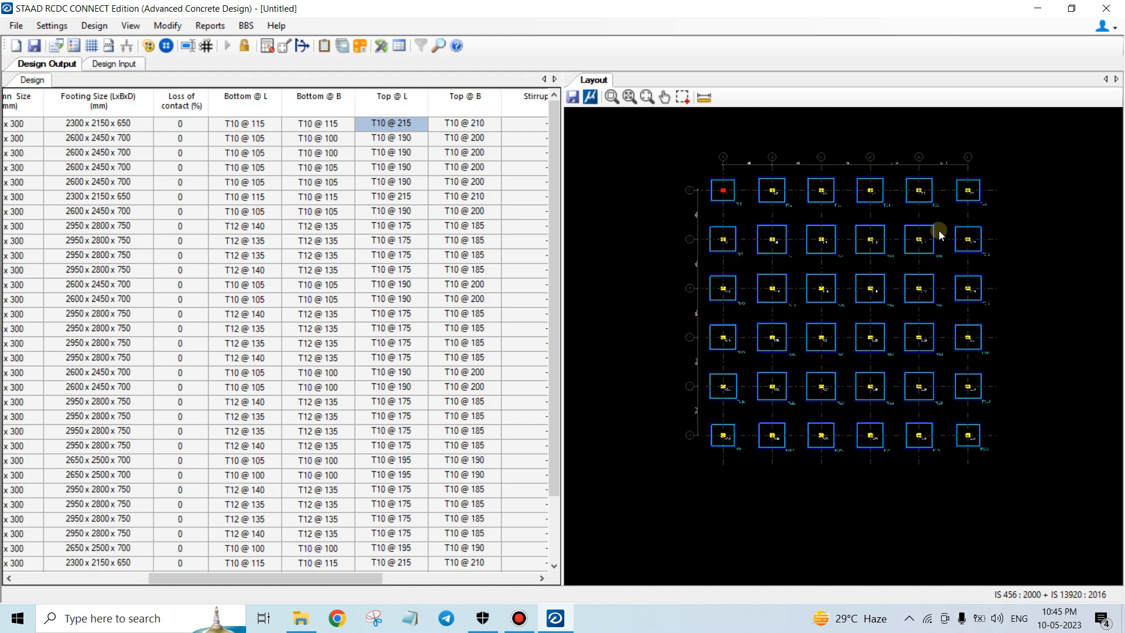